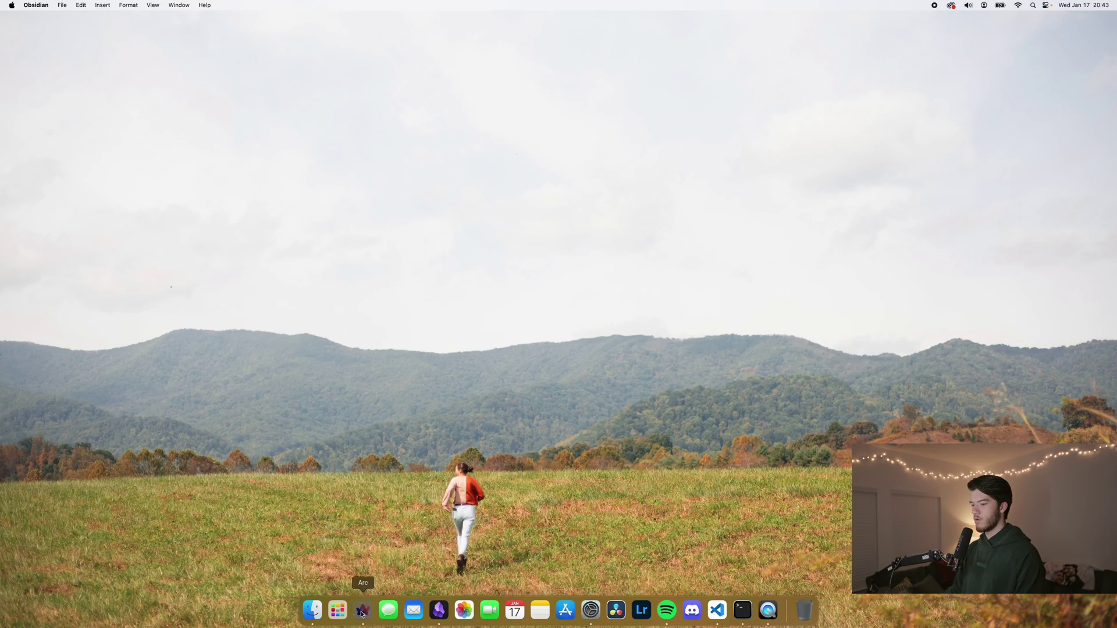
# - Restore the browser showing the t3-server overview and make it fill the whole screen
pyautogui.click(363, 611)
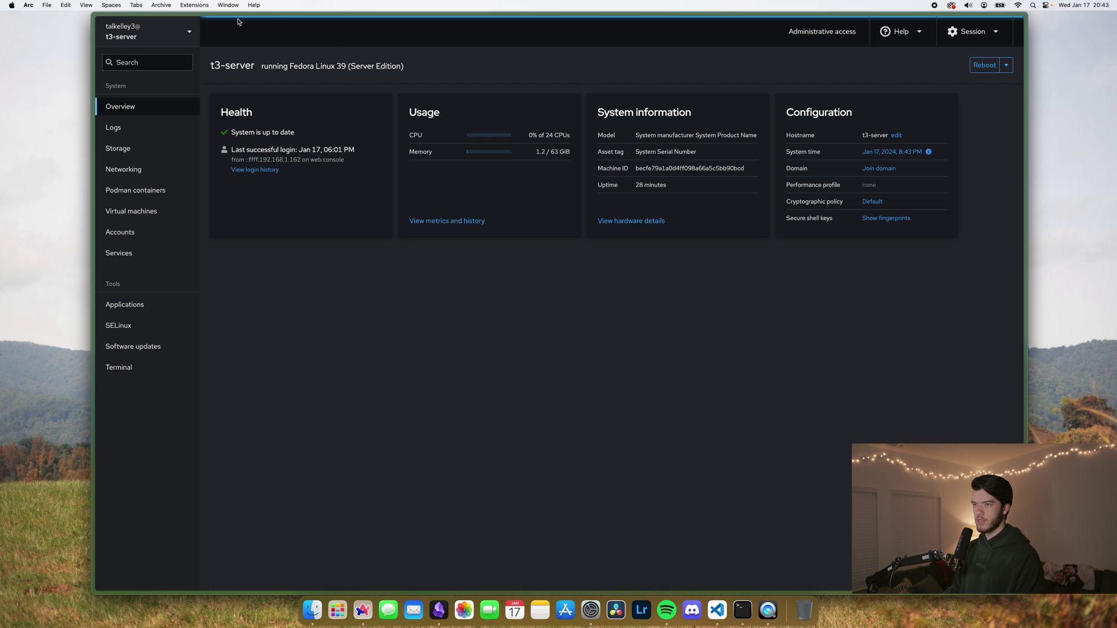
pyautogui.press('ctrl+super+f')
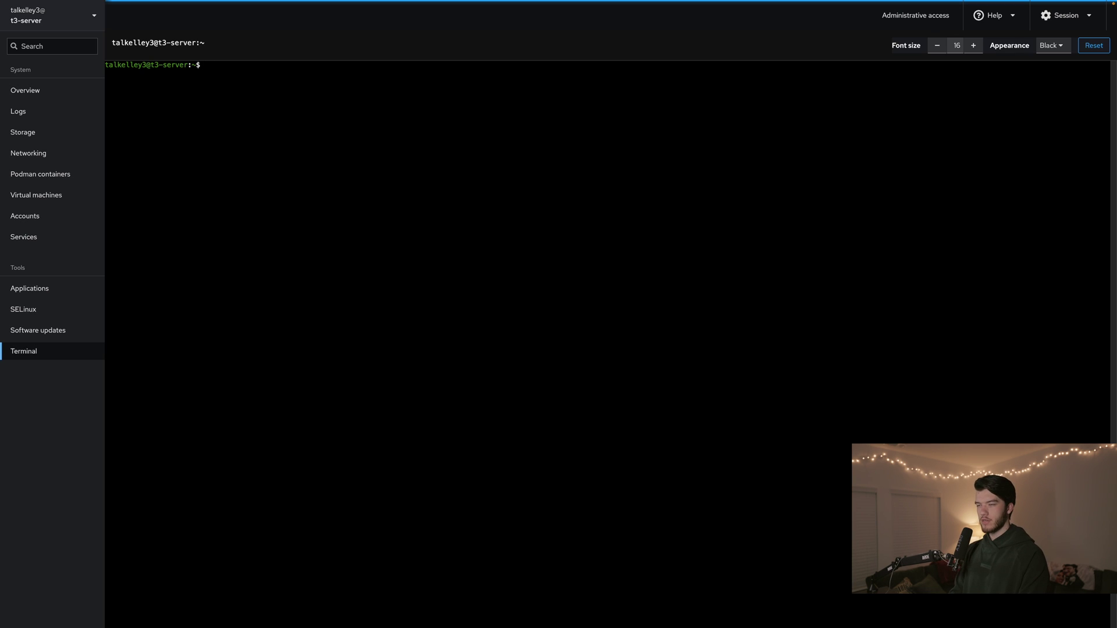
pyautogui.write('mkdir ')
pyautogui.write('~/podman')
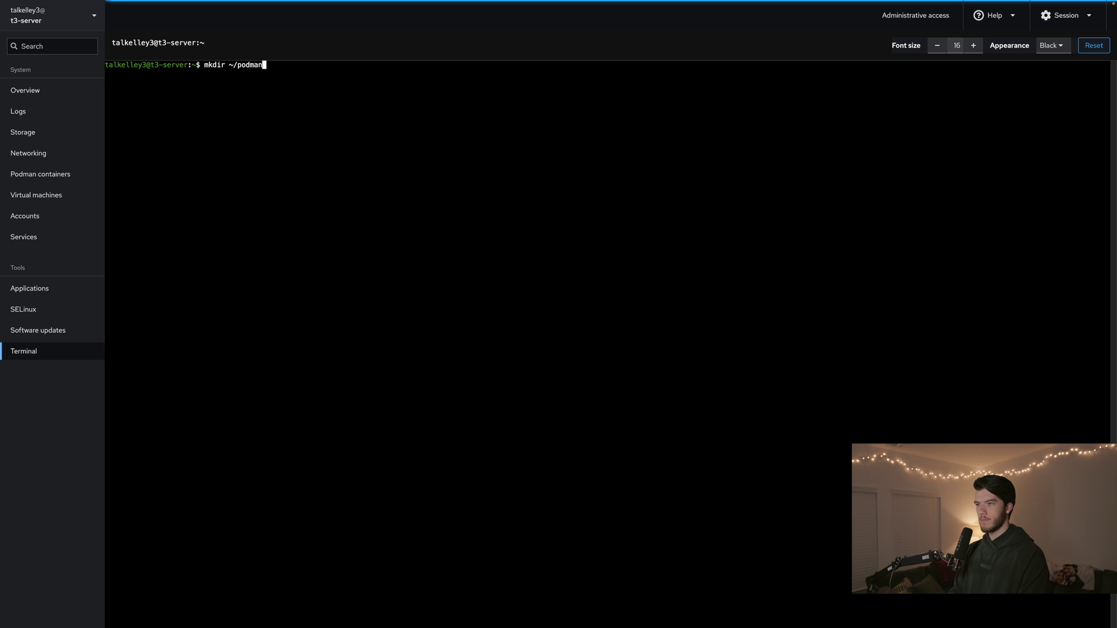
# - Create ~/podman with pihole and unbound subfolders from the terminal
pyautogui.press('Return')
pyautogui.write('mkdir ~')
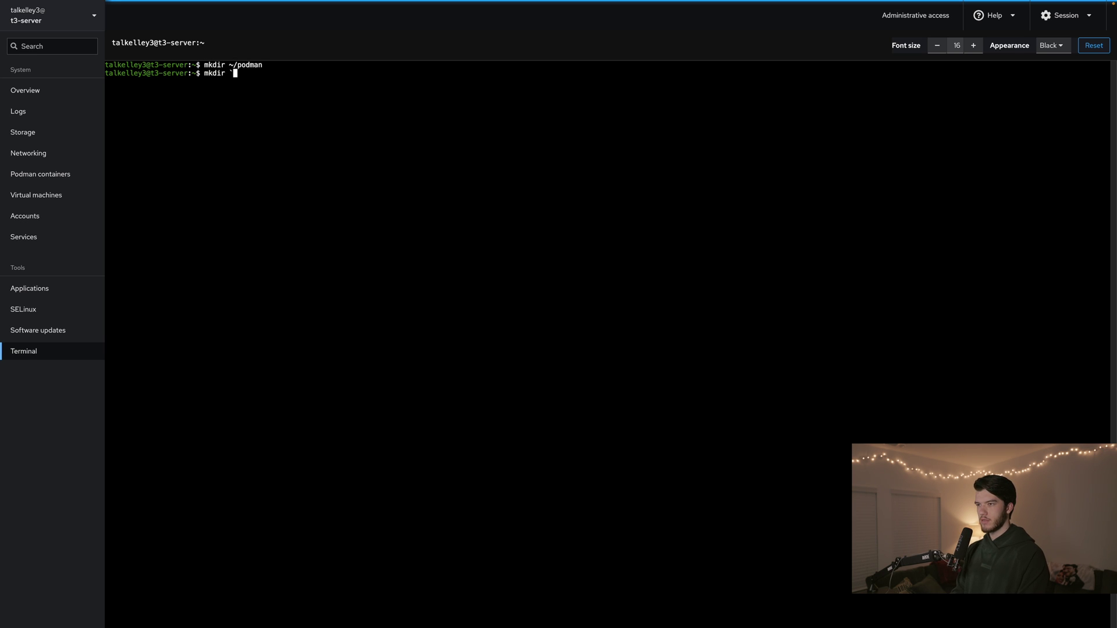
pyautogui.write('/podman')
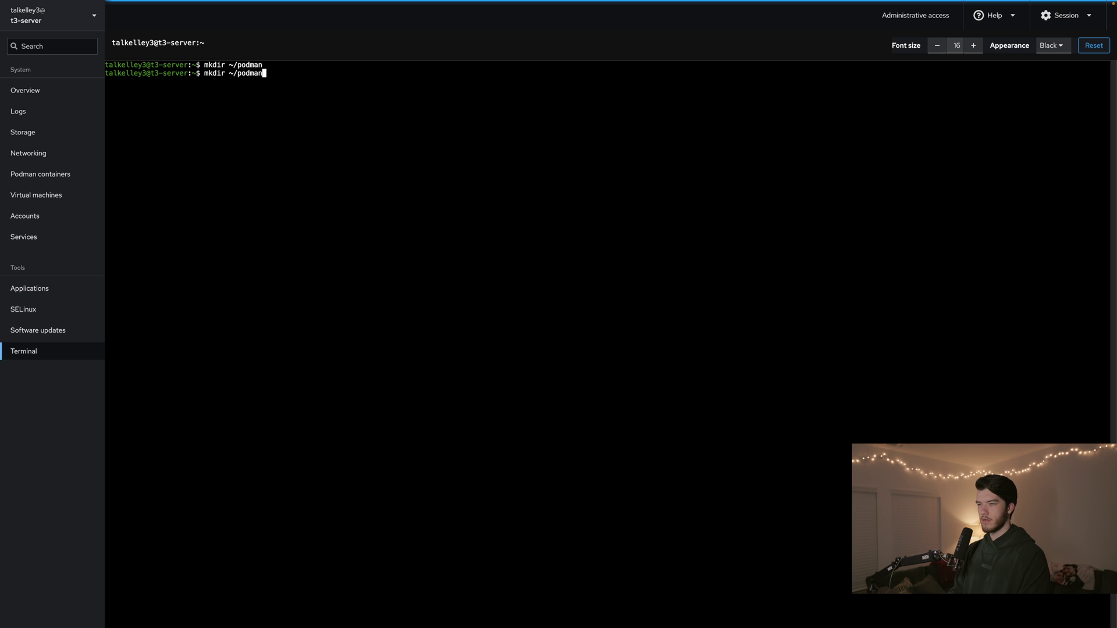
pyautogui.write('/pihole')
pyautogui.press('Return')
pyautogui.write('mkdir')
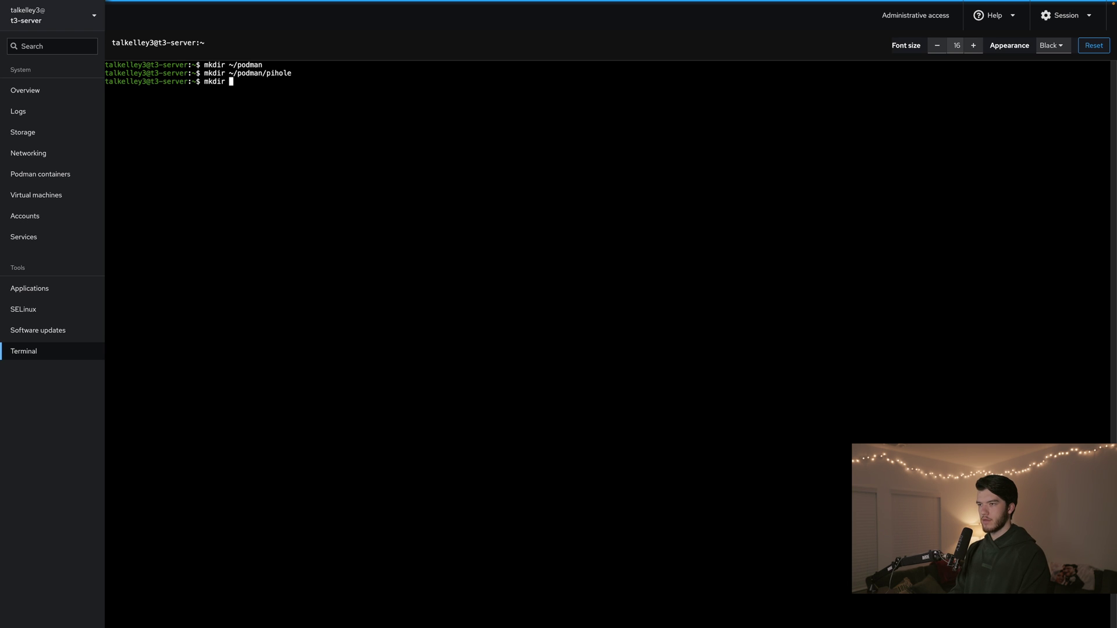
pyautogui.write(' ~/podman/')
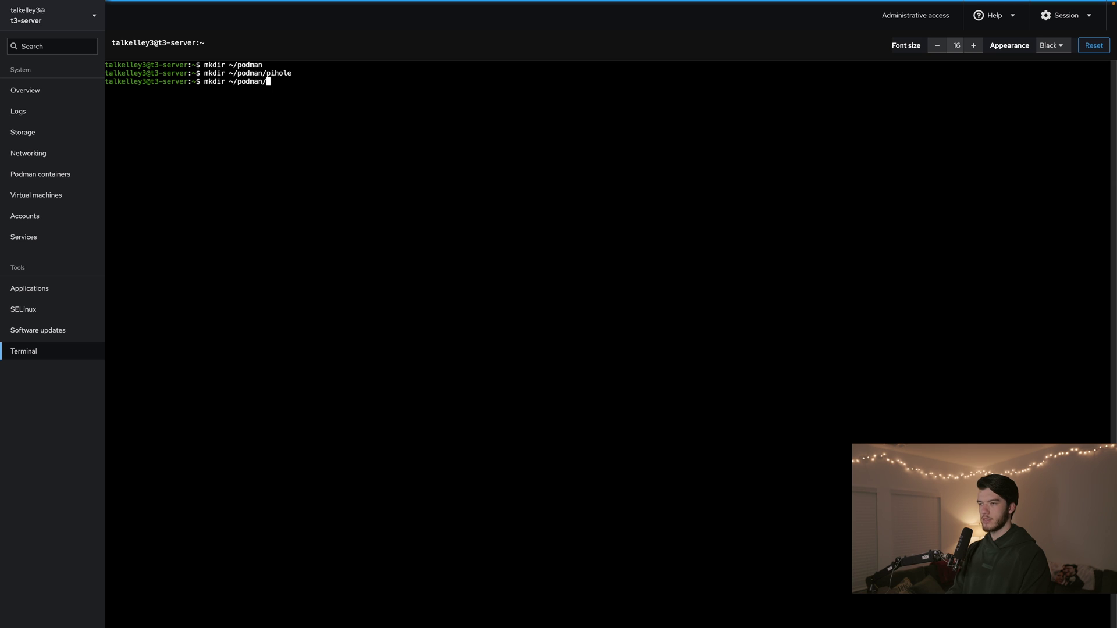
pyautogui.write('unbound')
pyautogui.press('Return')
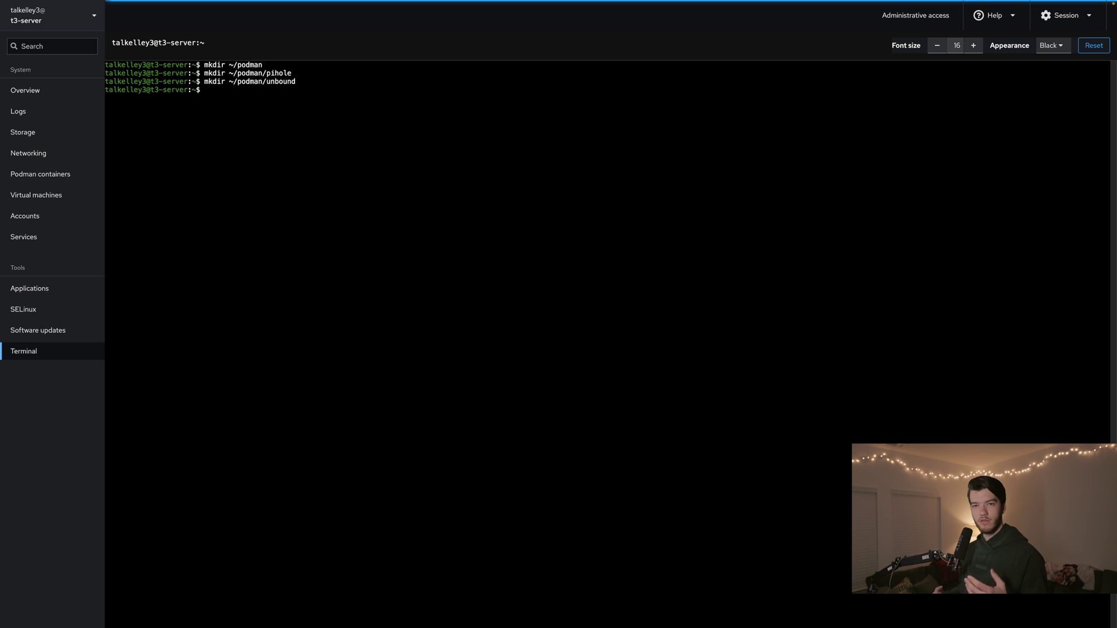
pyautogui.hotkey('ctrl', 'l')
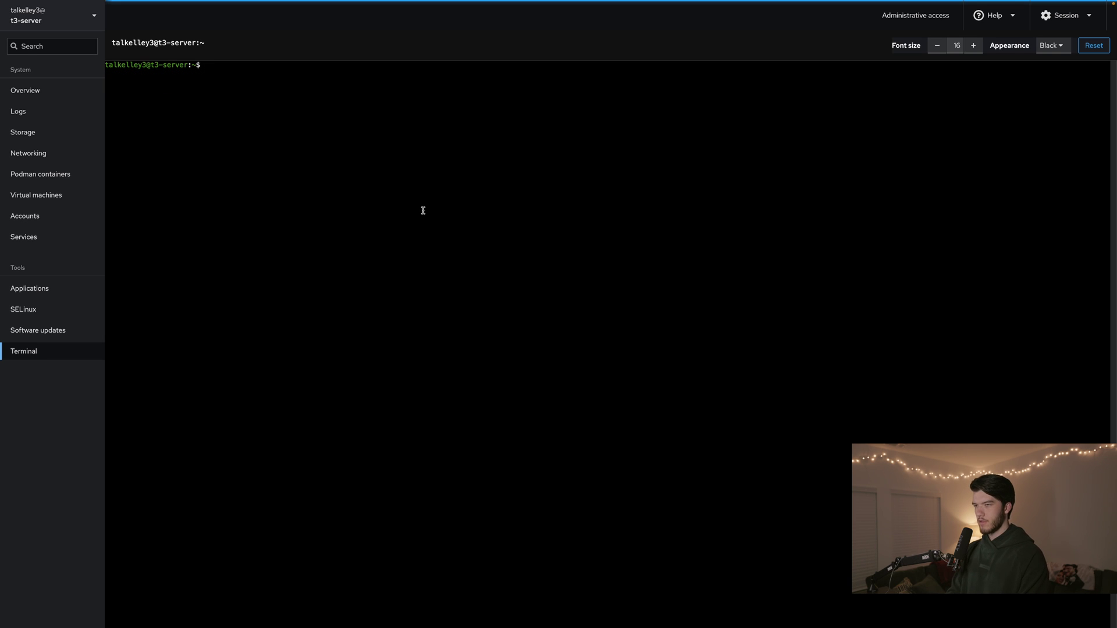
pyautogui.write('cd')
pyautogui.press('BackSpace')
pyautogui.press('BackSpace')
pyautogui.press('BackSpace')
pyautogui.write('mkdir ~/p')
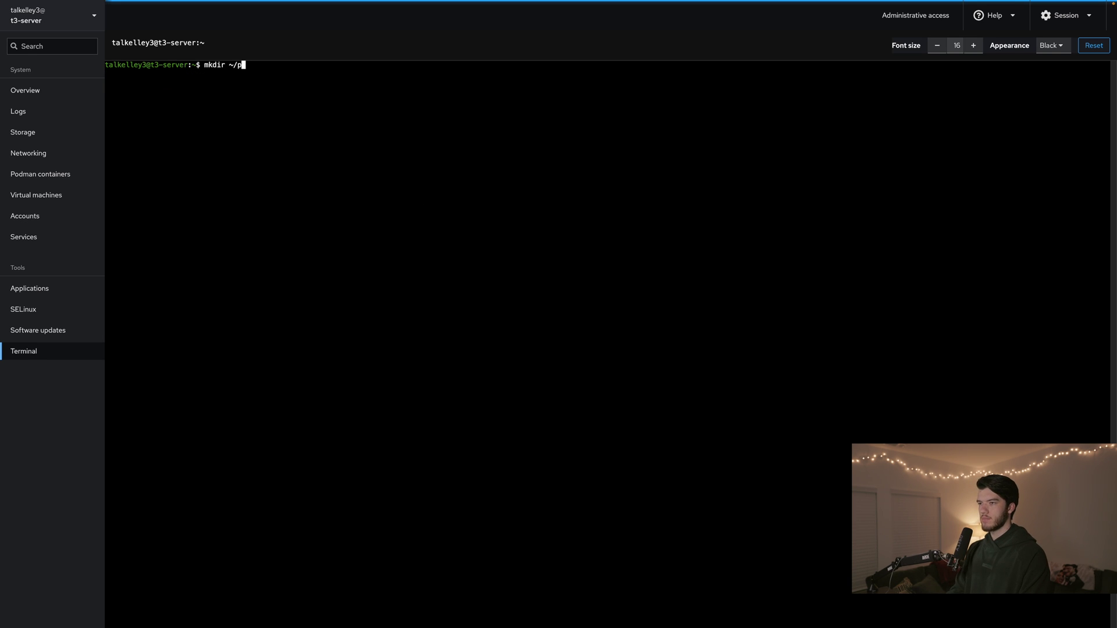
pyautogui.write('odman/pihole/')
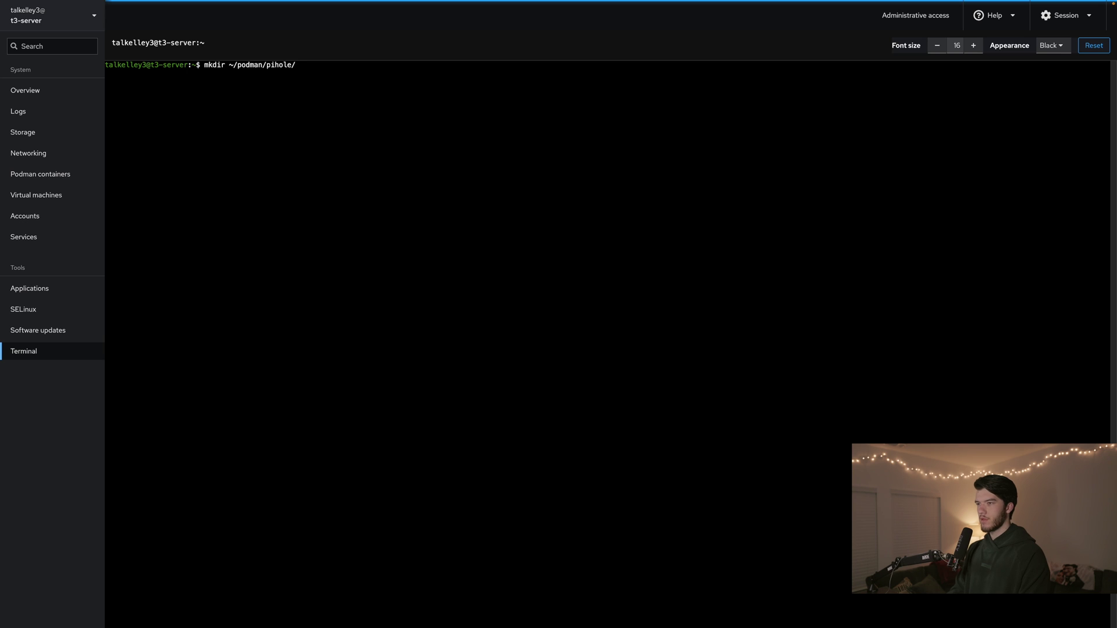
pyautogui.write('etc-')
pyautogui.write('pihole')
# - Create etc-pihole and etc-dnsmasq.d inside ~/podman/pihole, then clear the terminal
pyautogui.press('Return')
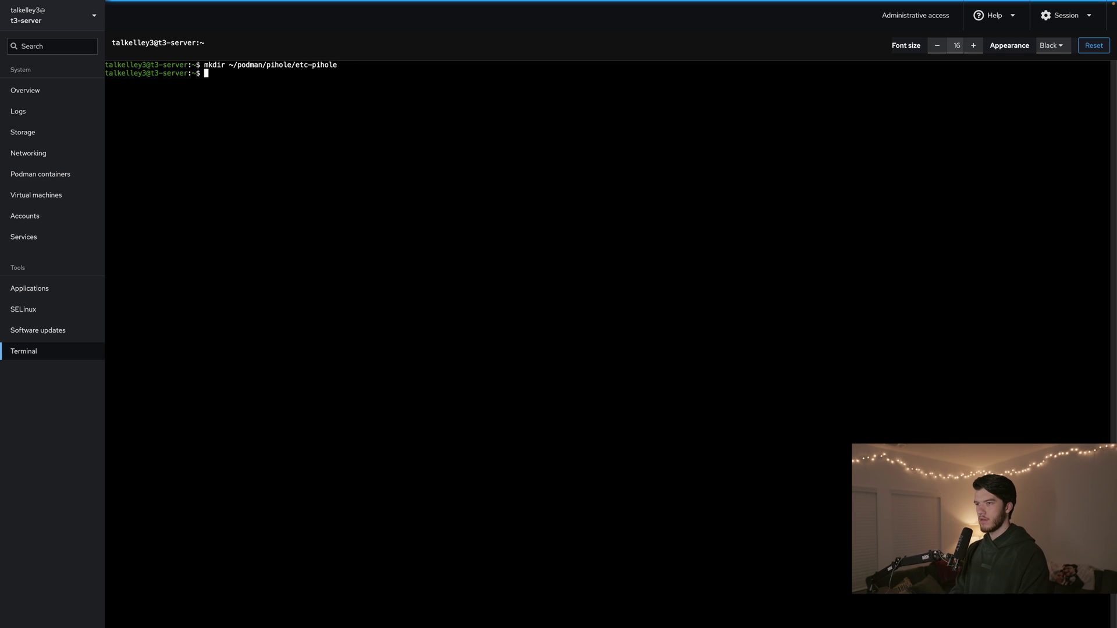
pyautogui.press('Up')
pyautogui.press('BackSpace')
pyautogui.press('BackSpace')
pyautogui.press('BackSpace')
pyautogui.press('BackSpace')
pyautogui.press('BackSpace')
pyautogui.press('BackSpace')
pyautogui.press('BackSpace')
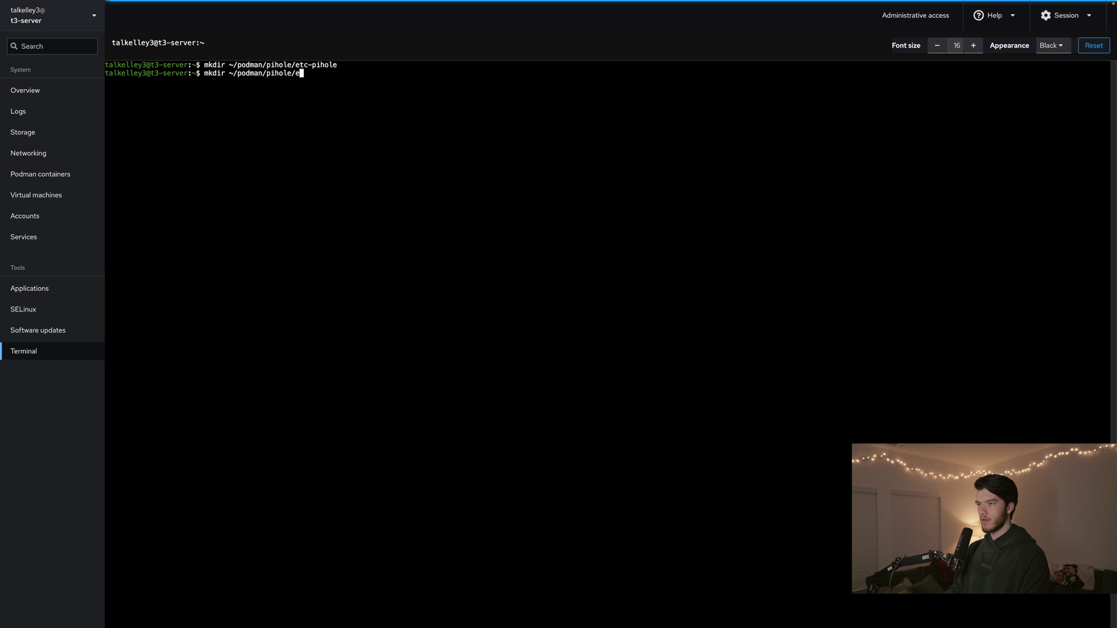
pyautogui.write('tc-d')
pyautogui.write('nsmasq')
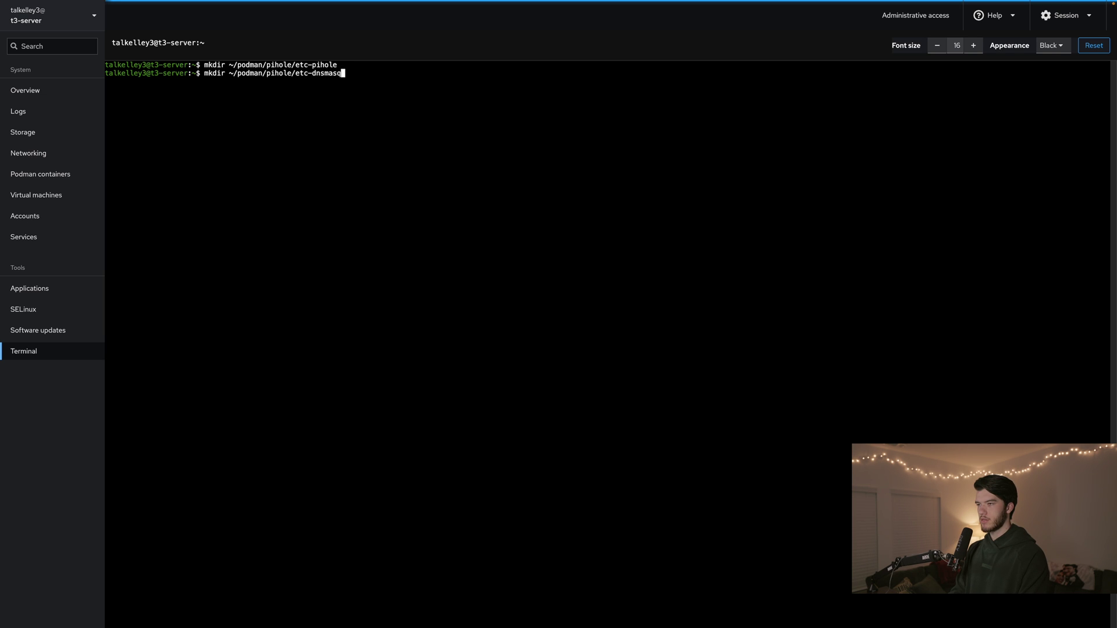
pyautogui.write('.d')
pyautogui.press('Return')
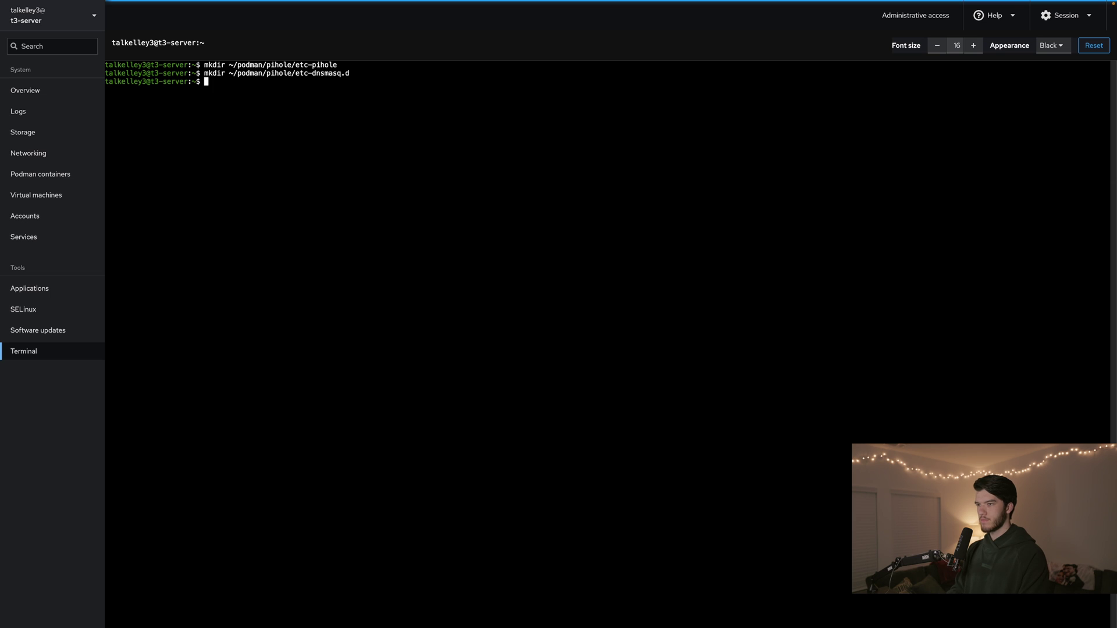
pyautogui.write('clear')
pyautogui.press('Return')
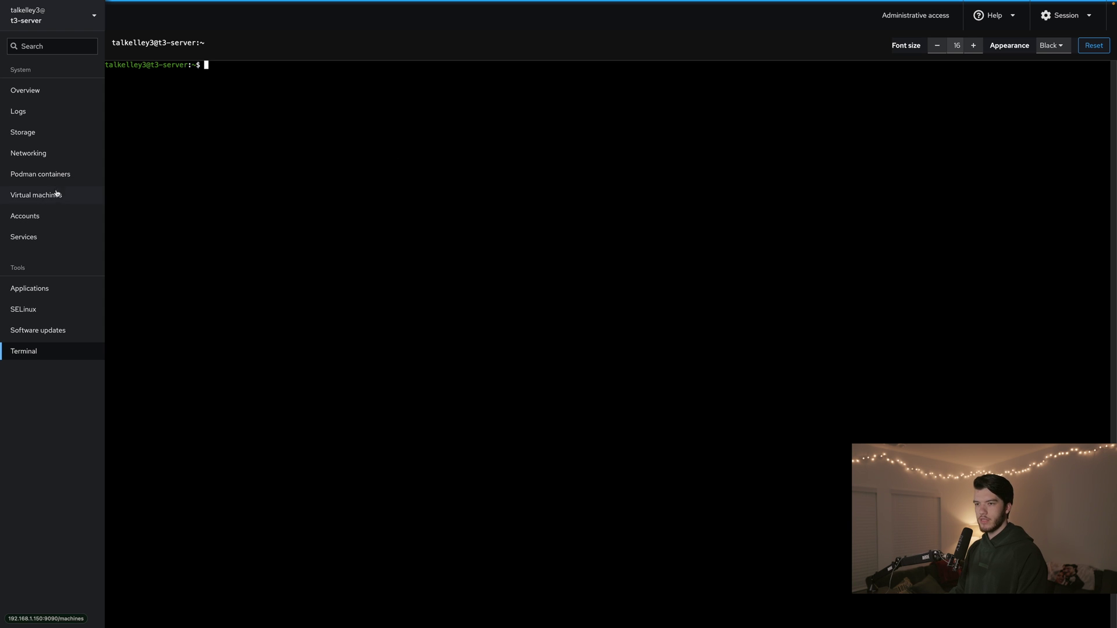
# - Start a new Podman container named pihole from the docker.io/pihole/pihole image with a bash command
pyautogui.click(40, 175)
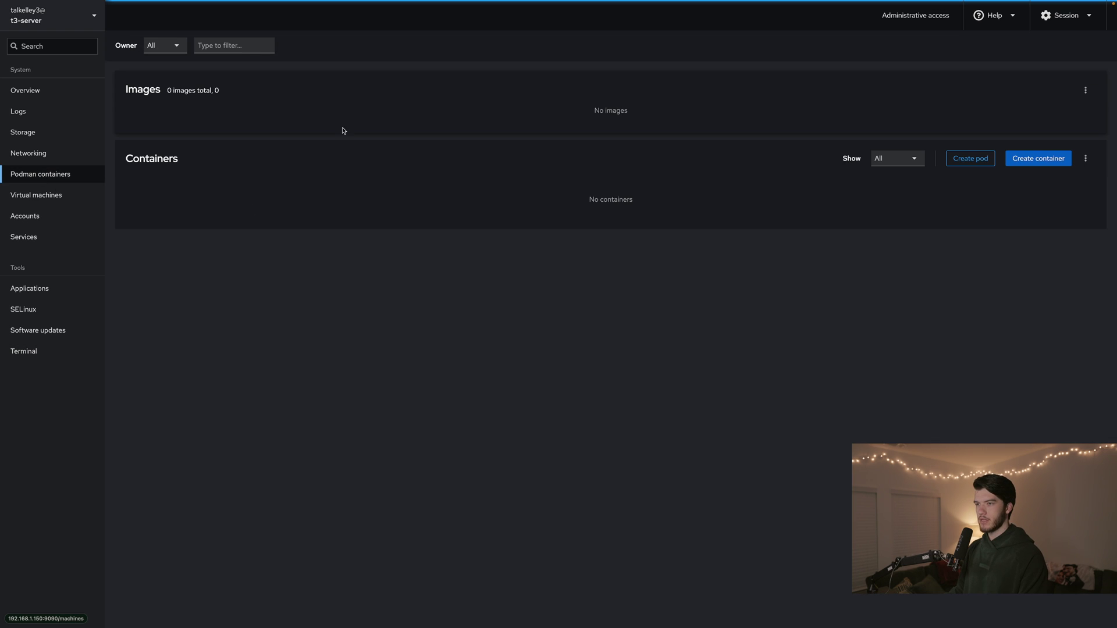
pyautogui.click(1037, 160)
pyautogui.click(591, 83)
pyautogui.hotkey('ctrl', 'a')
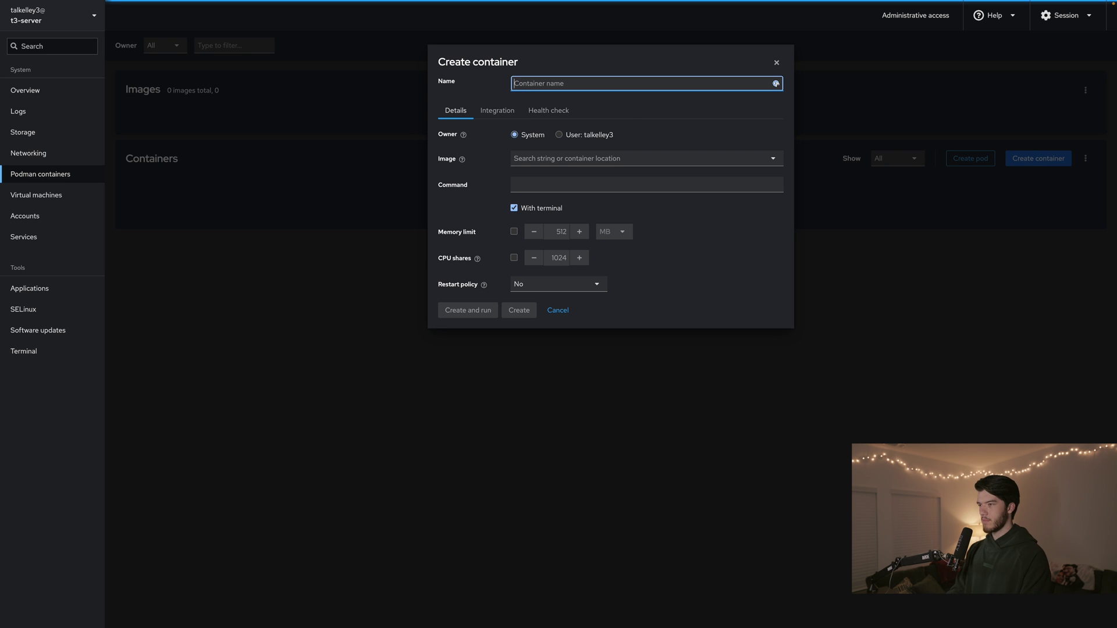
pyautogui.write('pihole')
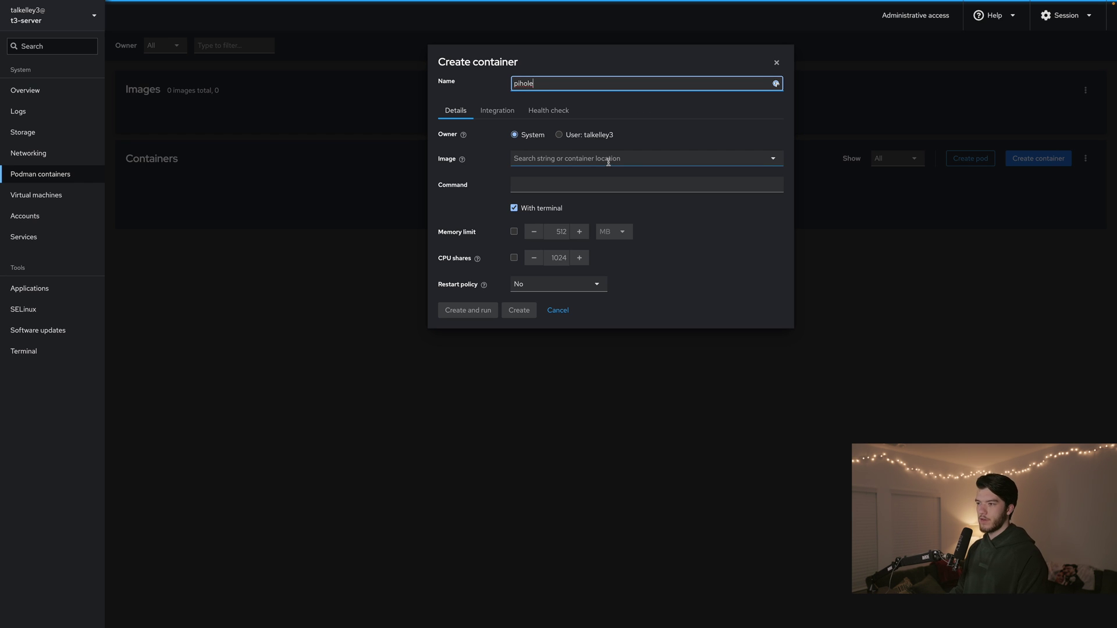
pyautogui.click(634, 160)
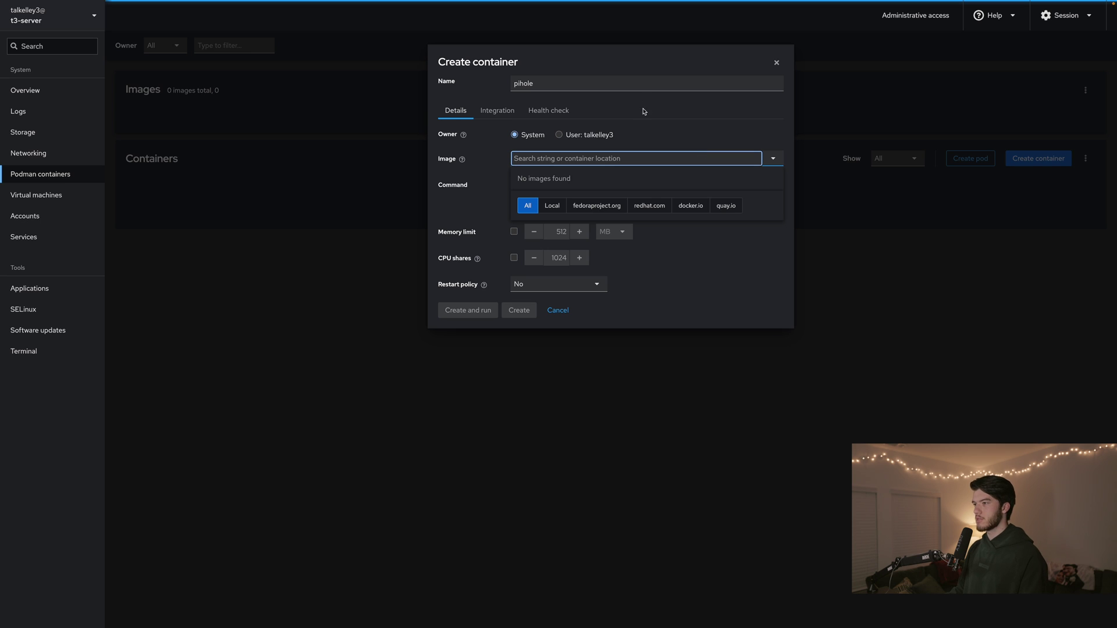
pyautogui.write('pihole')
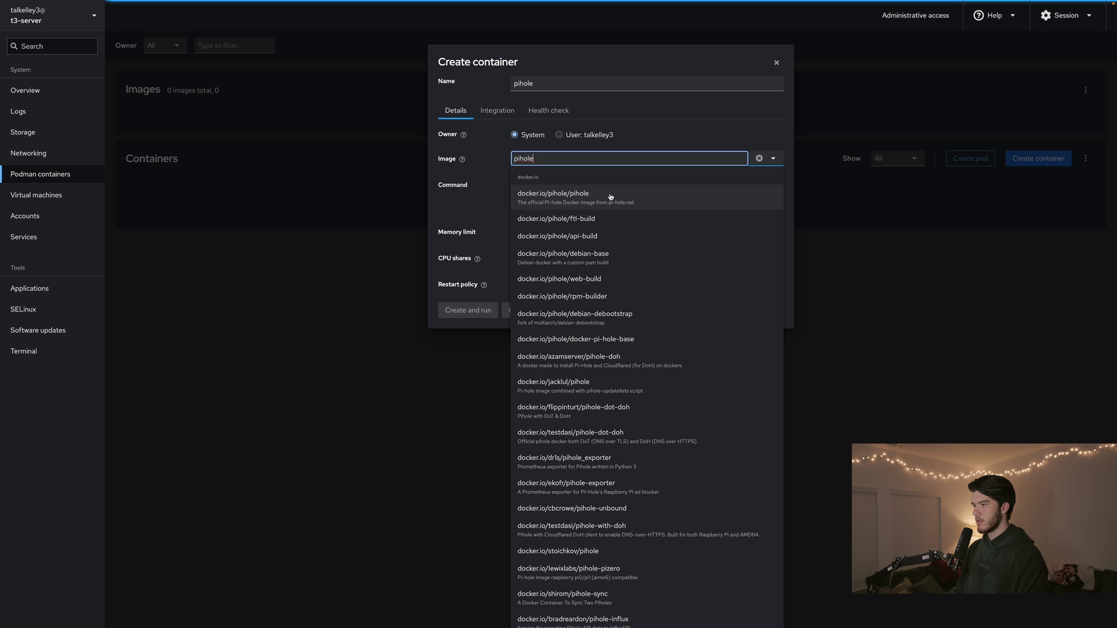
pyautogui.click(610, 196)
pyautogui.click(565, 184)
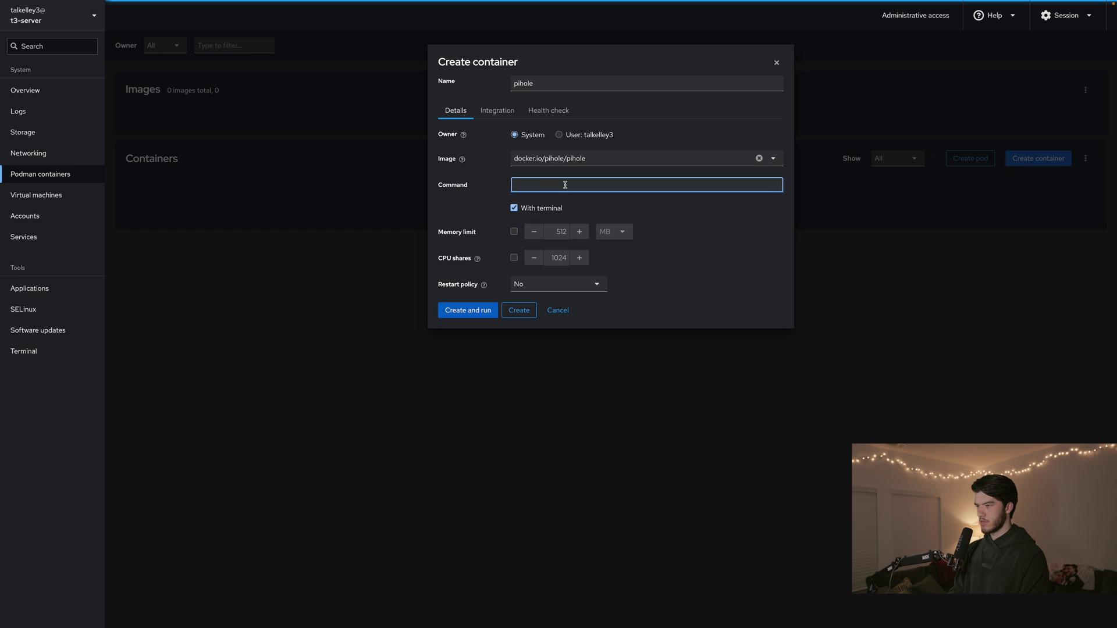
pyautogui.write('bash')
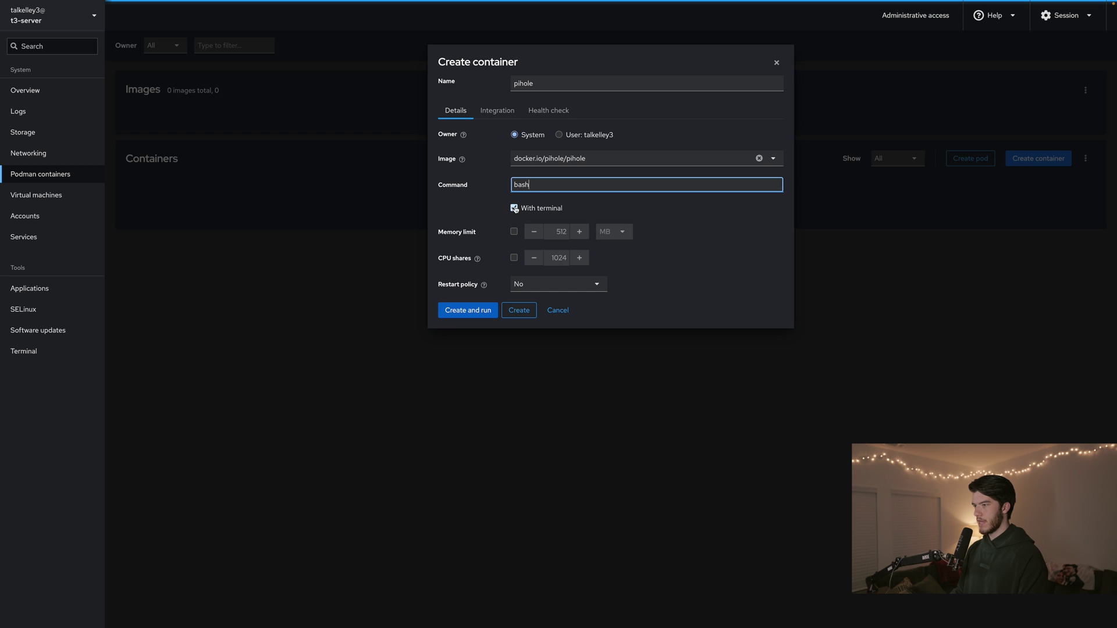
# - Limit the container to 1024 MB memory and restart it on failure
pyautogui.click(514, 231)
pyautogui.doubleClick(563, 232)
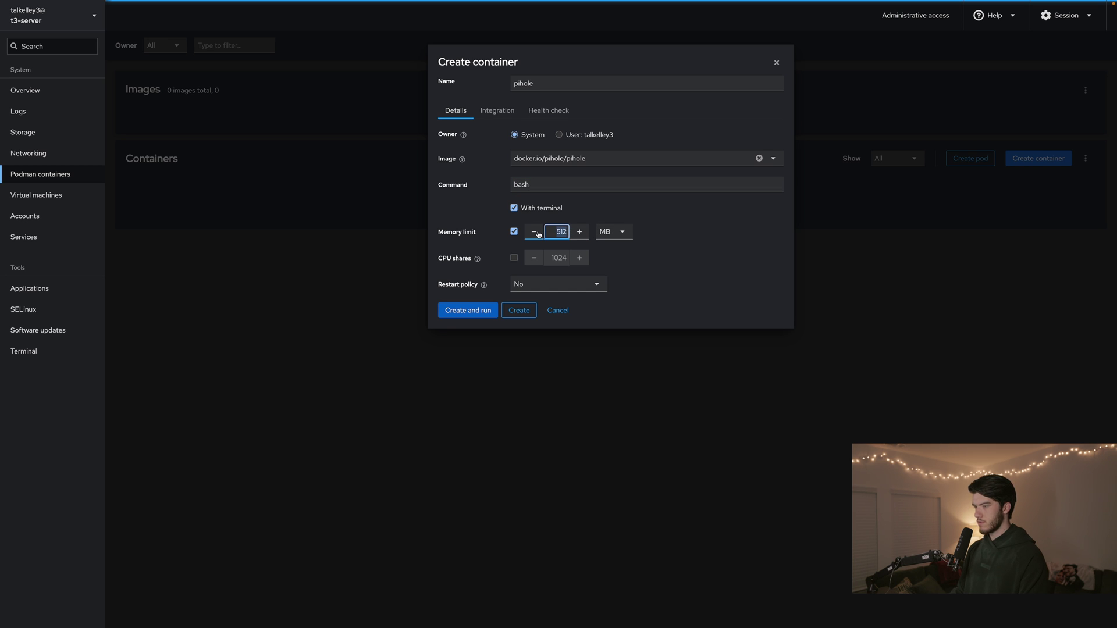
pyautogui.write('1024')
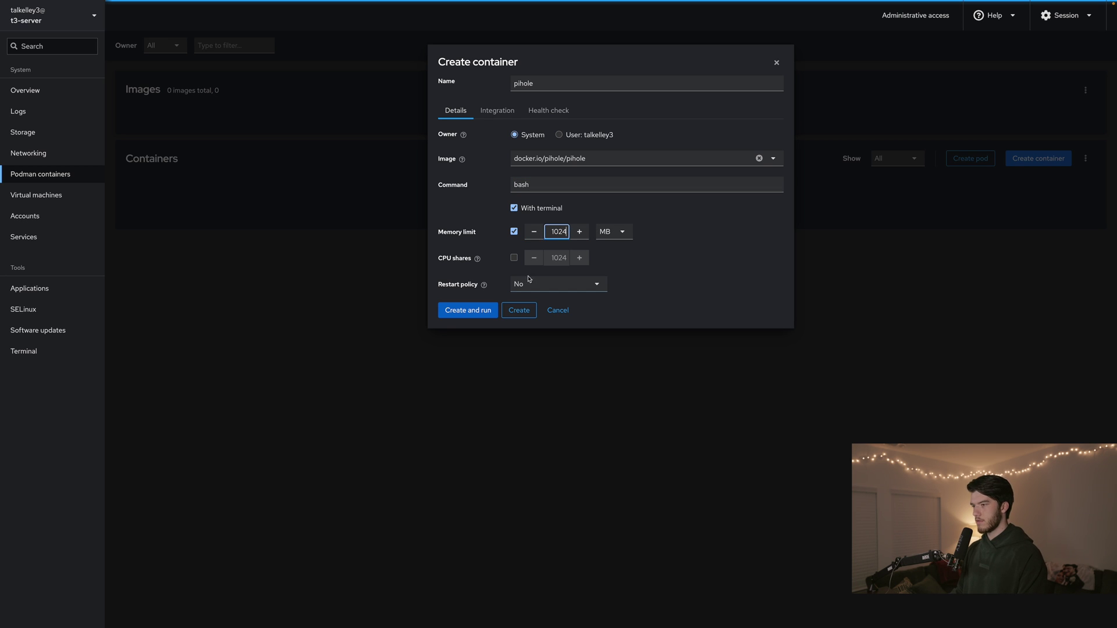
pyautogui.click(541, 284)
pyautogui.click(536, 308)
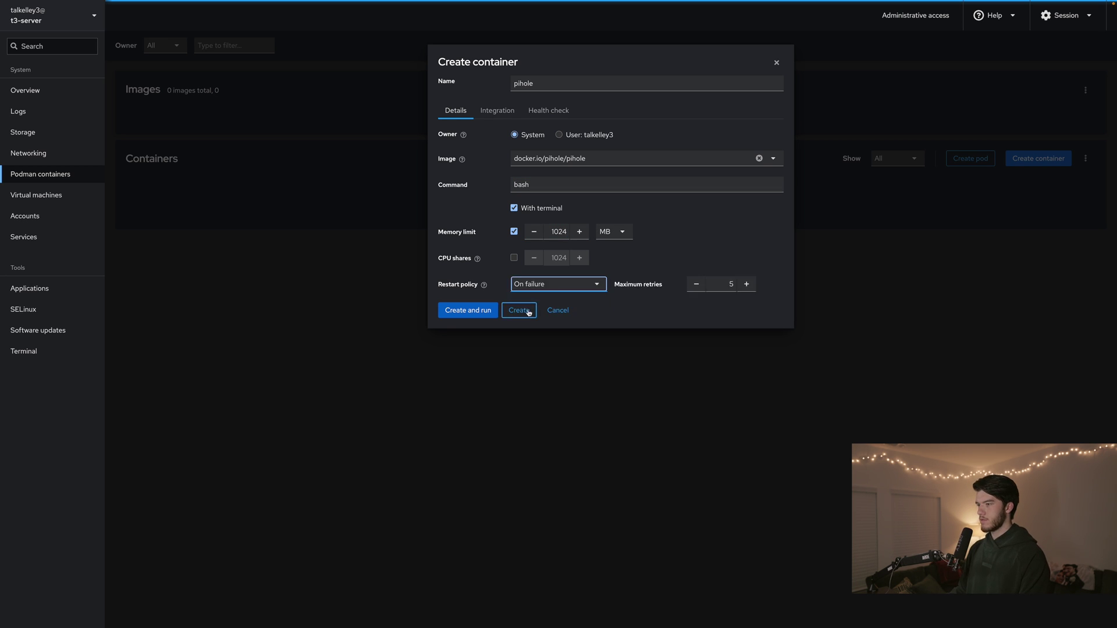
pyautogui.click(498, 111)
pyautogui.write('192.168.')
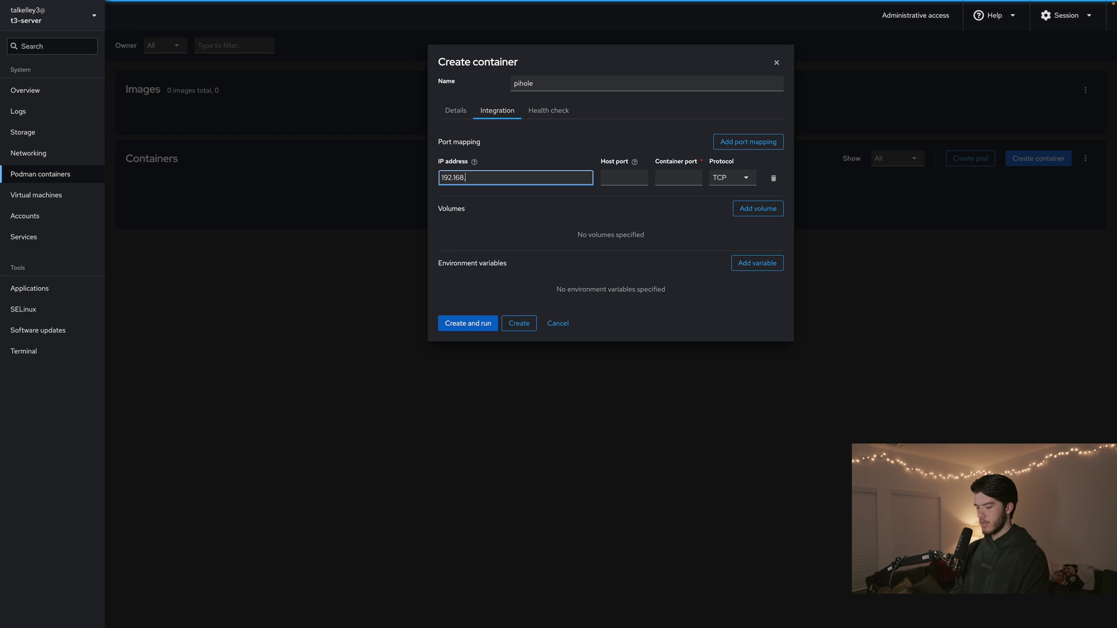
pyautogui.write('1.150')
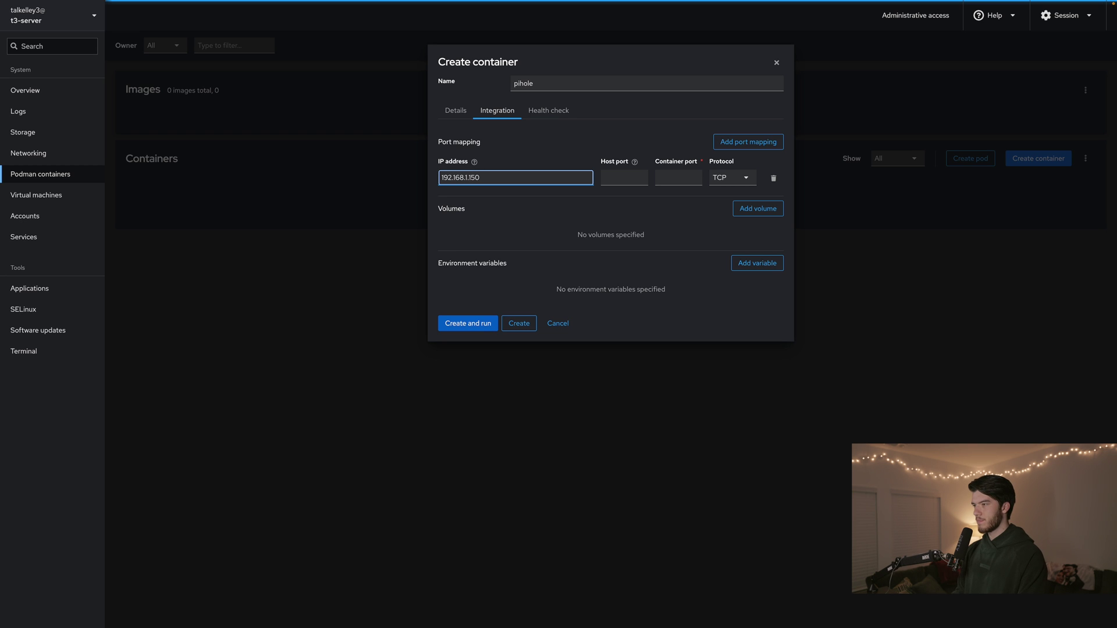
# - Map port 53 to 53 on 192.168.1.150 over both TCP and UDP
pyautogui.press('Tab')
pyautogui.press('Tab')
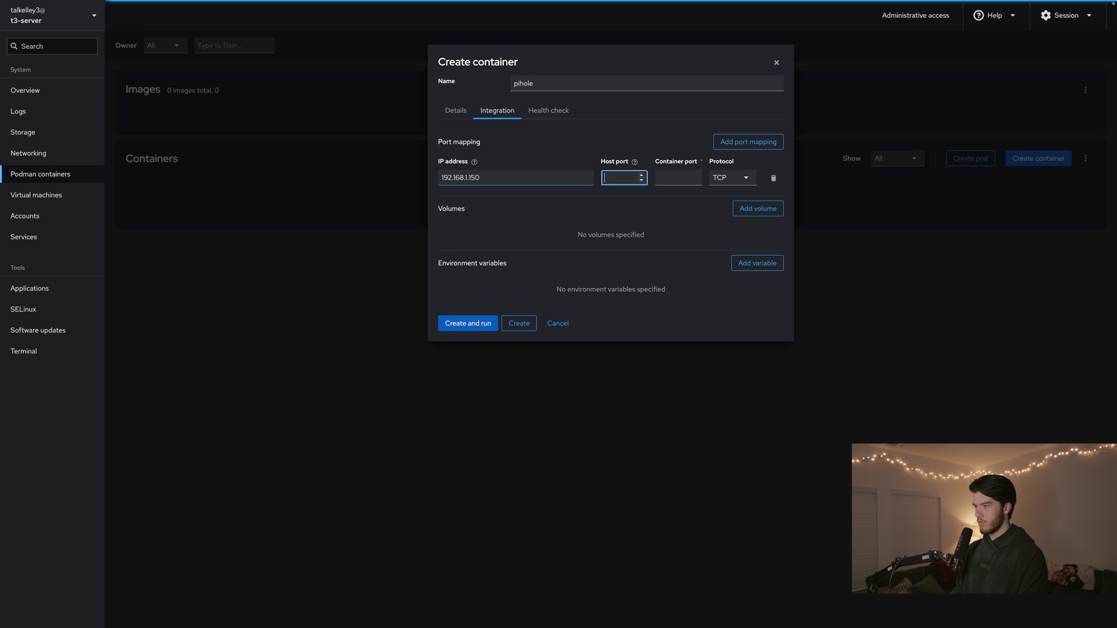
pyautogui.write('53')
pyautogui.press('Tab')
pyautogui.write('53')
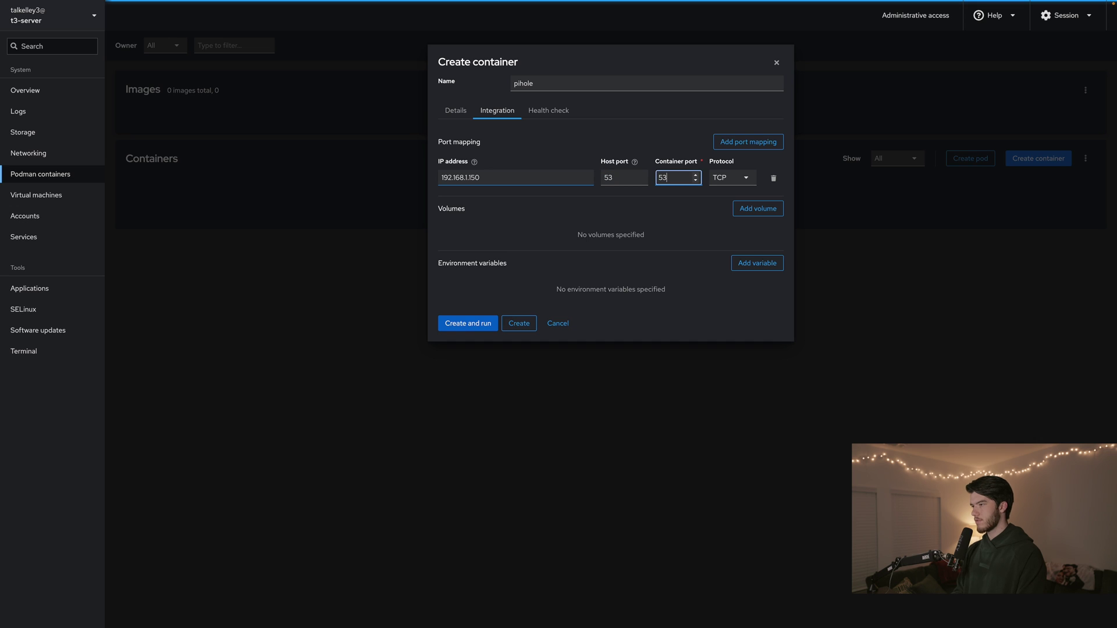
pyautogui.click(747, 141)
pyautogui.write('192.168.1.150')
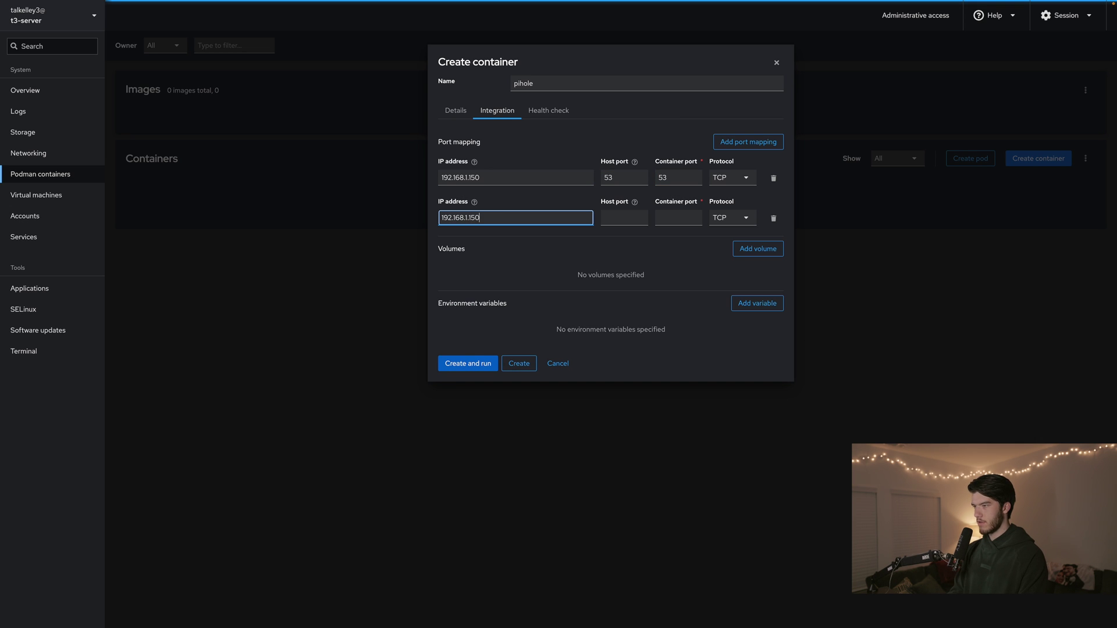
pyautogui.press('Tab')
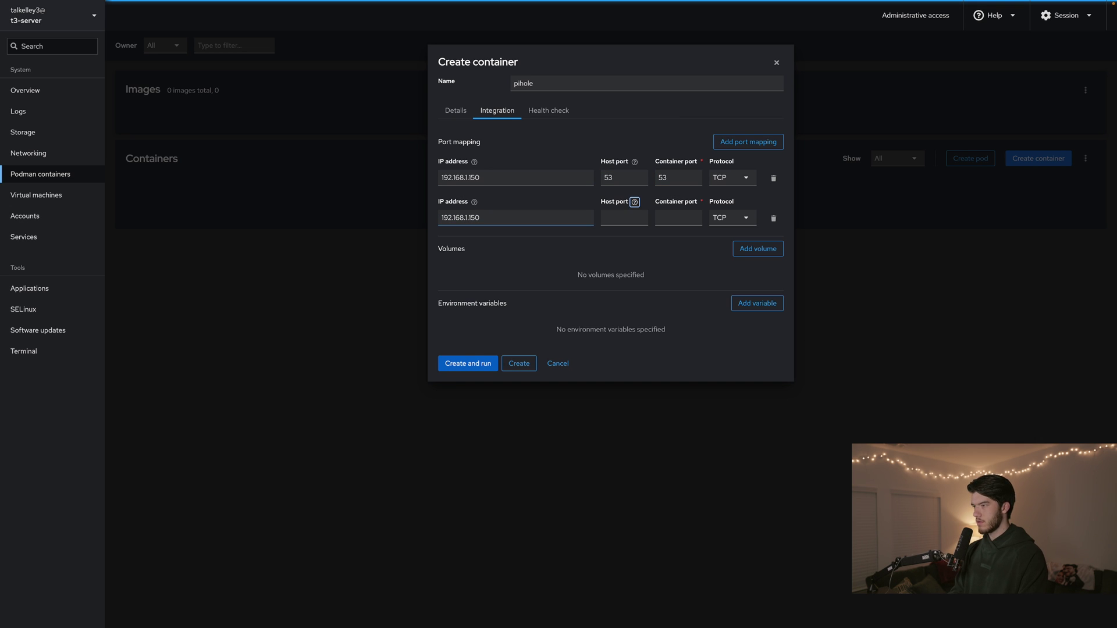
pyautogui.press('Tab')
pyautogui.write('53')
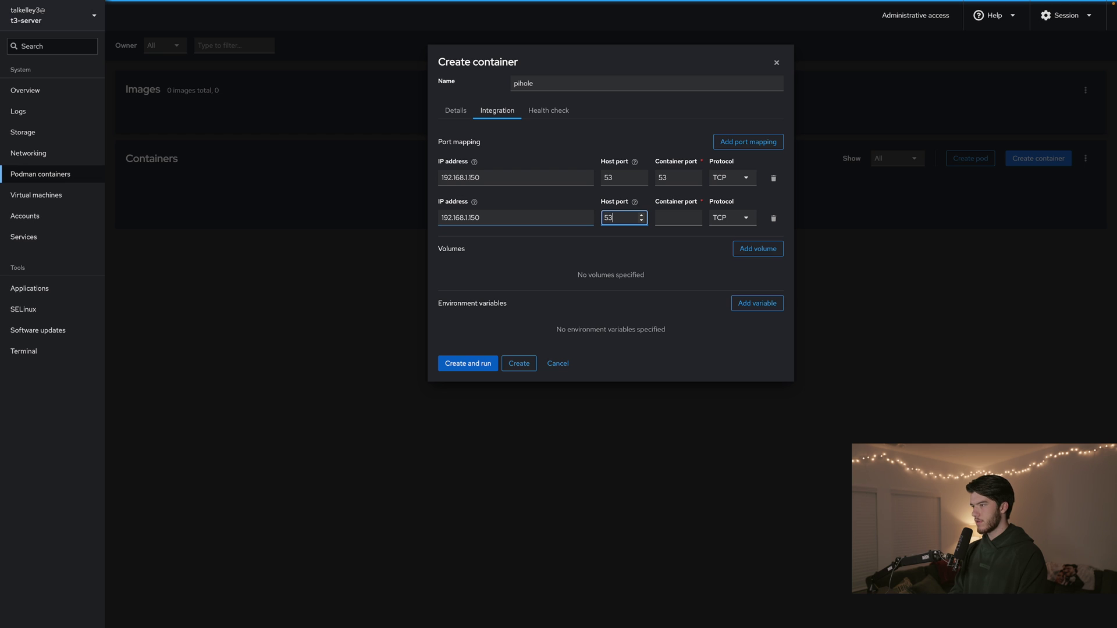
pyautogui.press('Tab')
pyautogui.write('53')
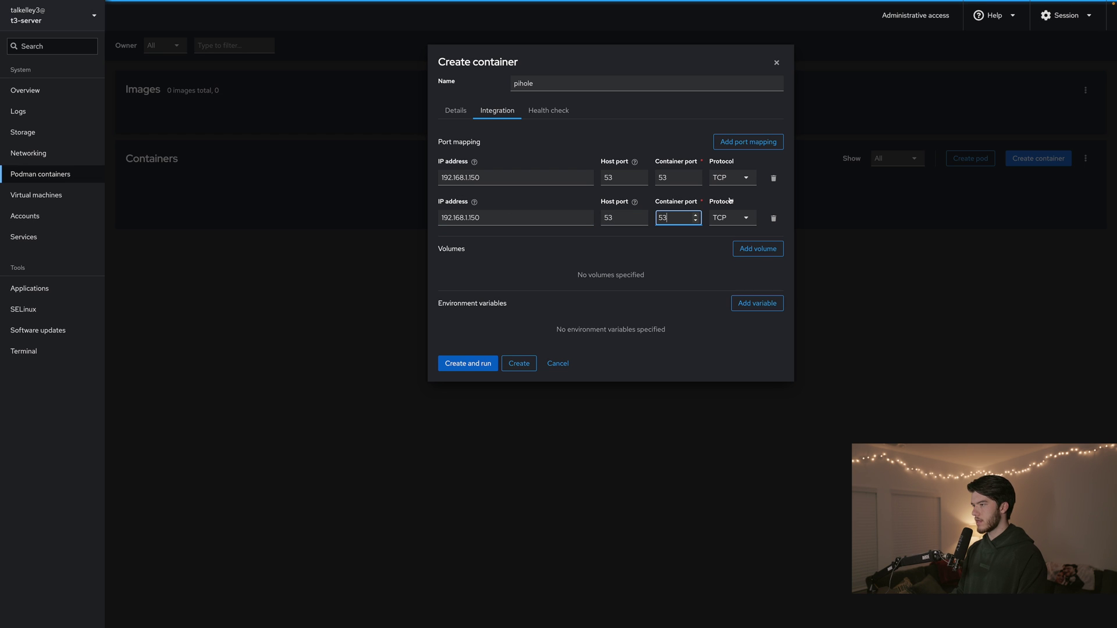
pyautogui.click(731, 217)
pyautogui.click(725, 231)
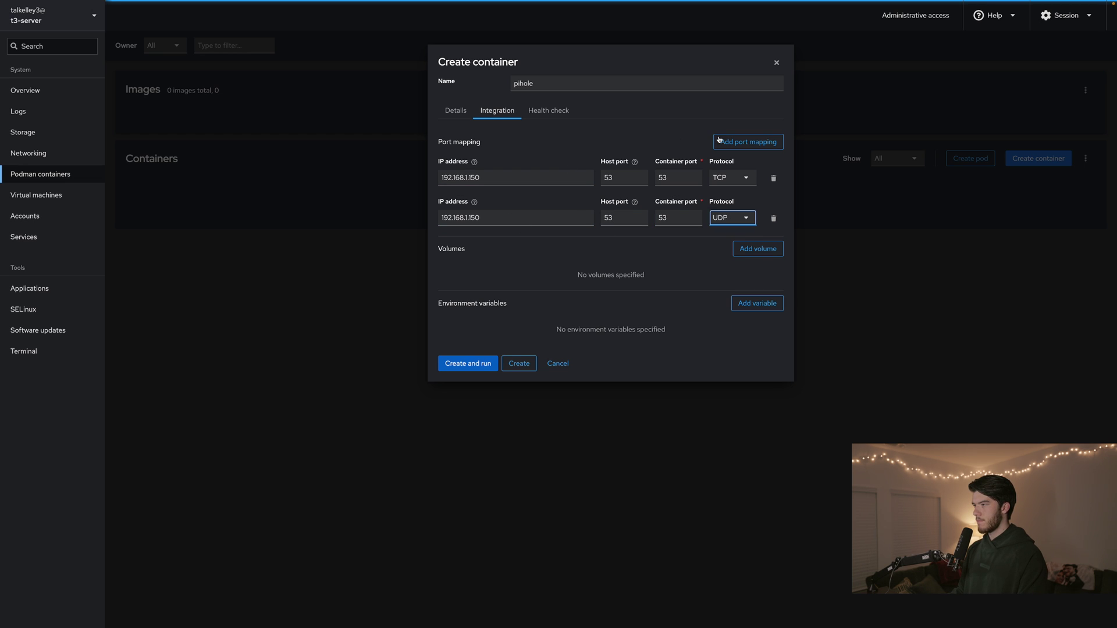
# - Map host port 8080 on 192.168.1.150 to container port 80
pyautogui.click(737, 142)
pyautogui.click(505, 256)
pyautogui.write('15')
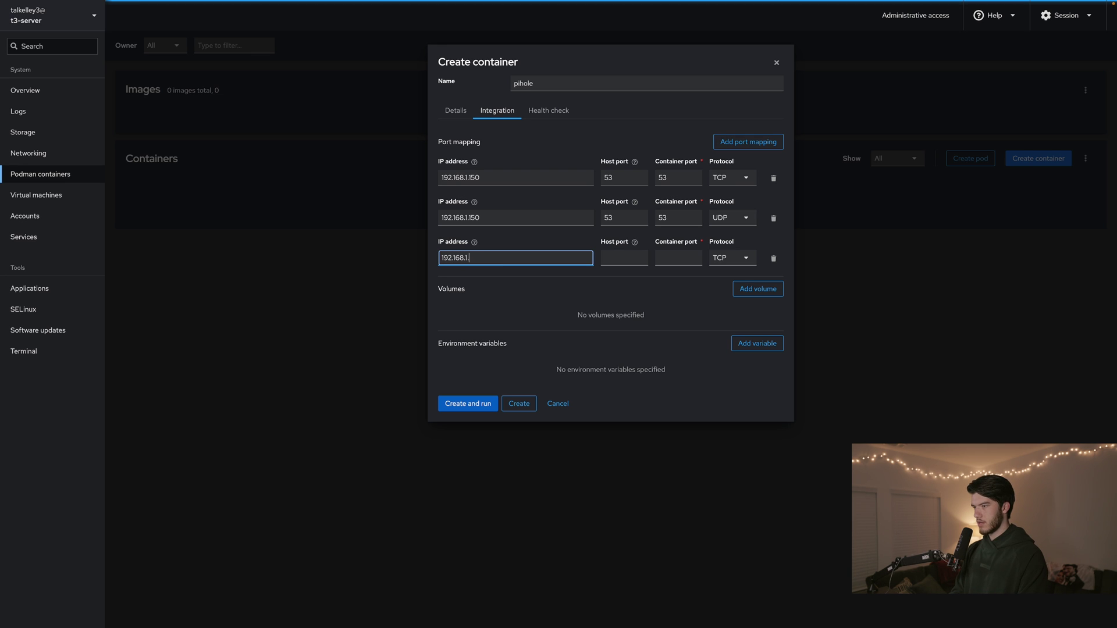
pyautogui.write('0')
pyautogui.press('Tab')
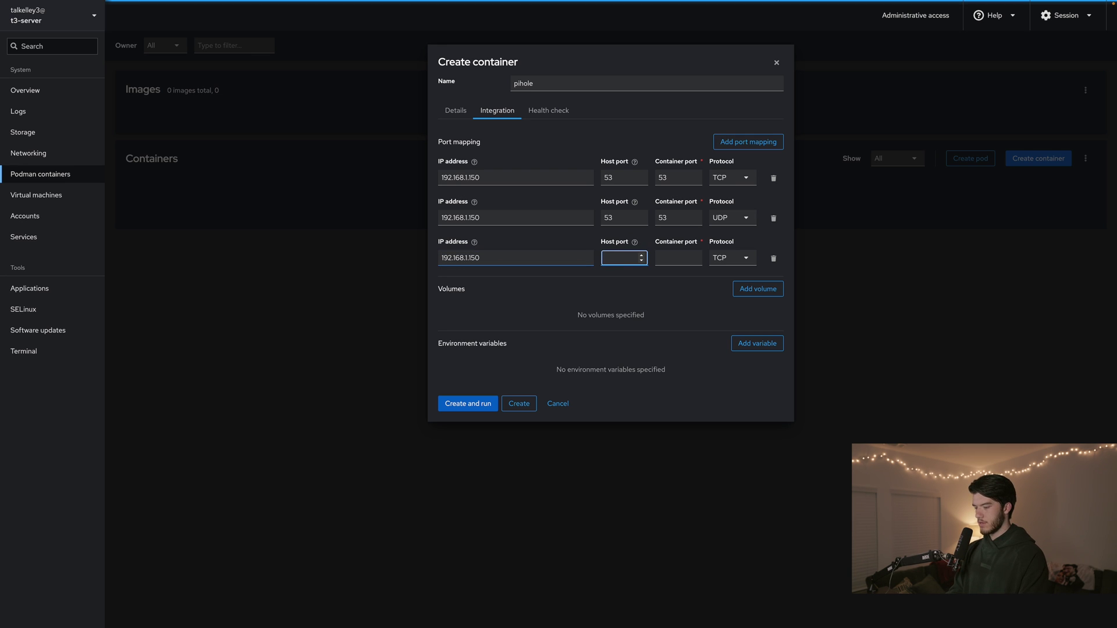
pyautogui.write('80')
pyautogui.press('Tab')
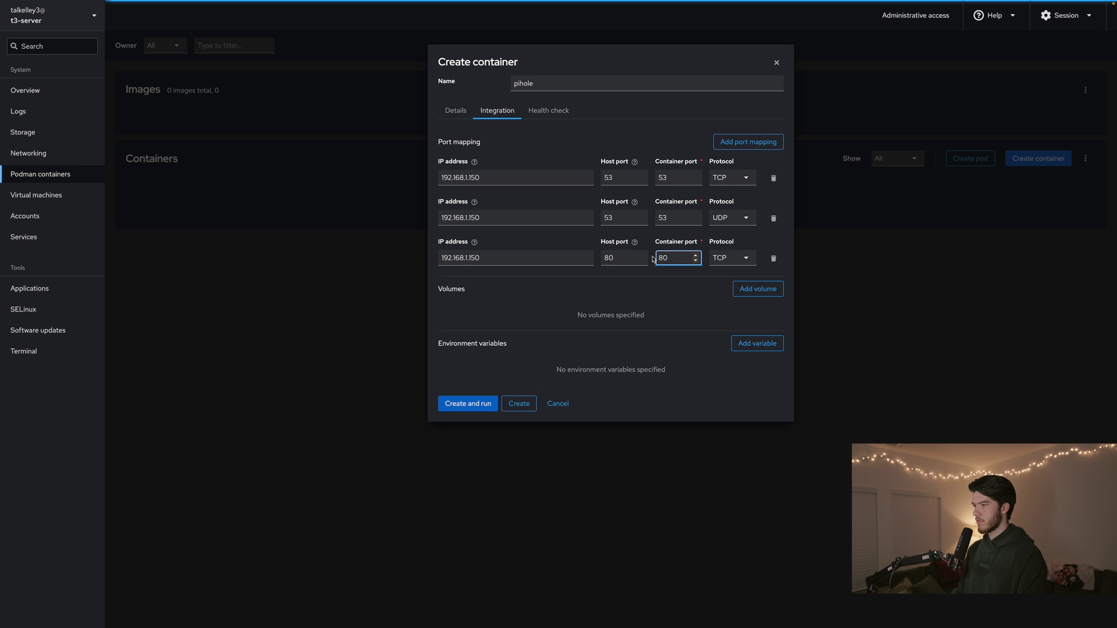
pyautogui.click(633, 258)
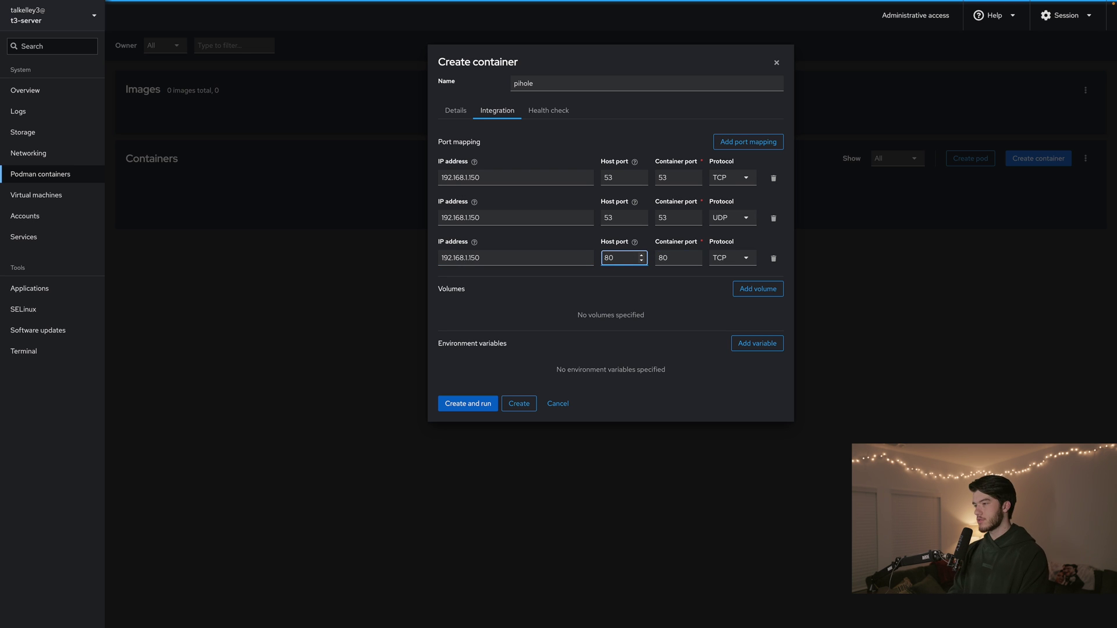
pyautogui.write('80')
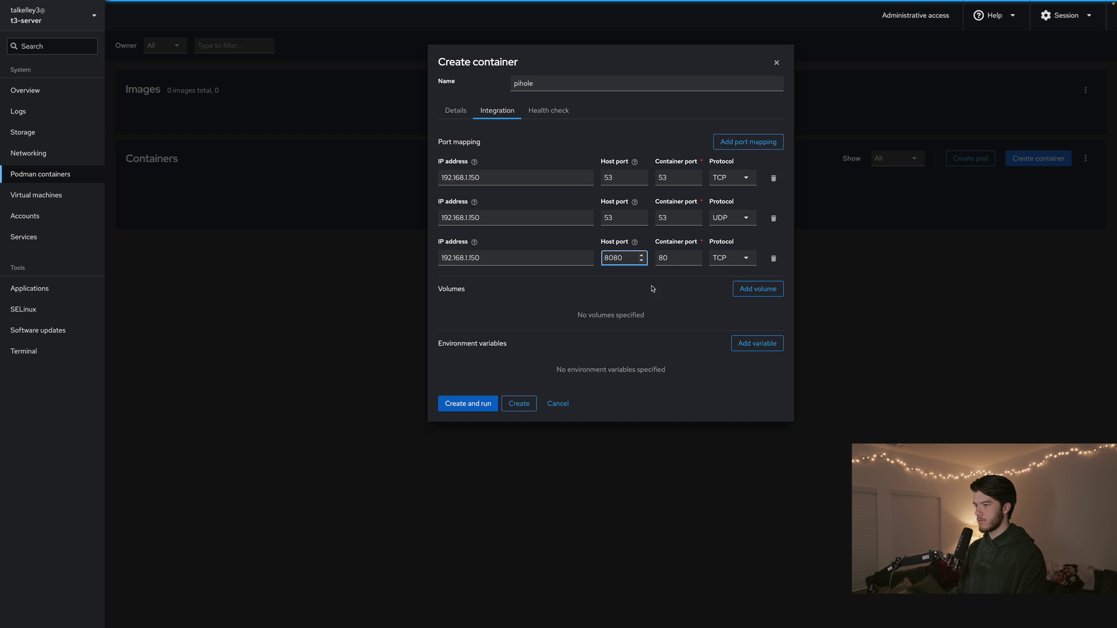
pyautogui.click(756, 292)
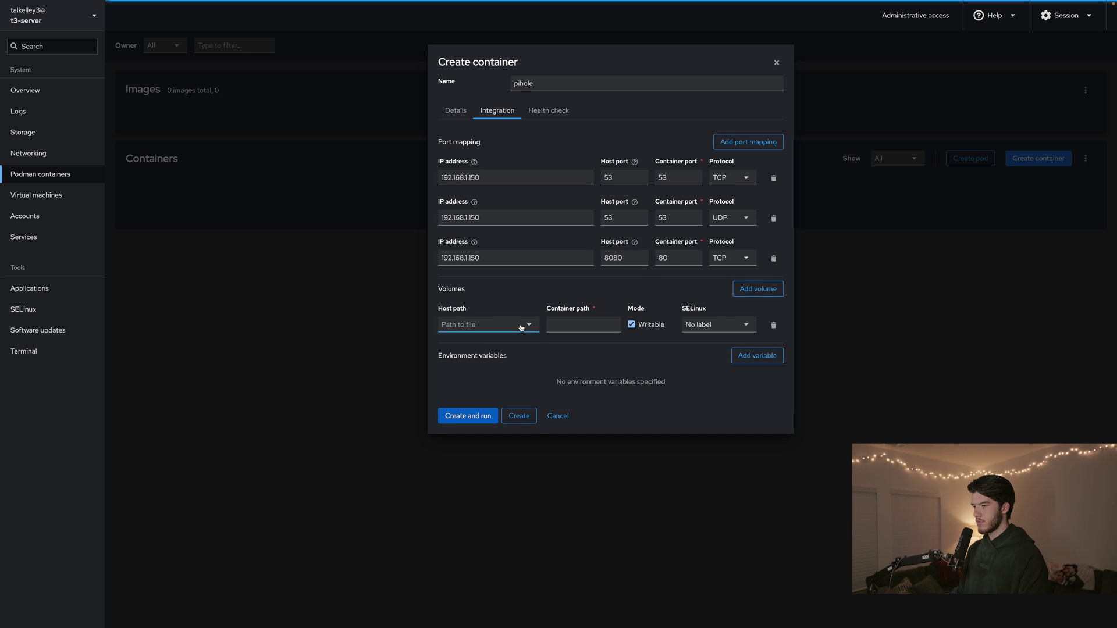
# - Add two volumes with the pihole etc-pihole and etc-dnsmasq.d folders as host paths
pyautogui.click(516, 326)
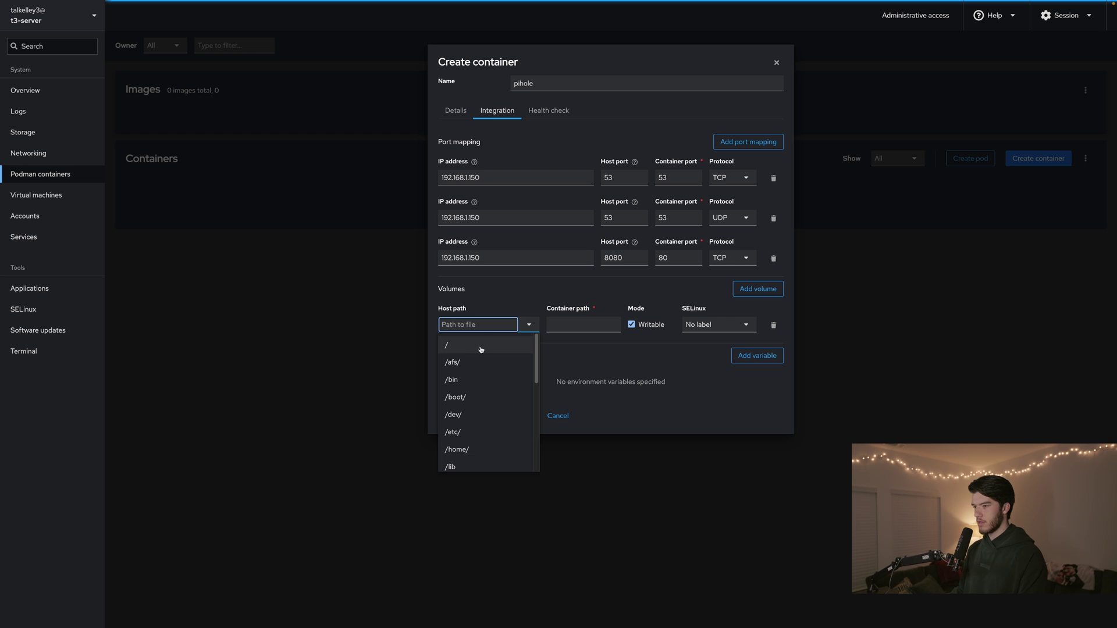
pyautogui.write('/home/talke')
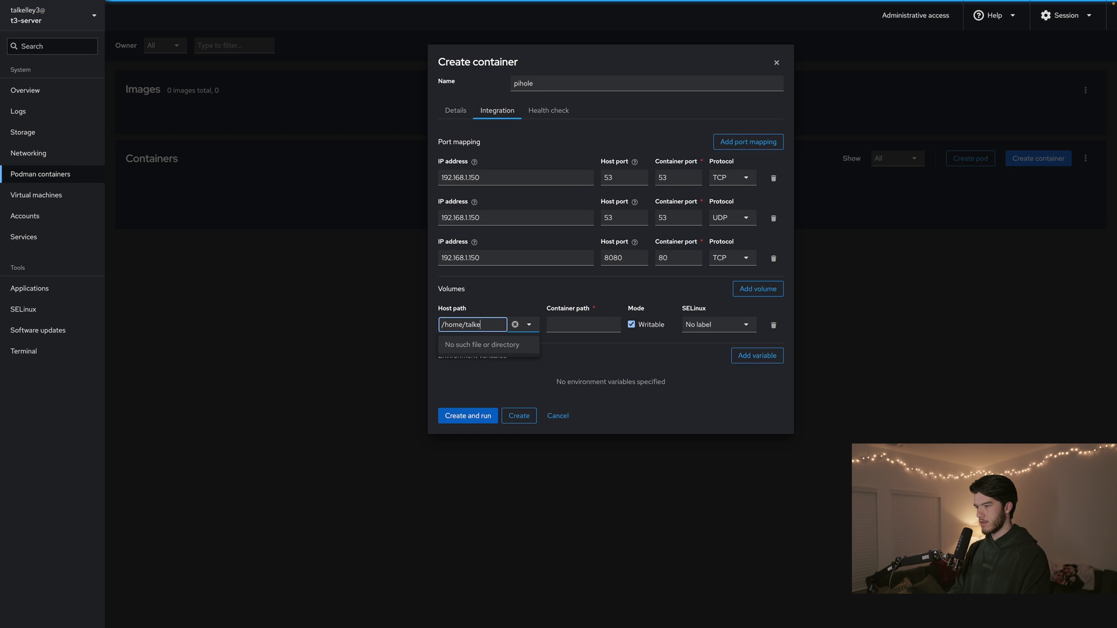
pyautogui.write('podman/')
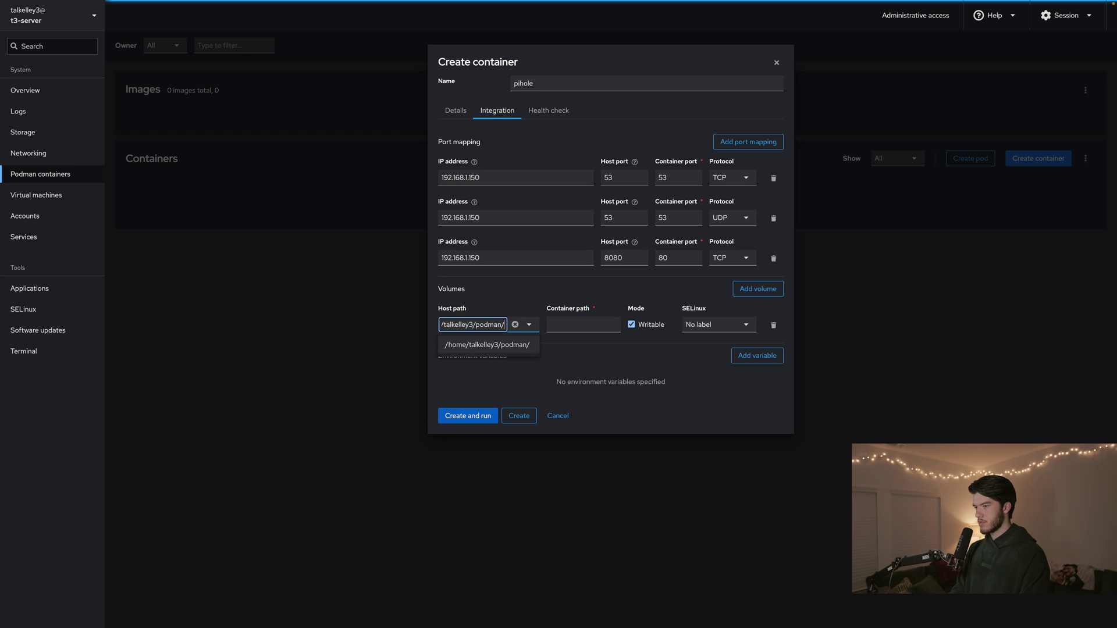
pyautogui.write('piholee/')
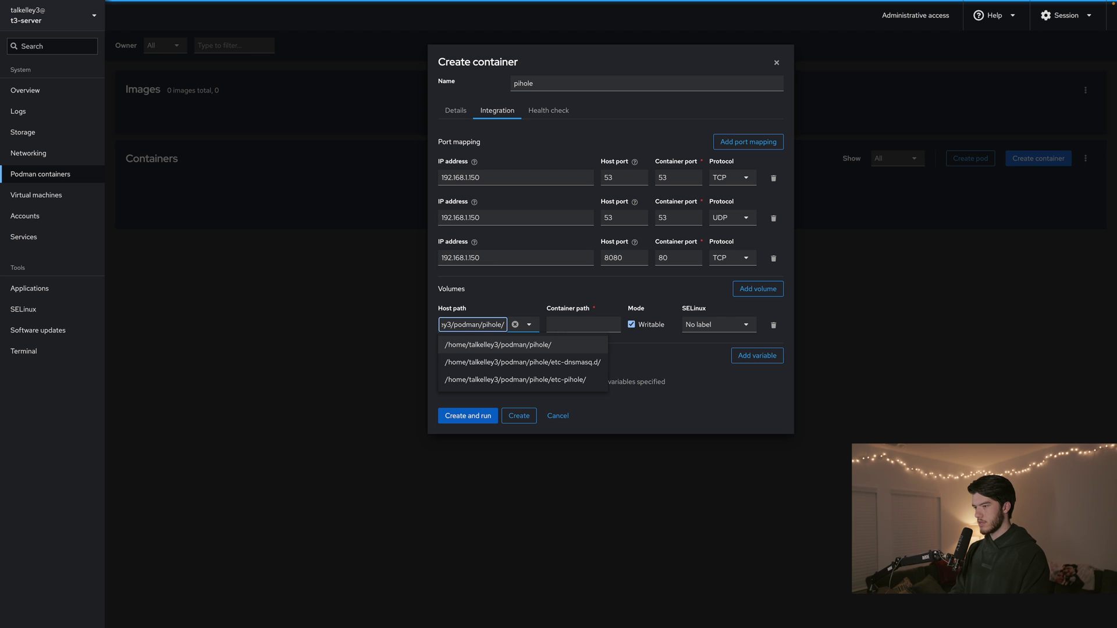
pyautogui.click(515, 379)
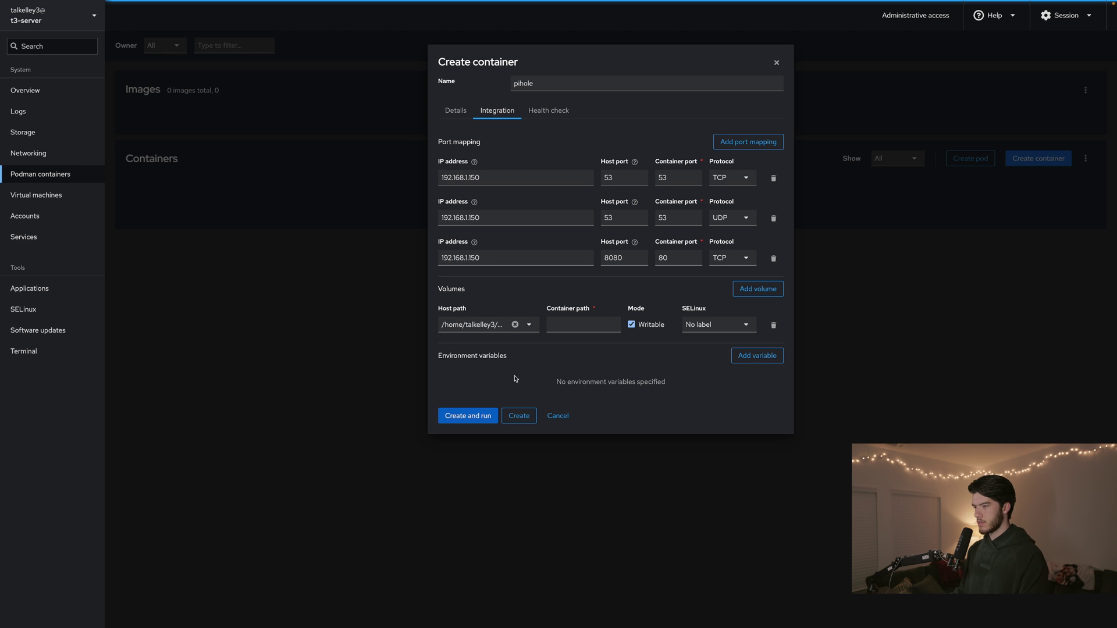
pyautogui.click(756, 290)
pyautogui.click(471, 365)
pyautogui.write('/')
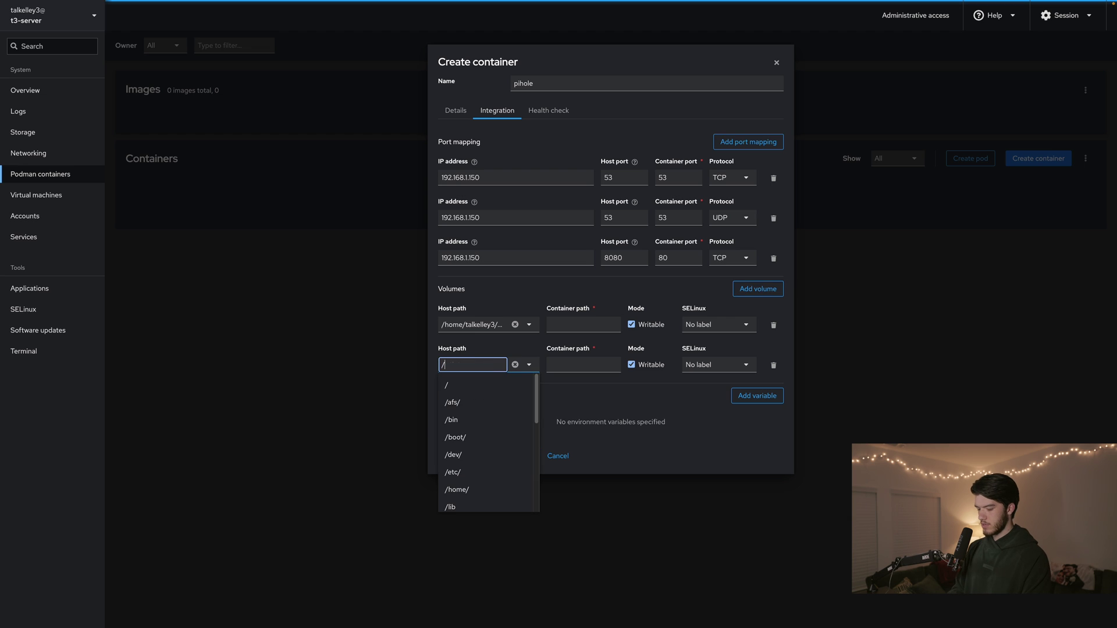
pyautogui.write('home/talke')
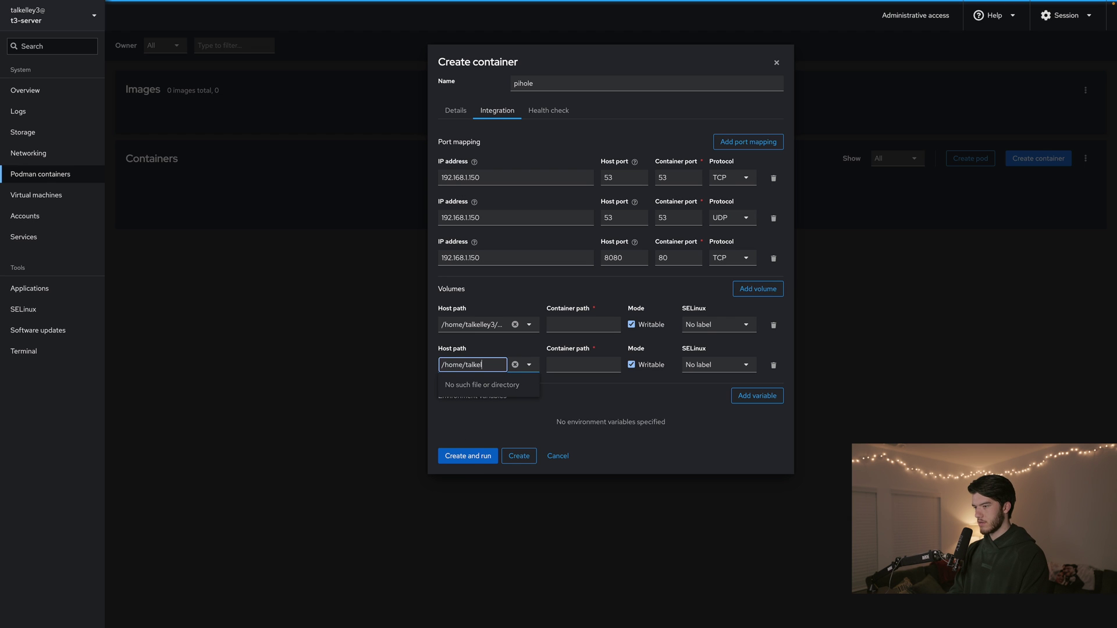
pyautogui.write('lley3/podman/')
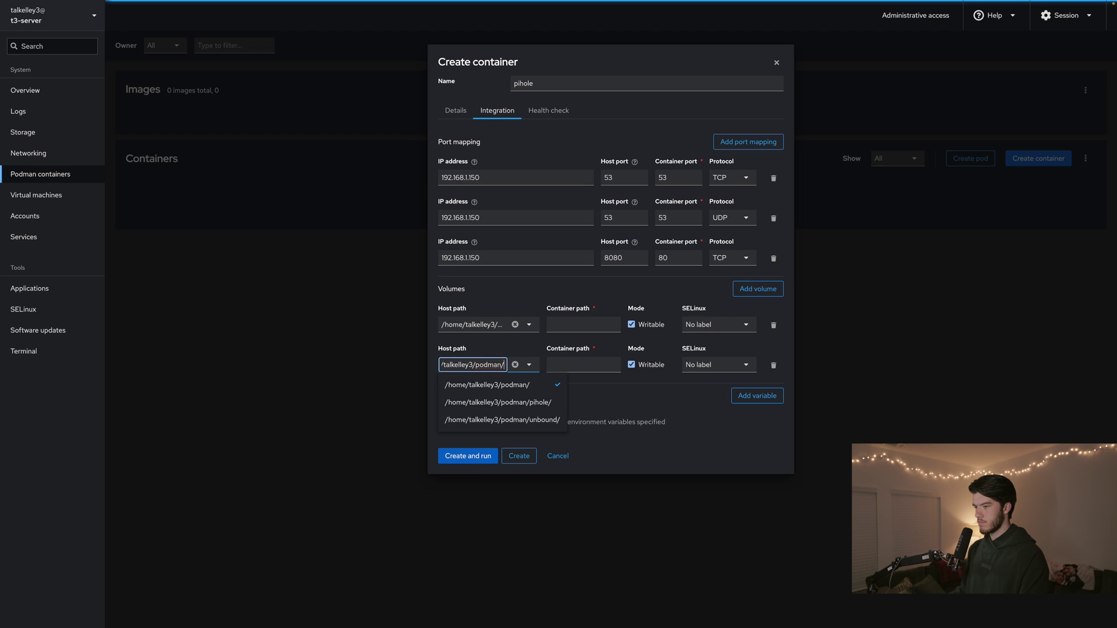
pyautogui.write('pihole/')
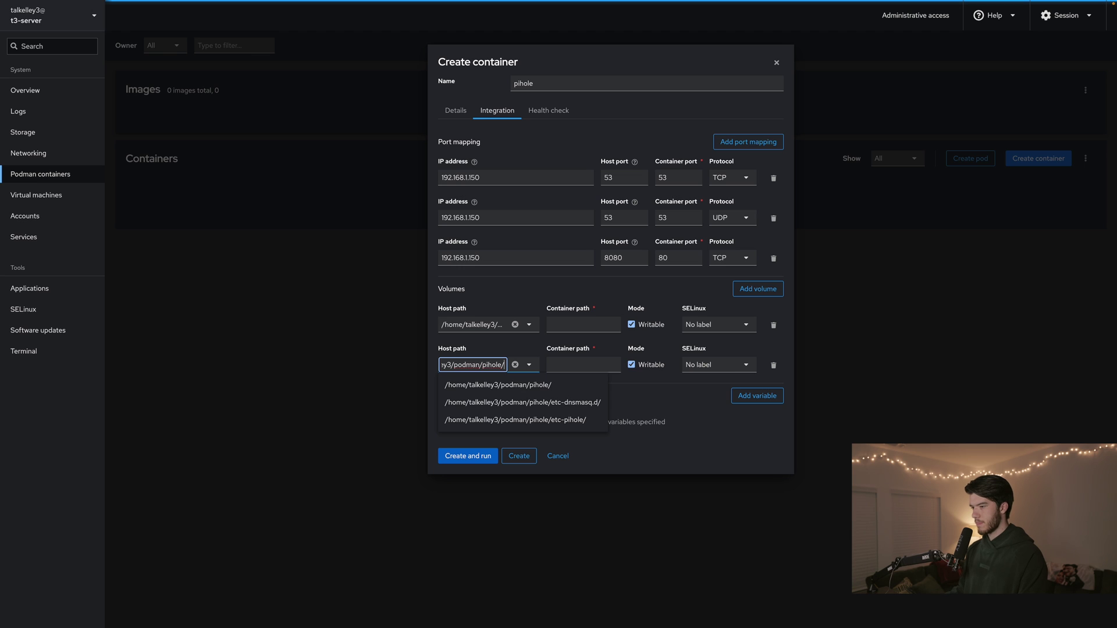
pyautogui.click(563, 403)
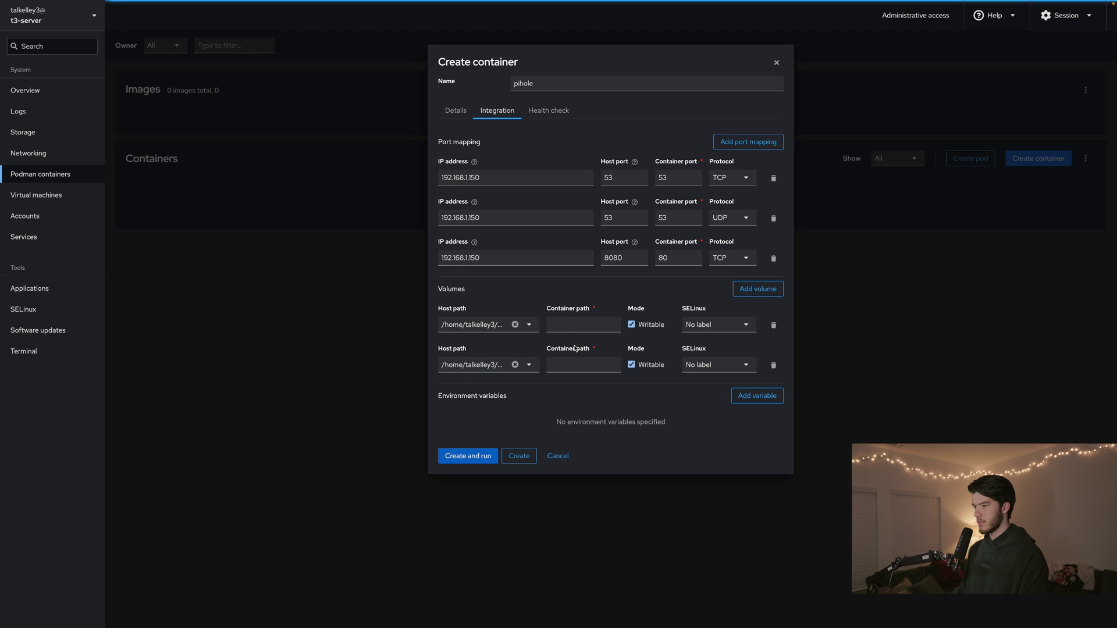
# - Mount them at /etc/pihole and /etc/dnsmasq.d, each with a Shared SELinux label
pyautogui.click(578, 325)
pyautogui.write('/etc')
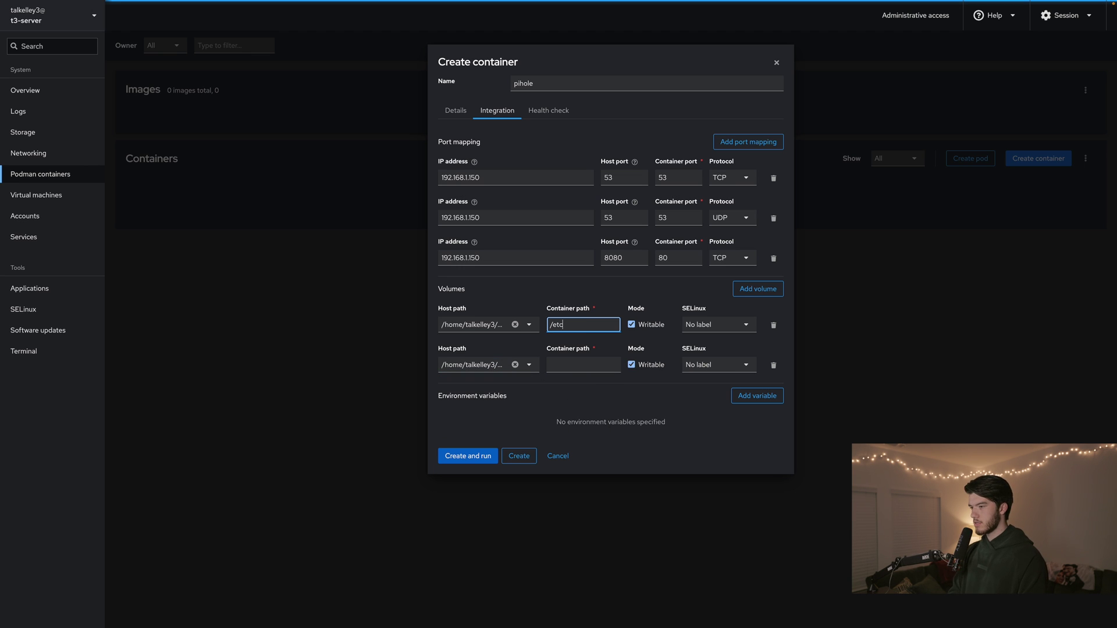
pyautogui.write('/pihole')
pyautogui.press('Tab')
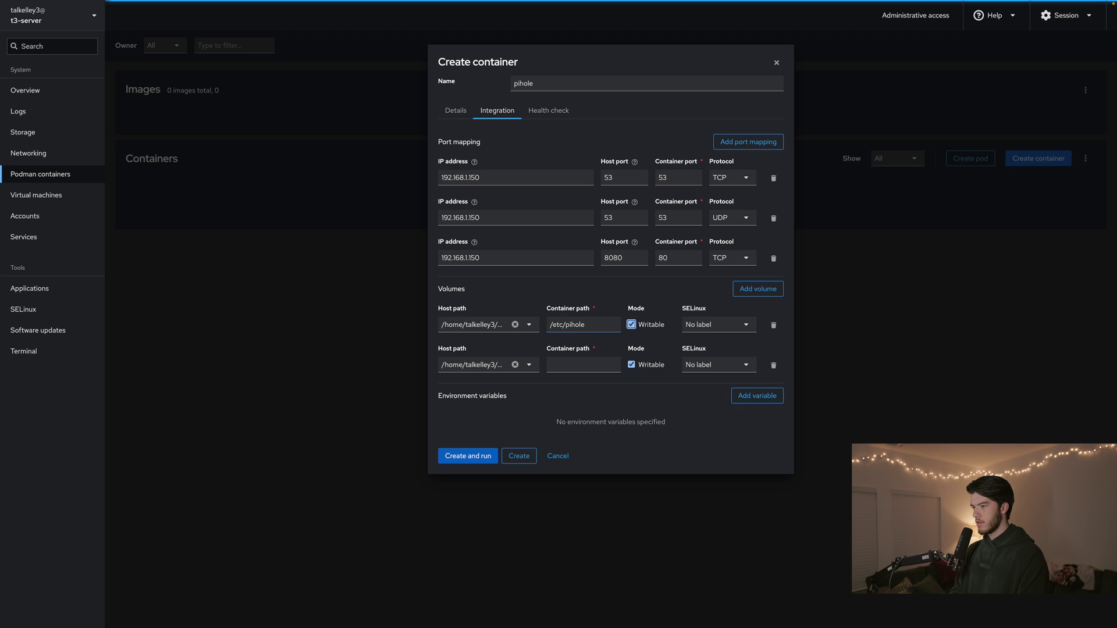
pyautogui.press('Tab')
pyautogui.press('Tab')
pyautogui.click(701, 327)
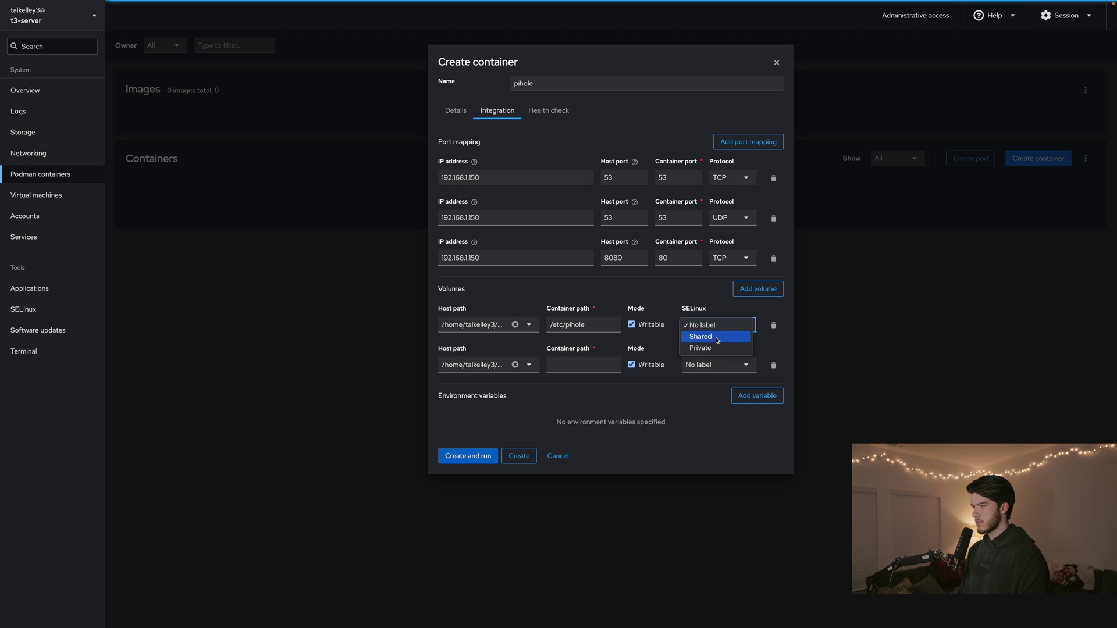
pyautogui.click(719, 338)
pyautogui.click(583, 365)
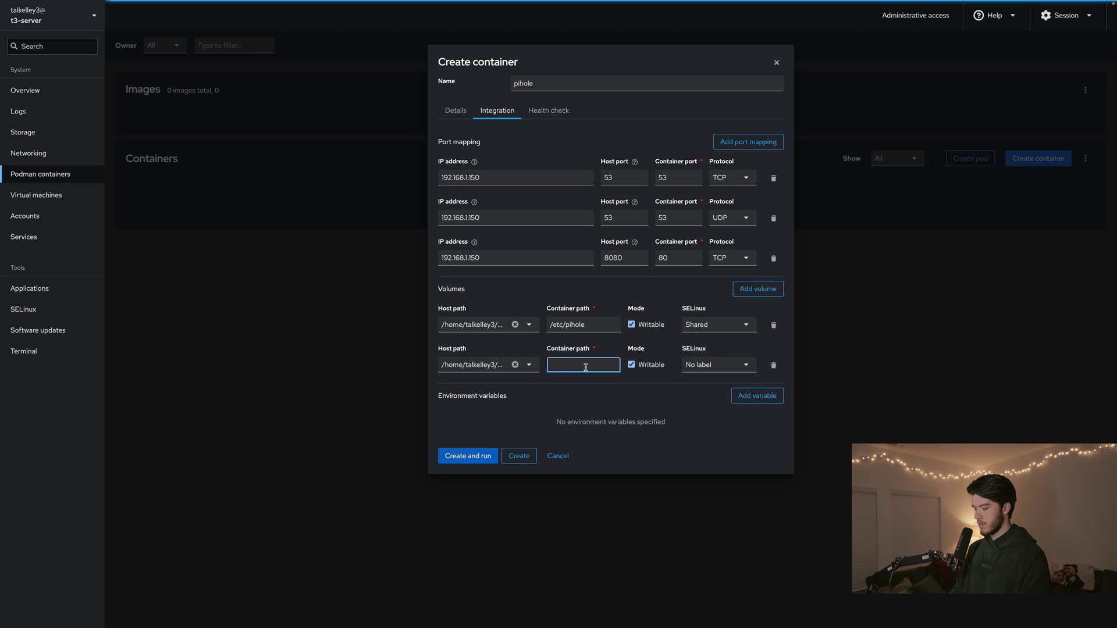
pyautogui.write('/etc/dnsmasq')
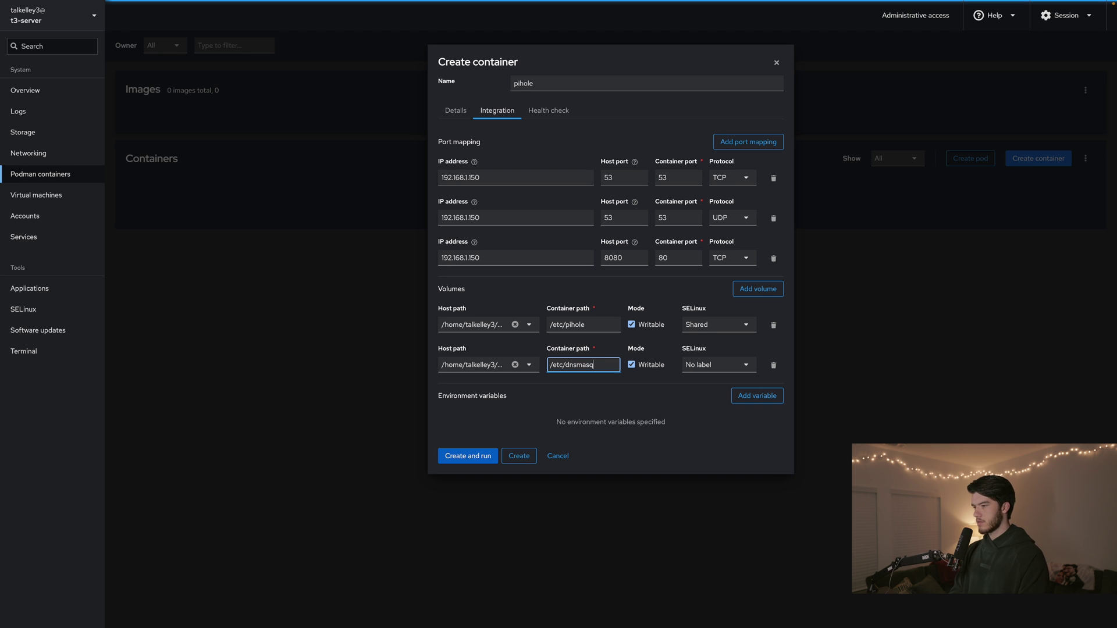
pyautogui.write('d')
pyautogui.click(716, 365)
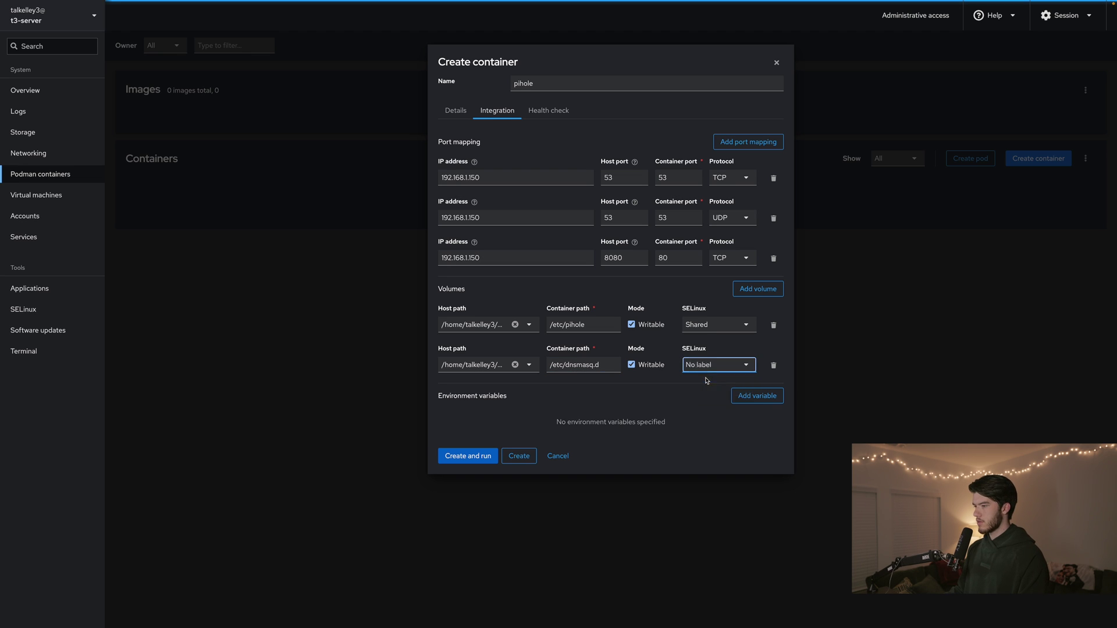
pyautogui.click(751, 398)
# - Set environment variable TZ to America/Chicago and add another variable row
pyautogui.click(527, 435)
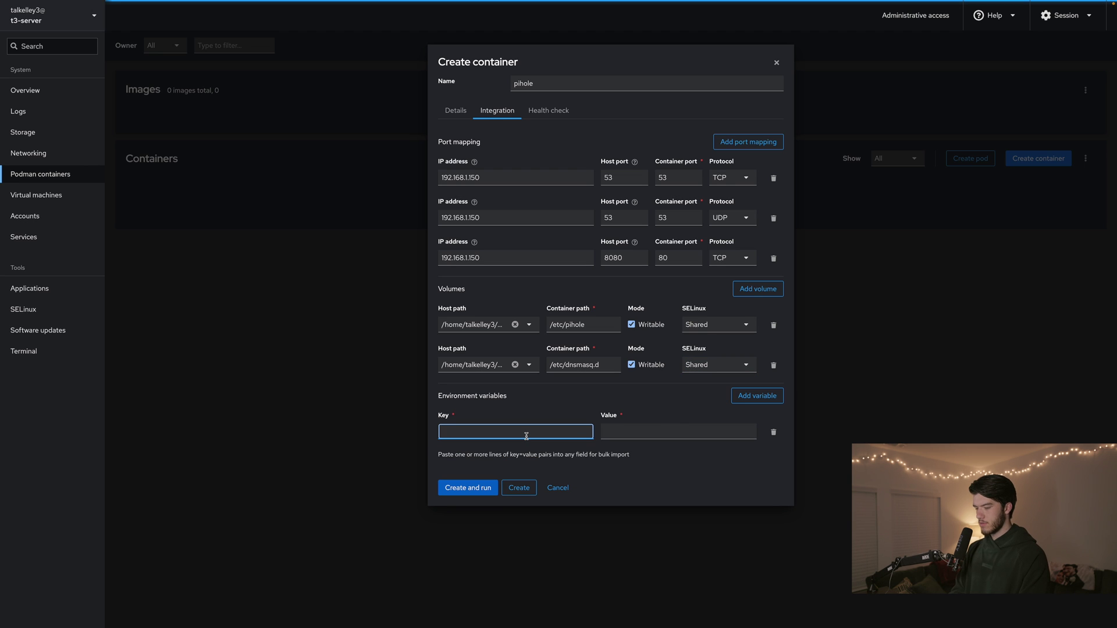
pyautogui.write('TZ')
pyautogui.press('Tab')
pyautogui.write('America/Chicago')
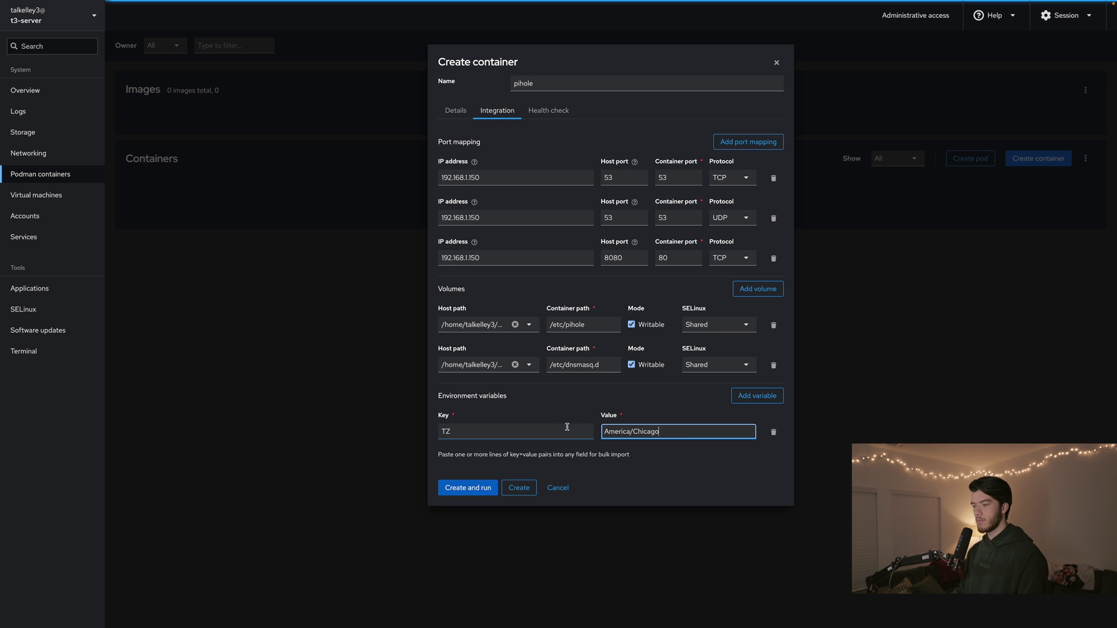
pyautogui.click(757, 395)
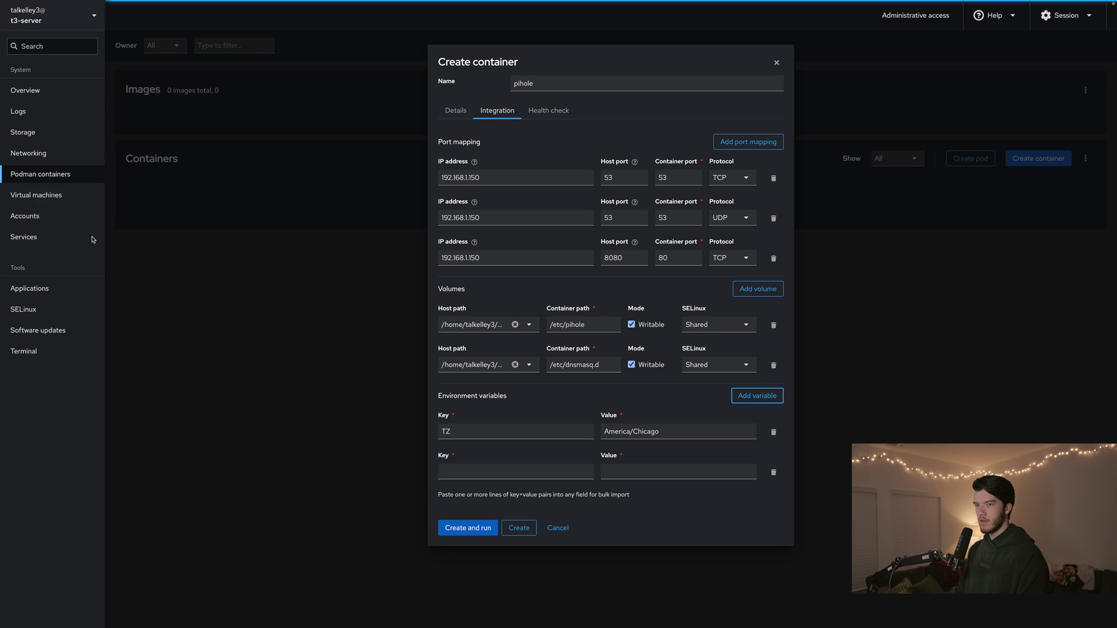
pyautogui.click(52, 183)
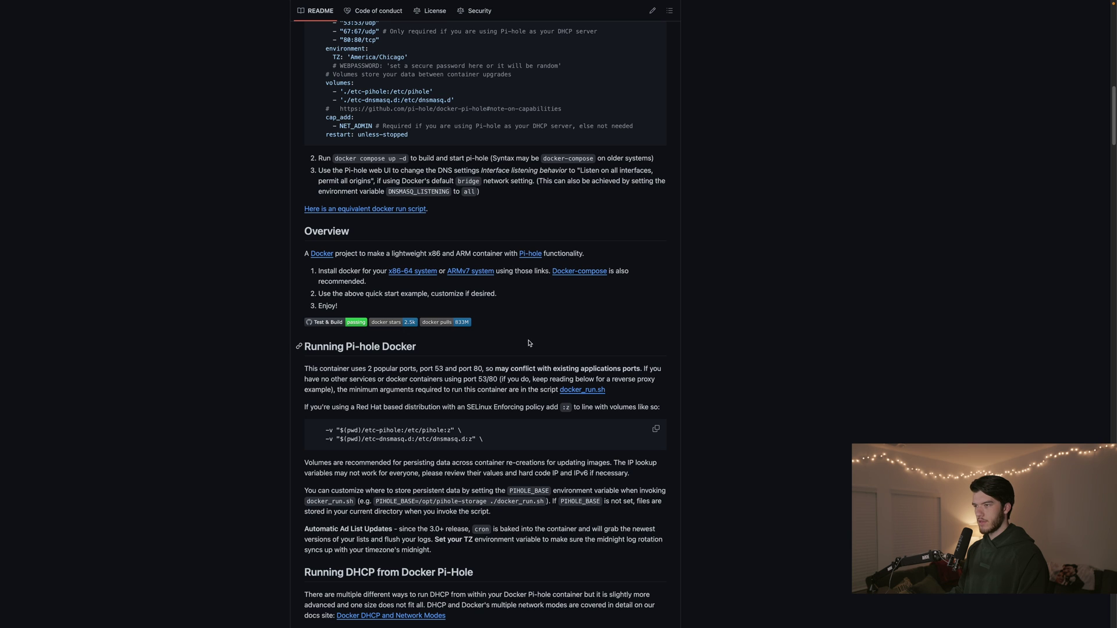
pyautogui.scroll(4, 528, 342)
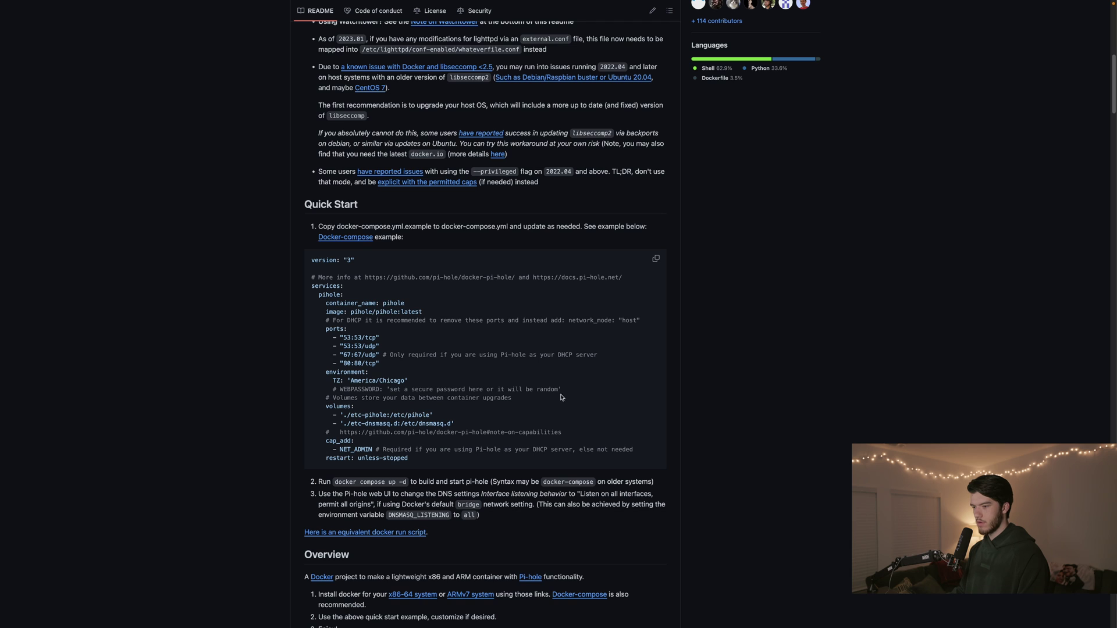
# - Return from the Pi-hole README's Quick Start example to the container creation form
pyautogui.hotkey('ctrl', 'Tab')
pyautogui.write('WEBPASSWORD')
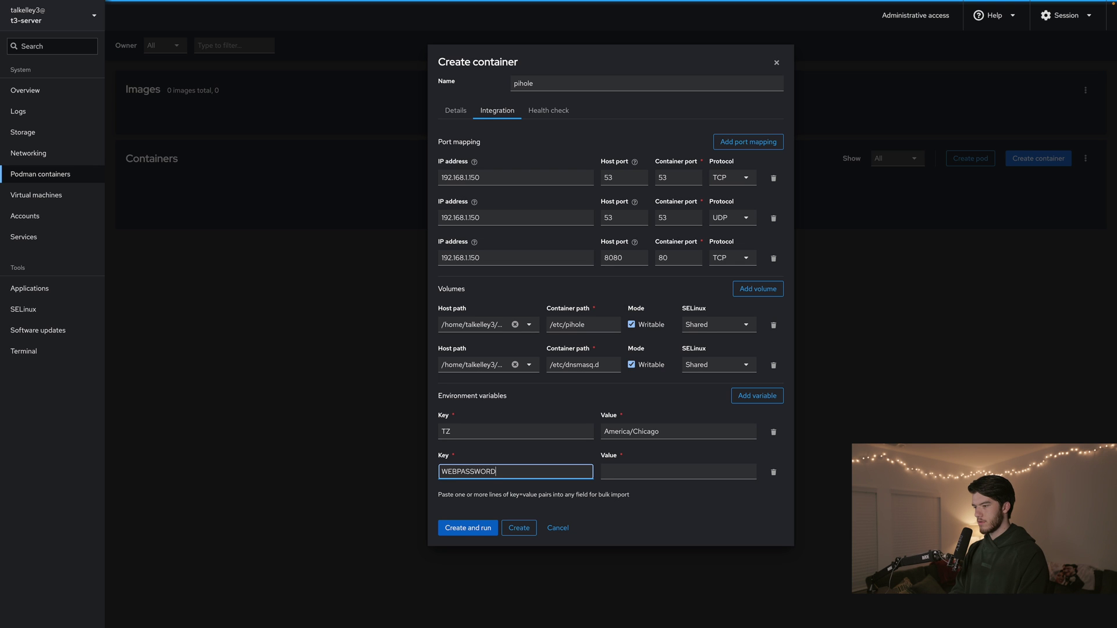
# - Set the WEBPASSWORD variable to the Pi-hole web interface password
pyautogui.press('Tab')
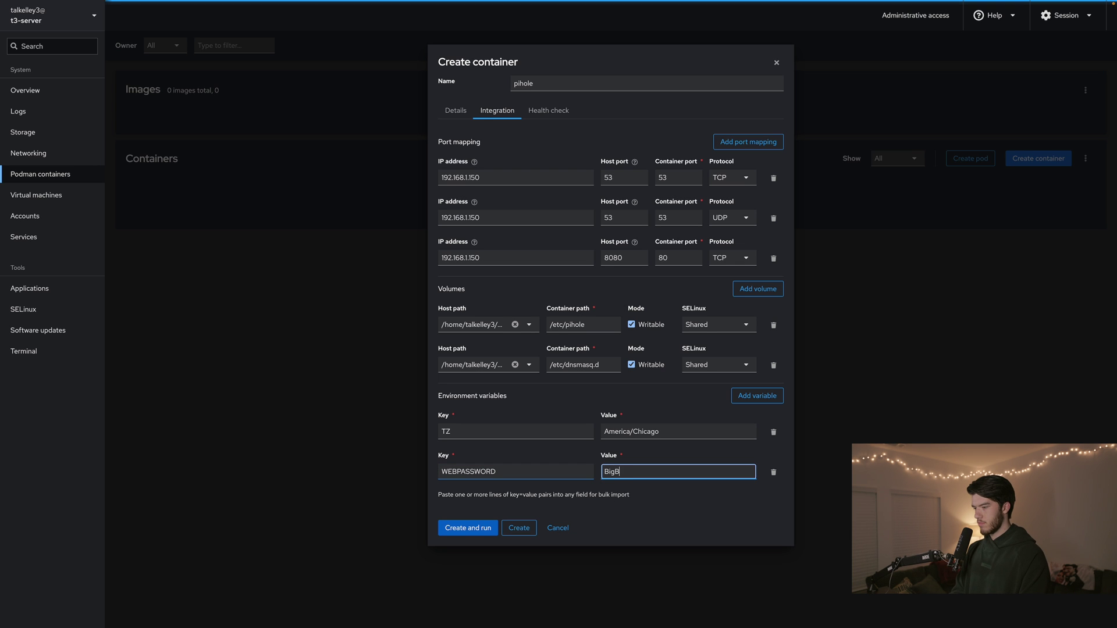
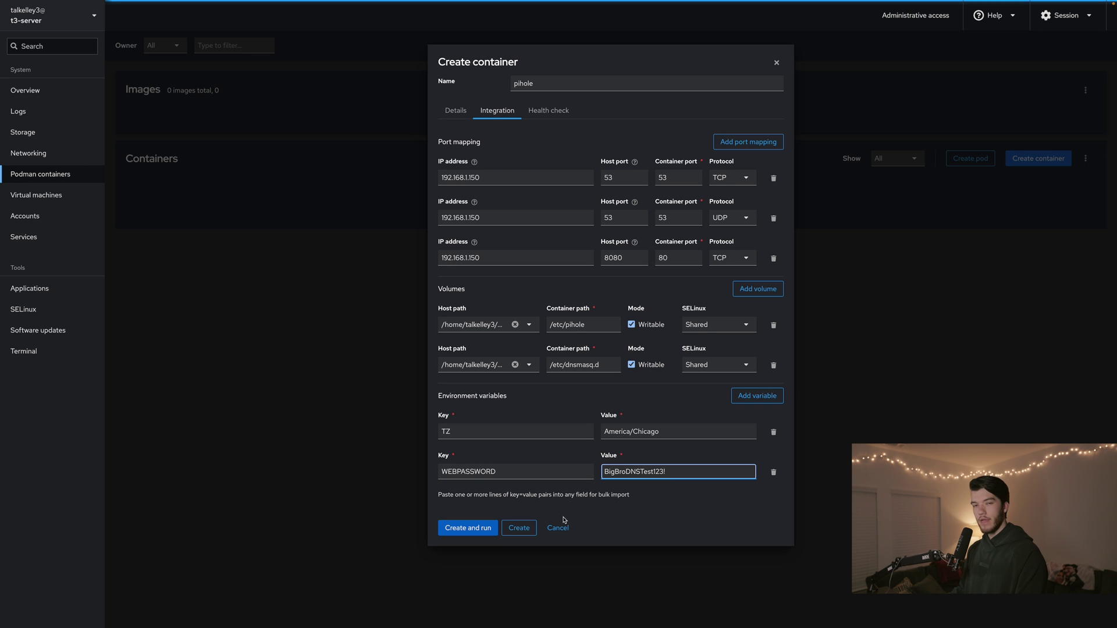
pyautogui.click(473, 530)
# - Create and run the pihole container, then view its console and logs showing permission-denied errors
pyautogui.click(474, 529)
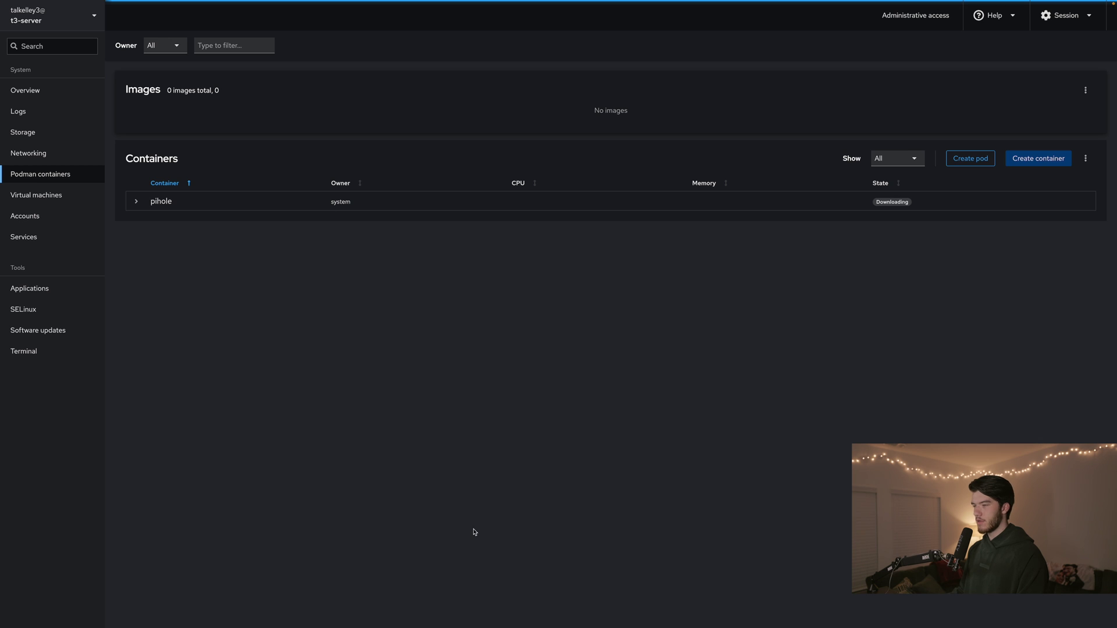
pyautogui.click(137, 202)
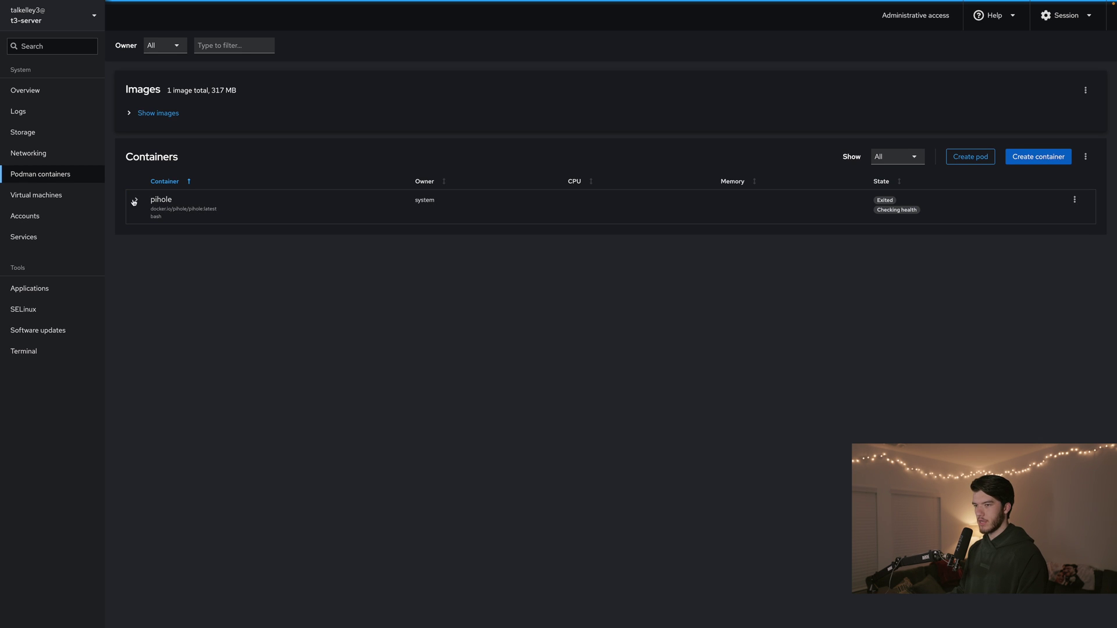
pyautogui.click(137, 199)
pyautogui.click(258, 232)
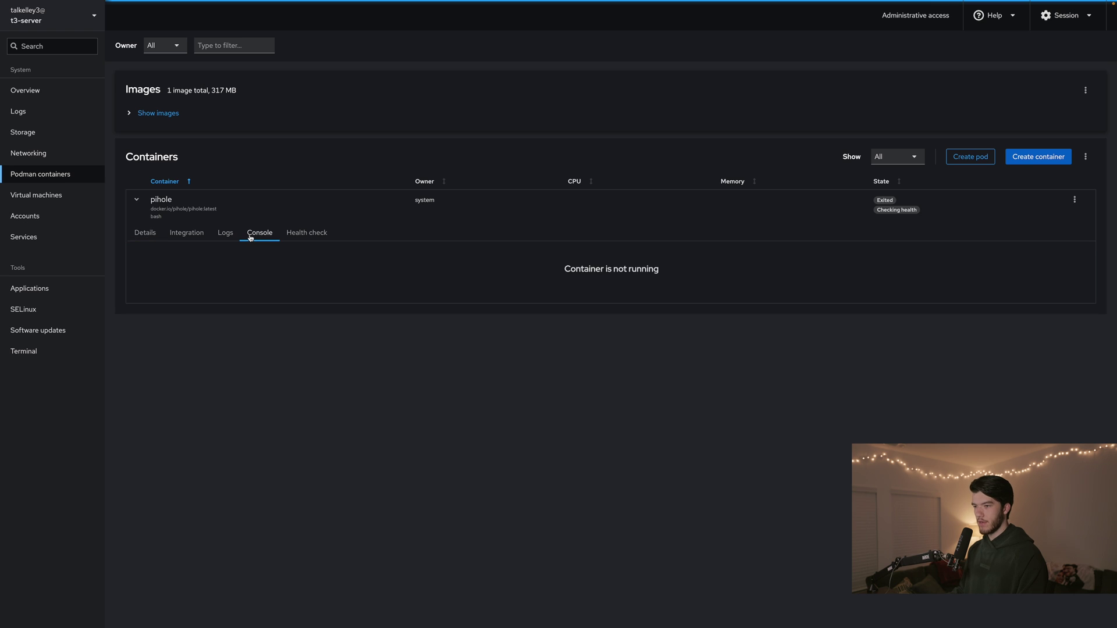
pyautogui.click(187, 234)
pyautogui.click(224, 234)
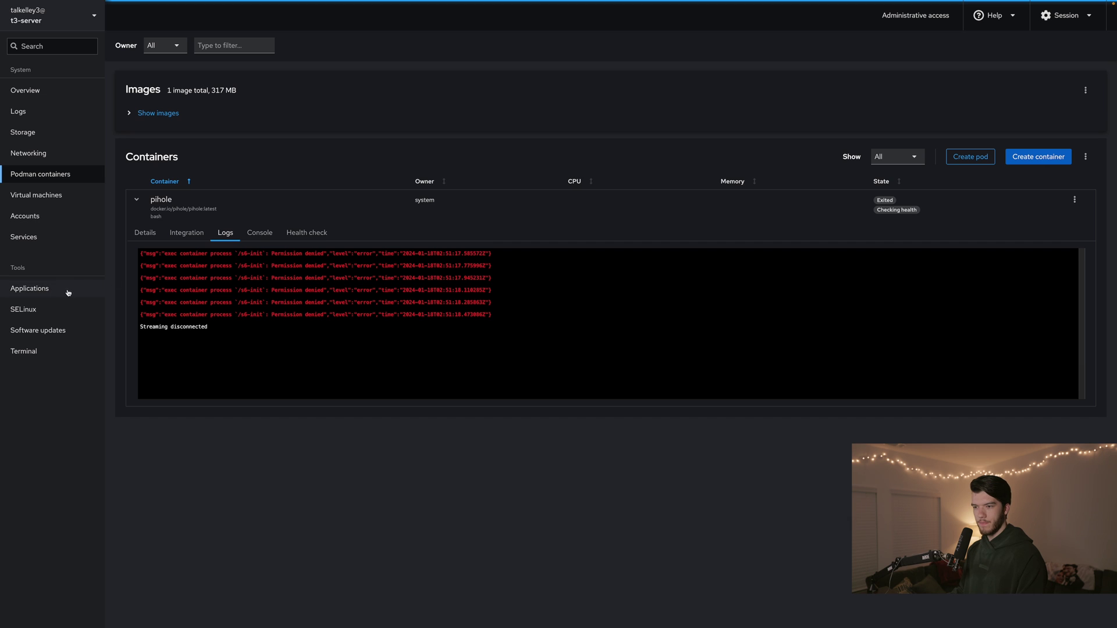
# - Copy the suggested ausearch | audit2allow command from the SELinux access denial alert
pyautogui.click(48, 290)
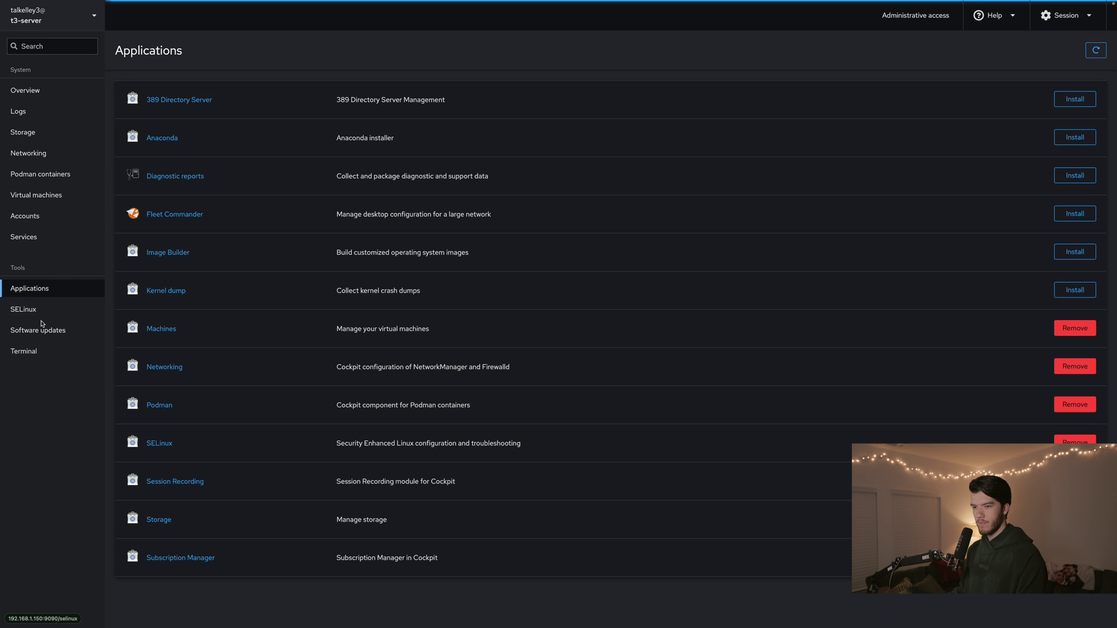
pyautogui.click(42, 313)
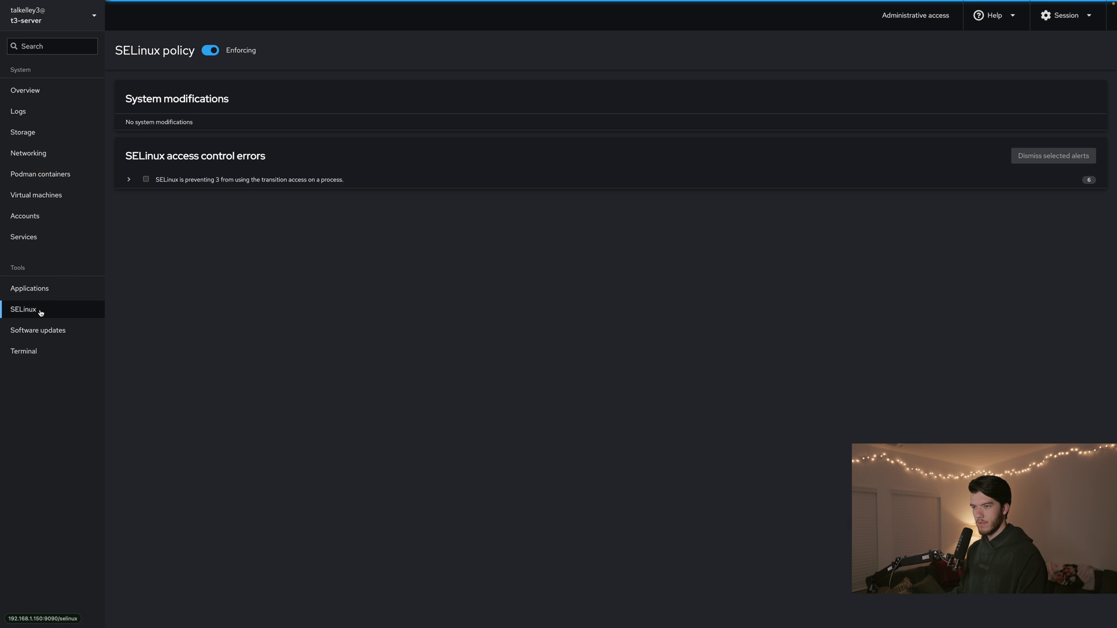
pyautogui.click(130, 180)
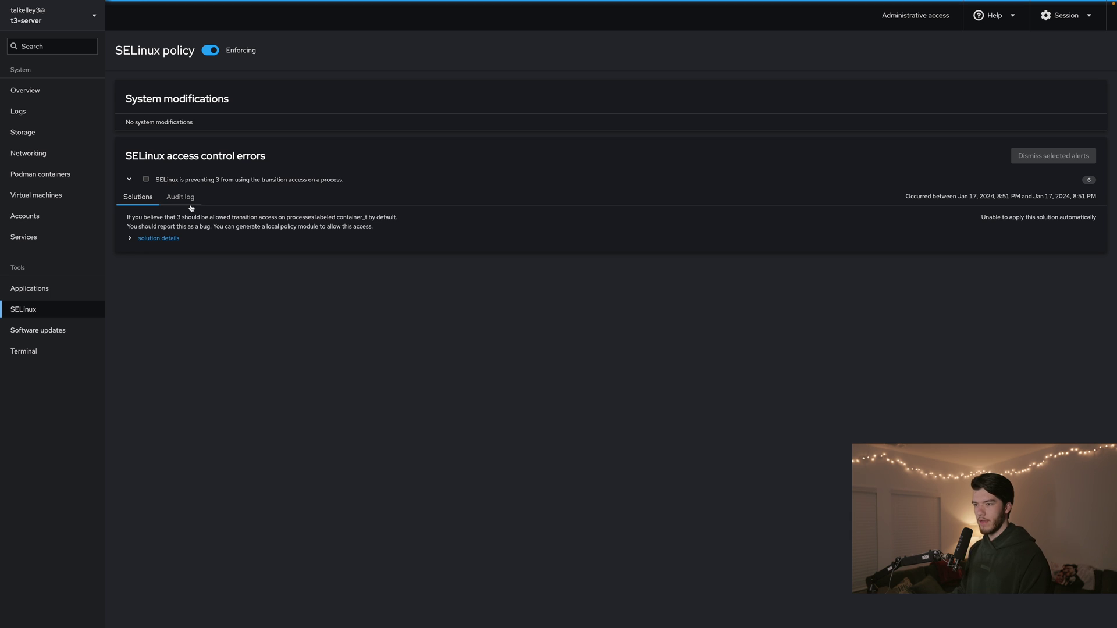
pyautogui.click(161, 239)
pyautogui.moveTo(262, 264); pyautogui.dragTo(131, 263)
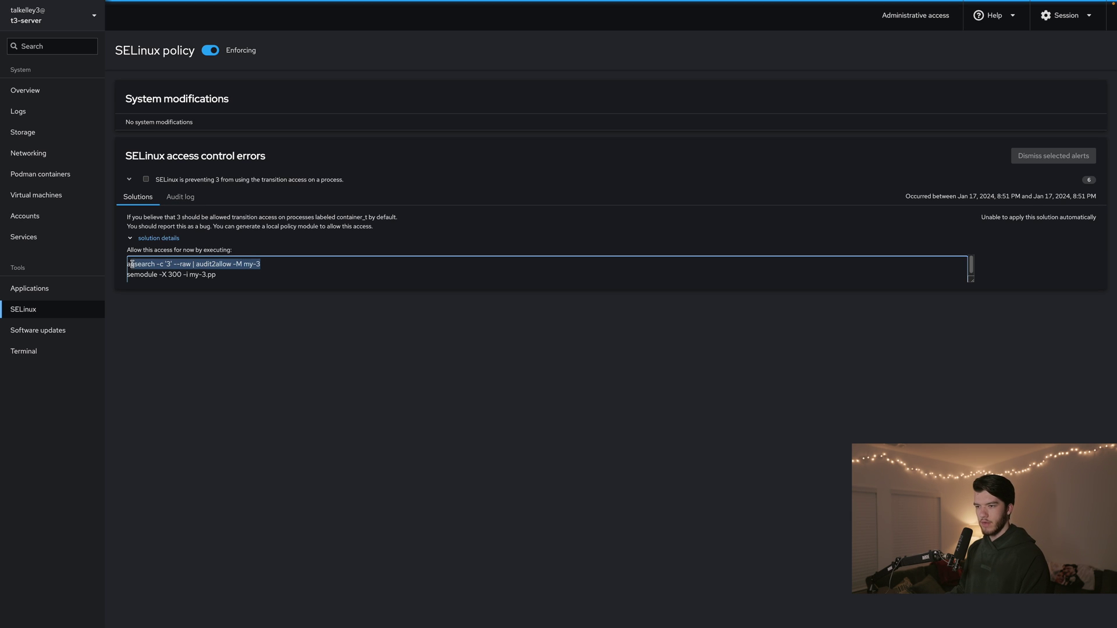
pyautogui.hotkey('ctrl', 'c')
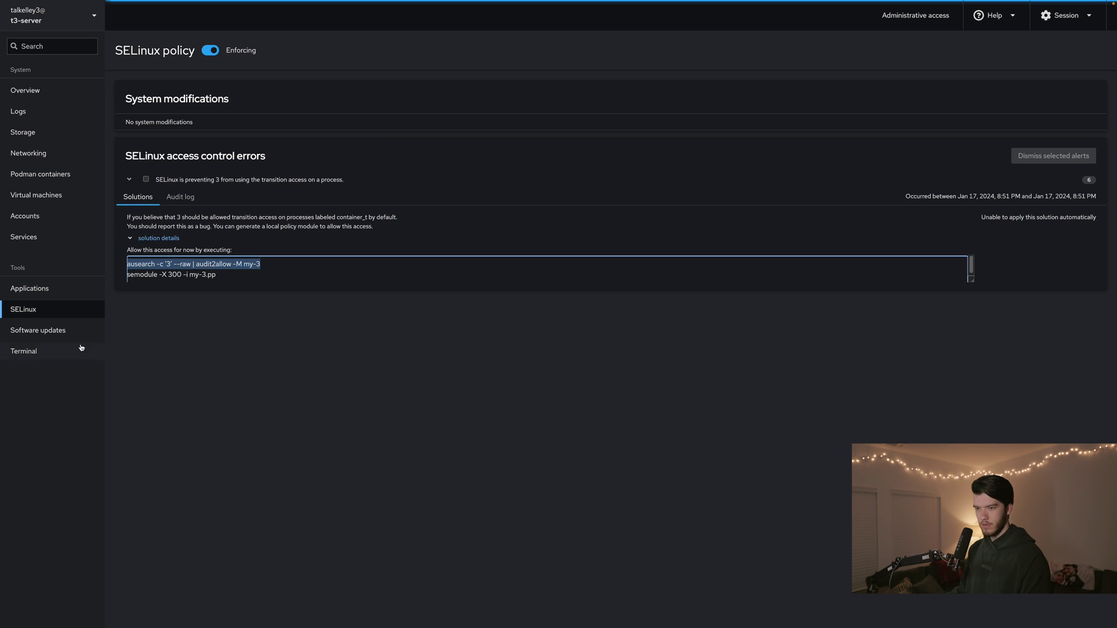
# - Paste the ausearch command at the server terminal prompt
pyautogui.click(41, 355)
pyautogui.hotkey('ctrl', 'shift', 'v')
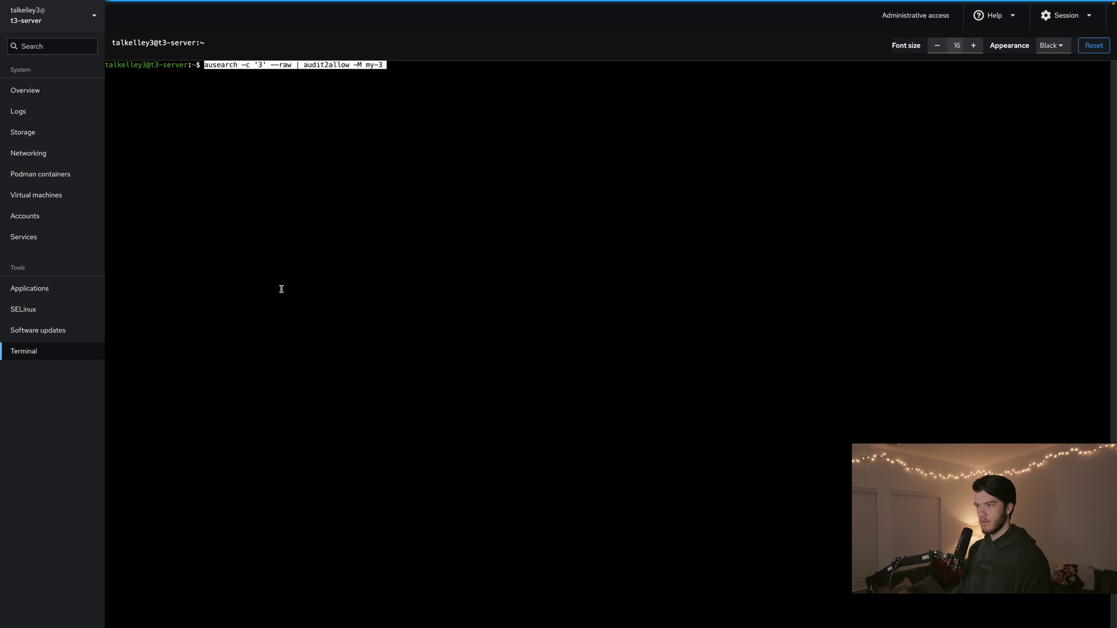
pyautogui.hotkey('ctrl', 'Left')
pyautogui.hotkey('ctrl', 'Left')
pyautogui.hotkey('ctrl', 'Left')
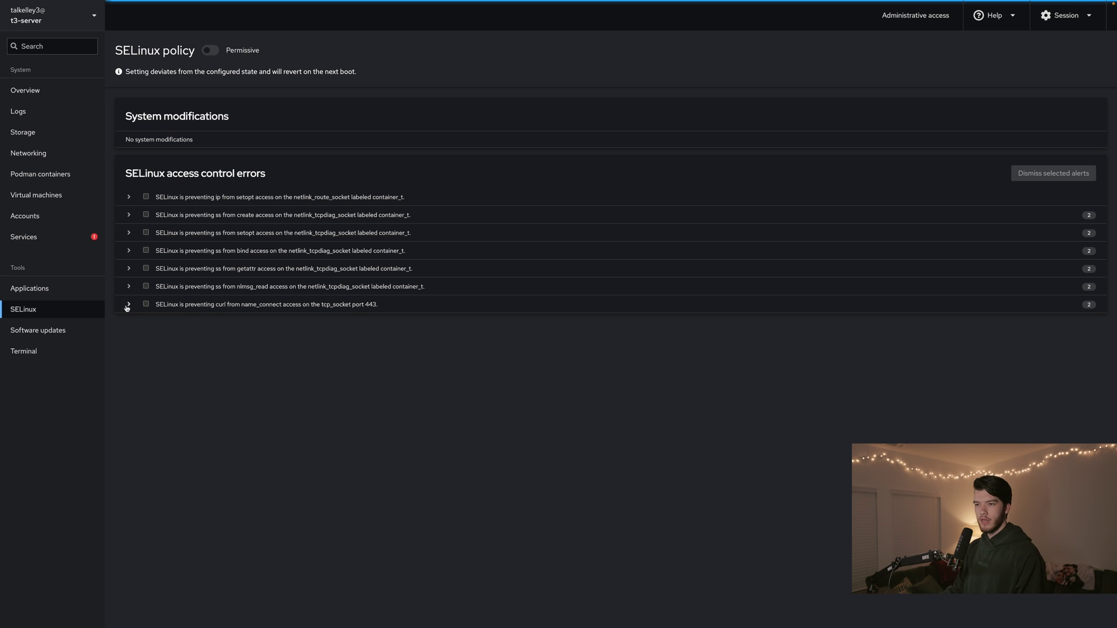
# - Expand the curl port-443 denial alert, view its suggested fix, then return to the pihole container page
pyautogui.click(128, 304)
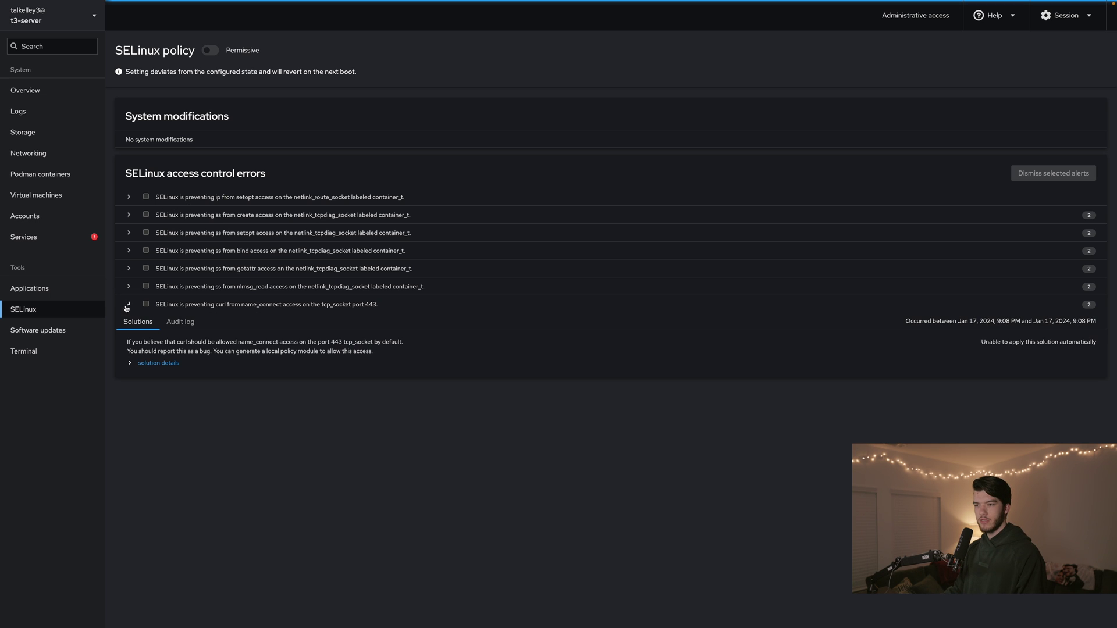
pyautogui.click(165, 364)
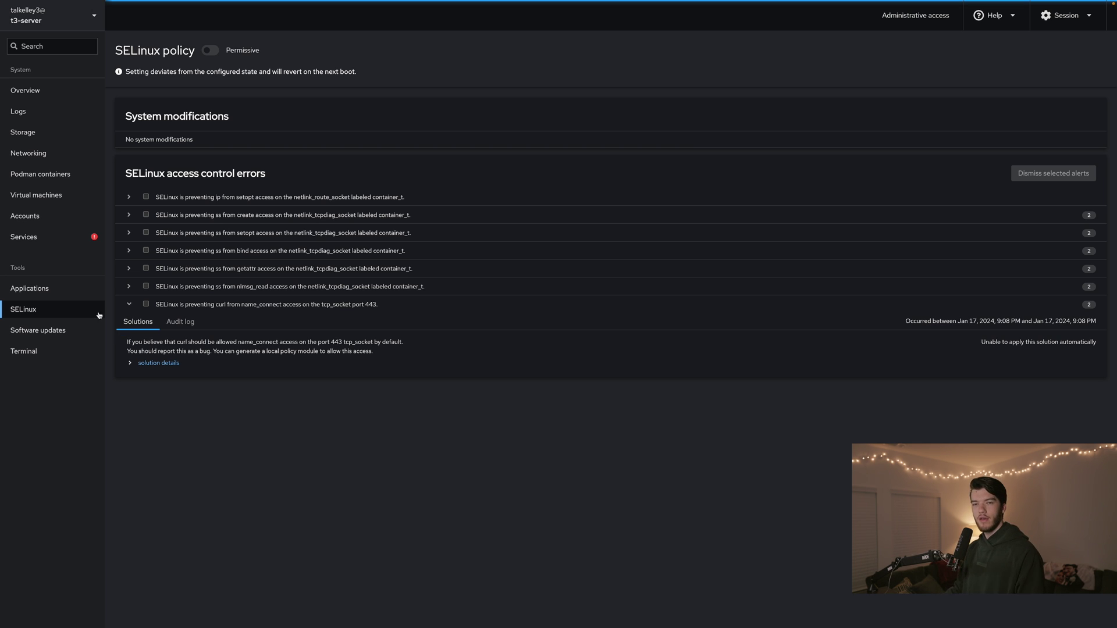
pyautogui.click(48, 174)
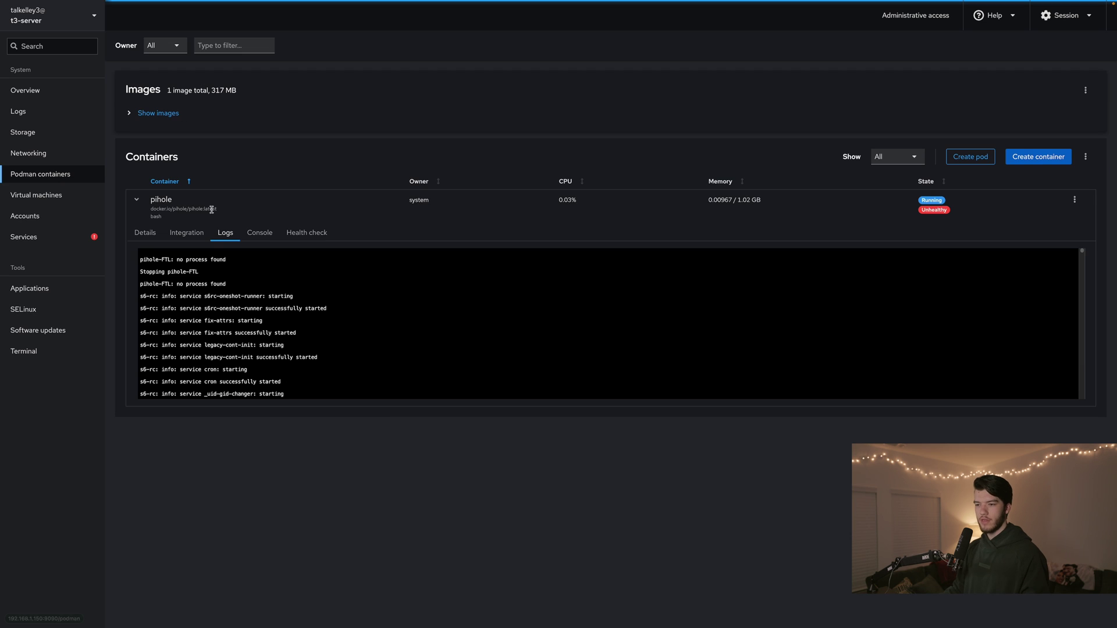
pyautogui.scroll(-5, 267, 301)
pyautogui.scroll(-5, 266, 301)
pyautogui.scroll(10, 267, 296)
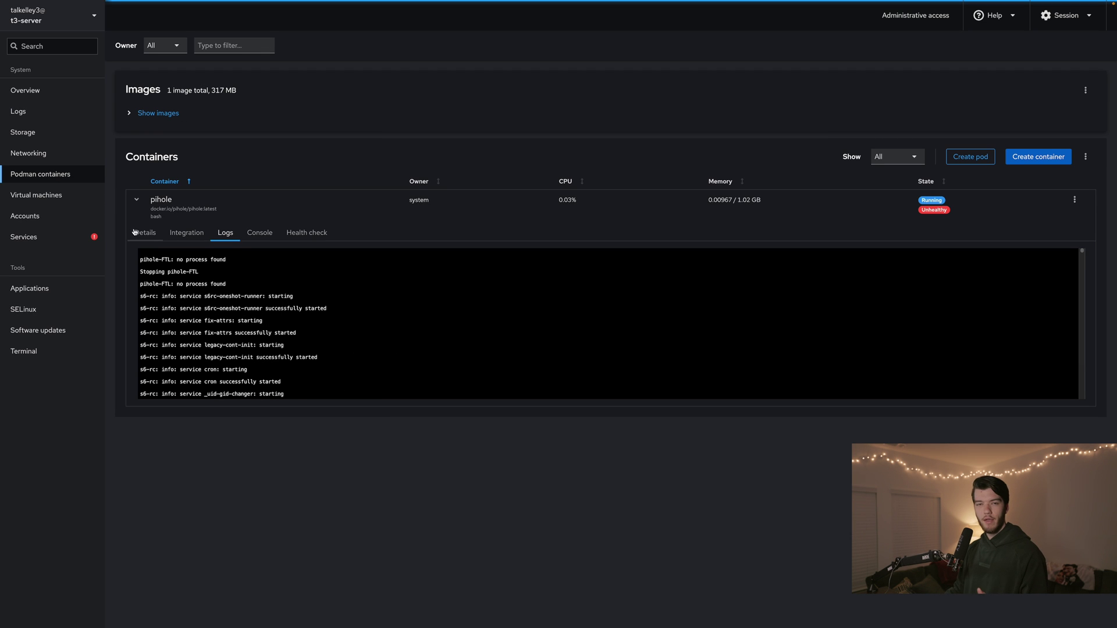
pyautogui.click(23, 309)
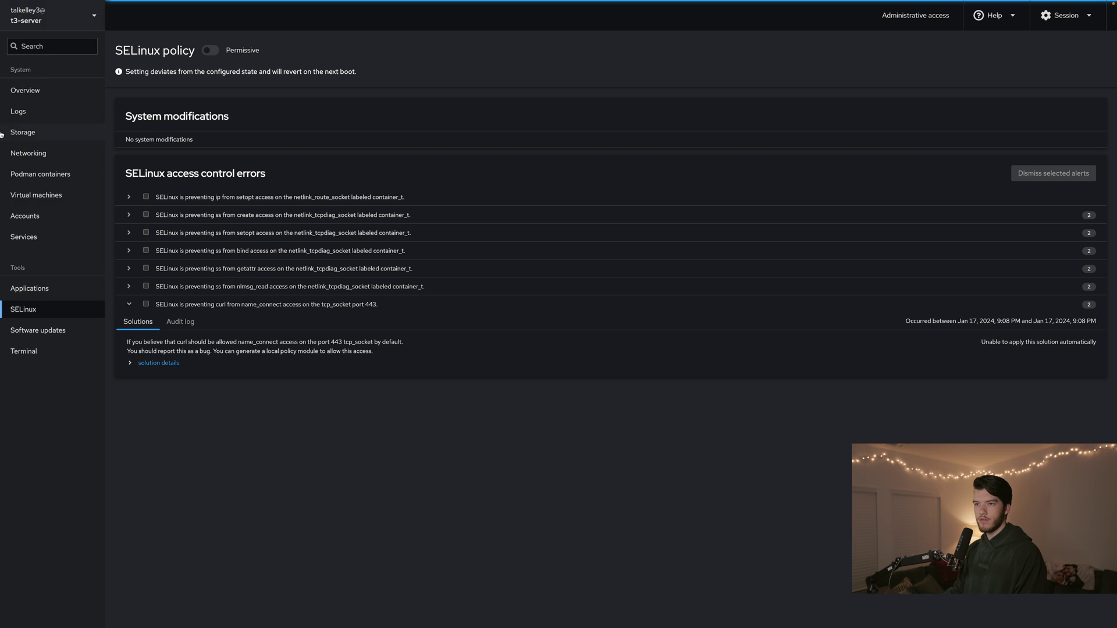
pyautogui.moveTo(1, 135)
pyautogui.click(33, 165)
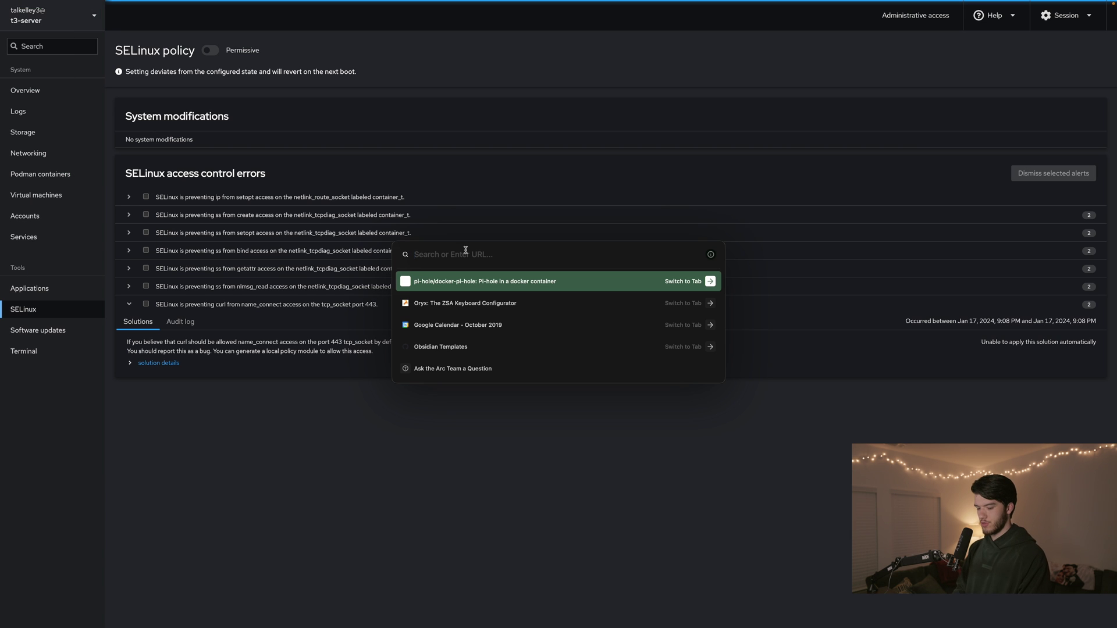
pyautogui.write('http://')
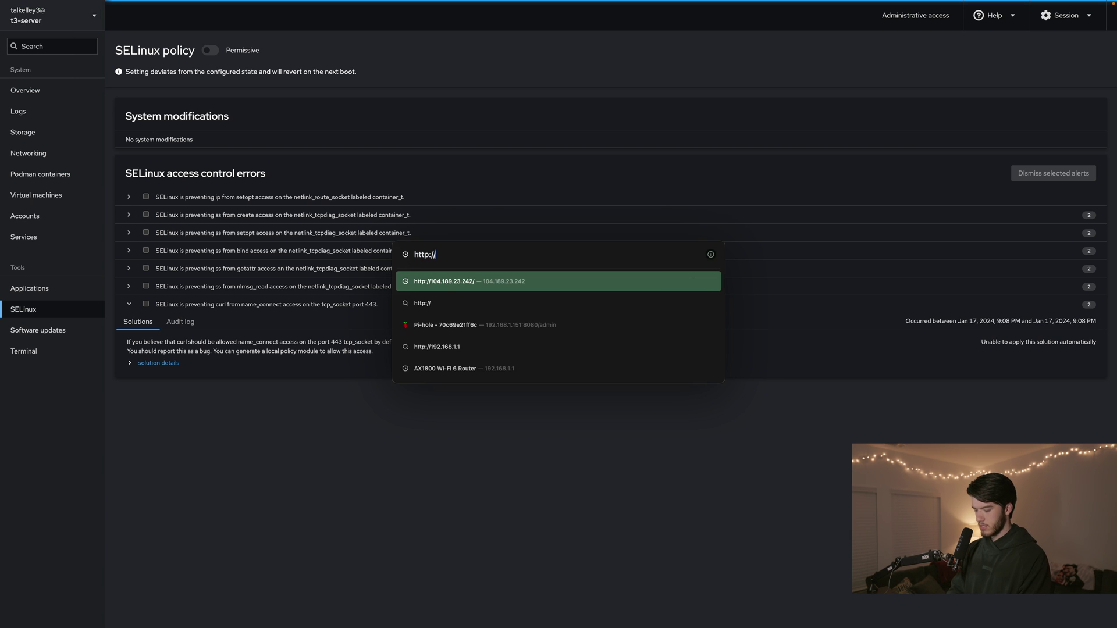
pyautogui.write('192.168.')
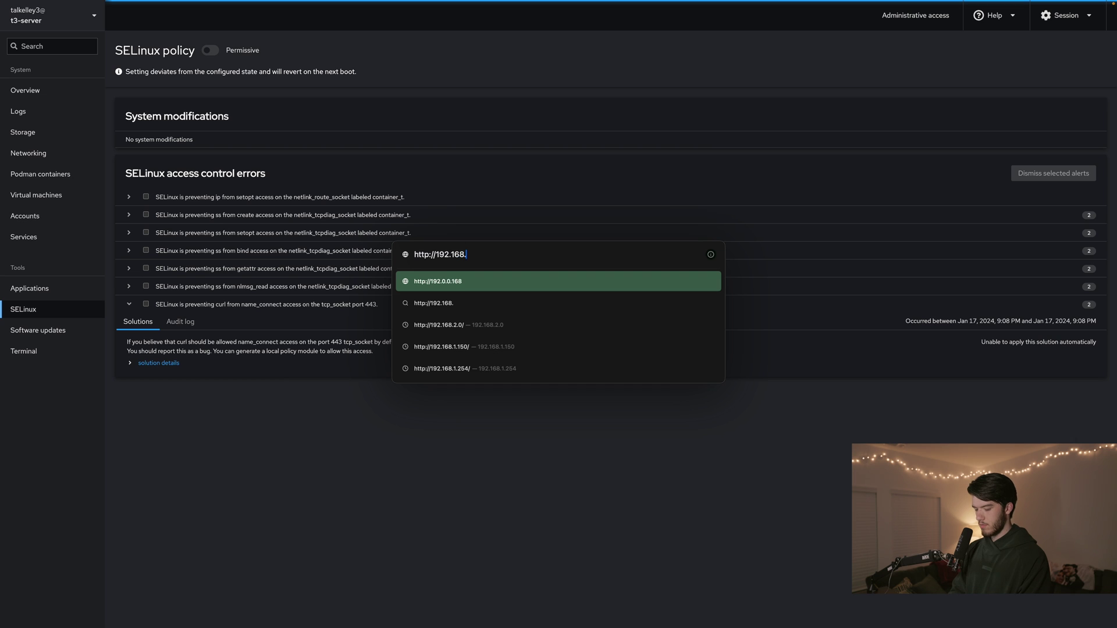
pyautogui.write('1.150:')
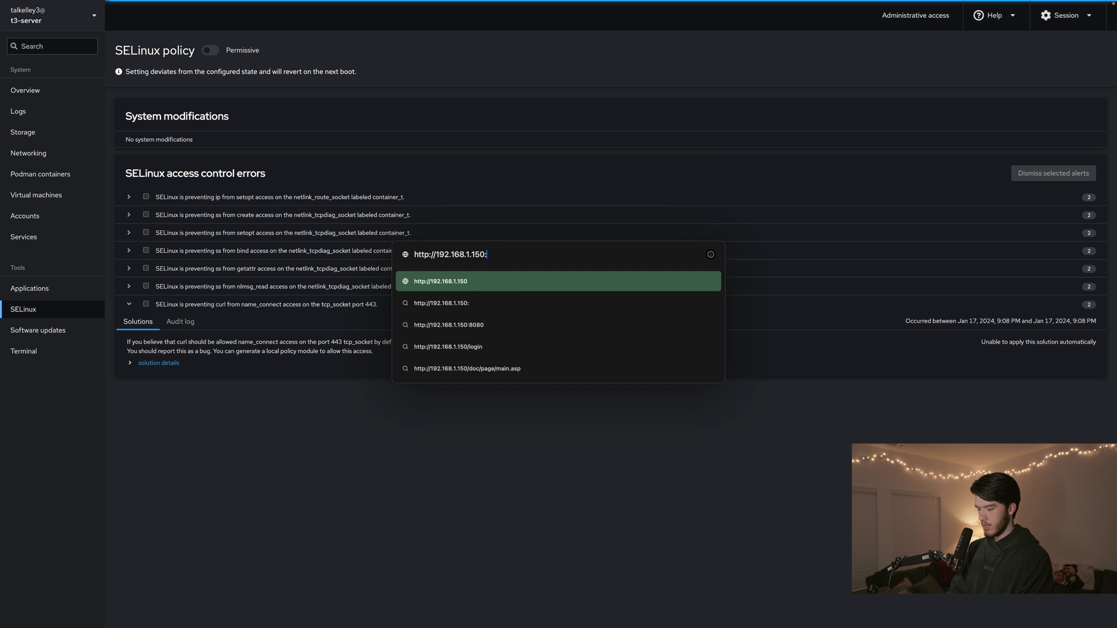
pyautogui.write('8080/admin')
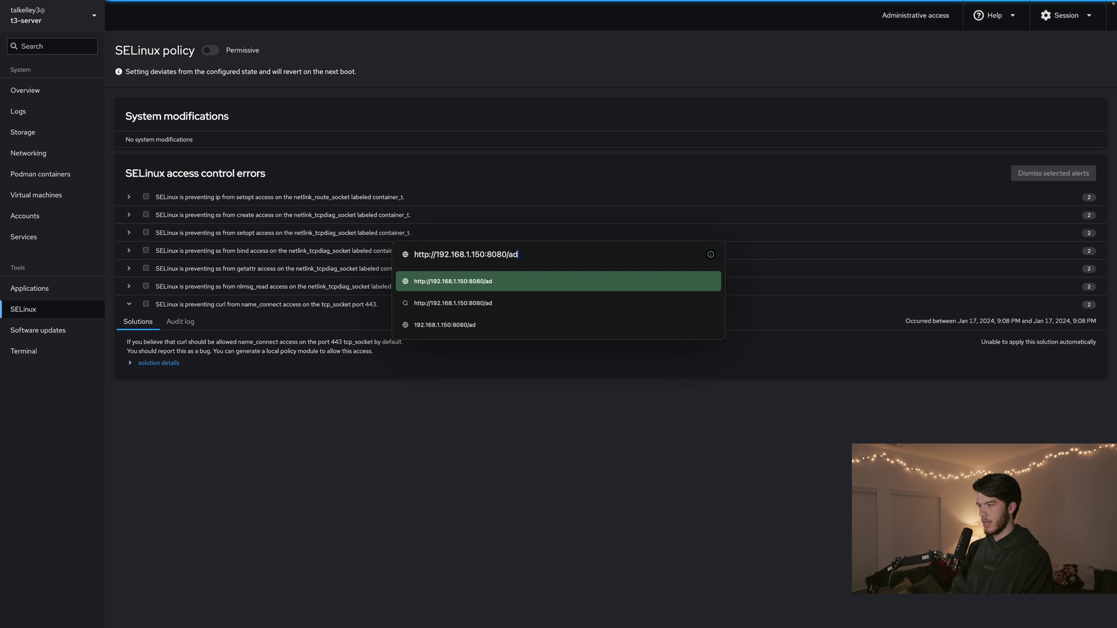
pyautogui.press('Return')
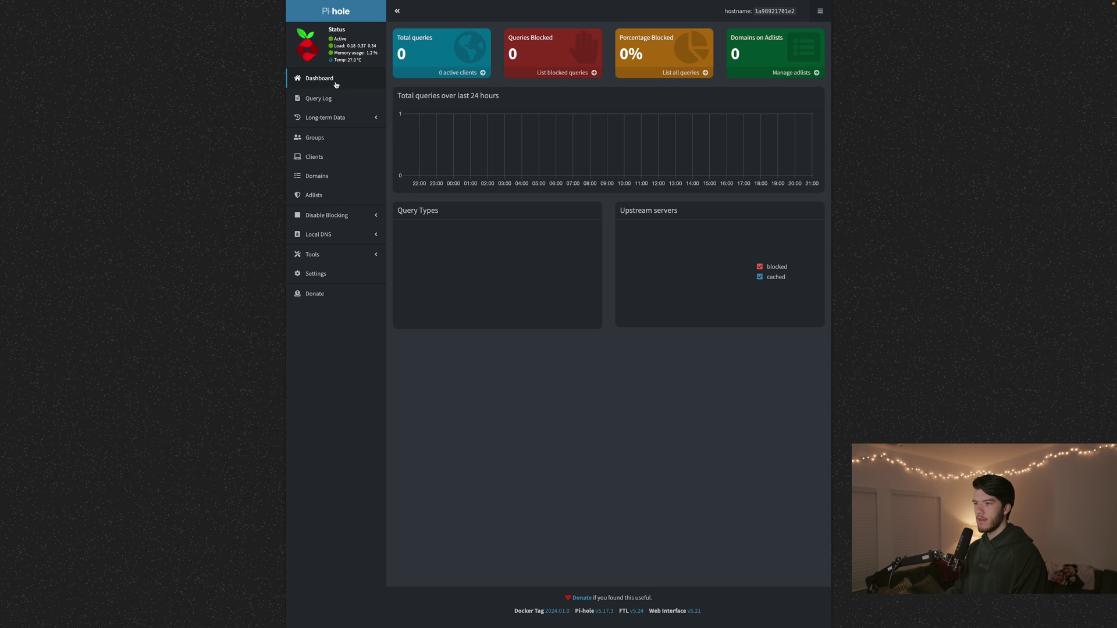
pyautogui.moveTo(604, 150)
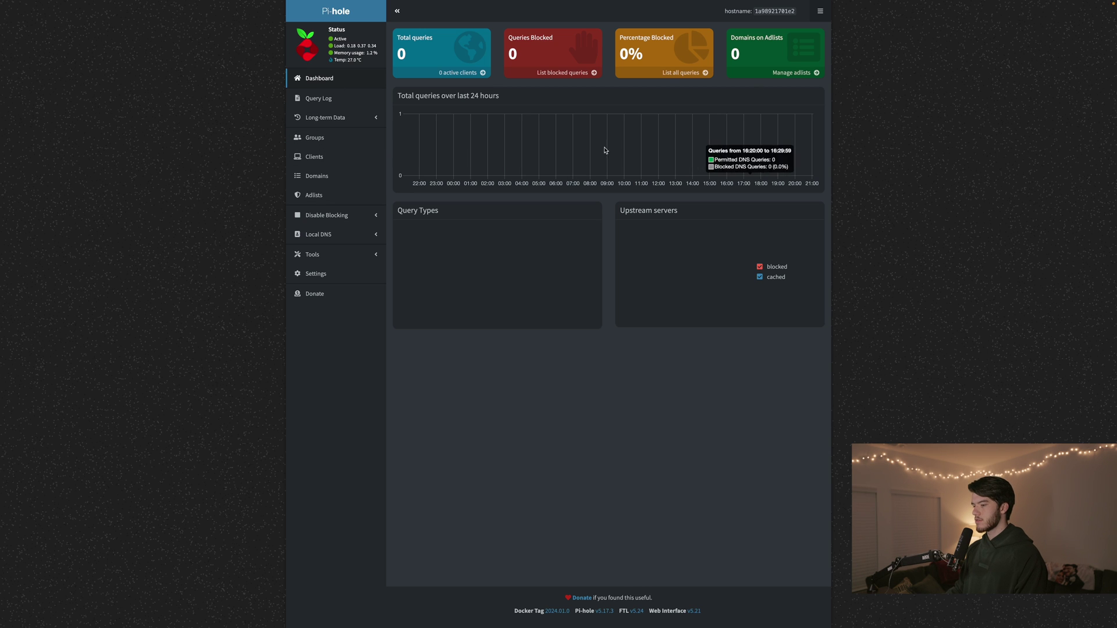
# - In Settings > Web interface save the Star Trek Picard LCARS theme, then try the default and midnight themes
pyautogui.click(321, 274)
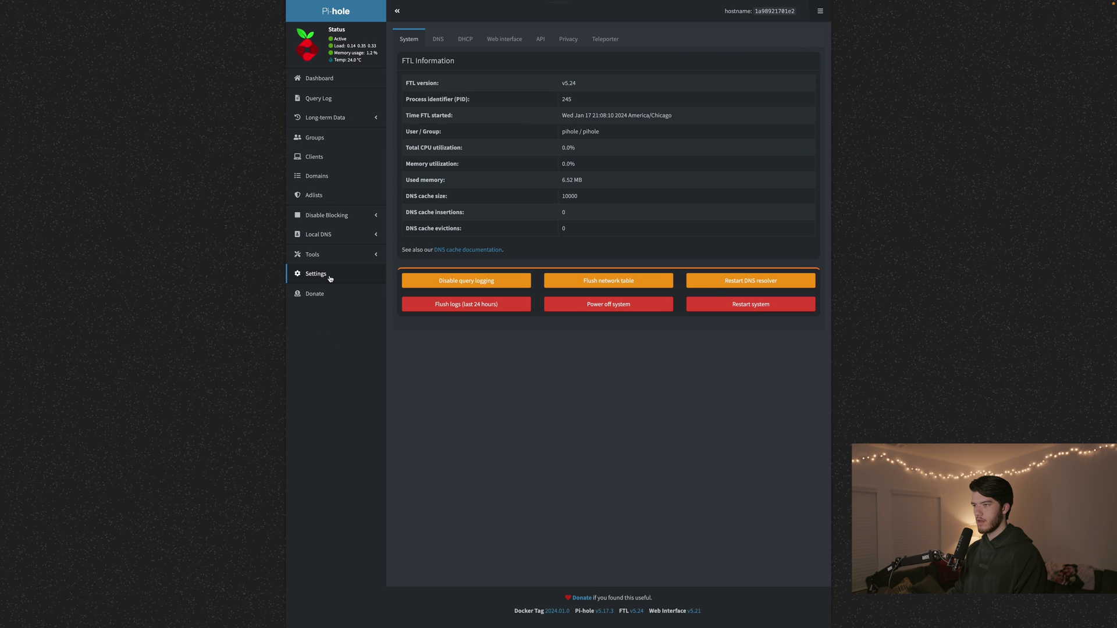
pyautogui.click(504, 38)
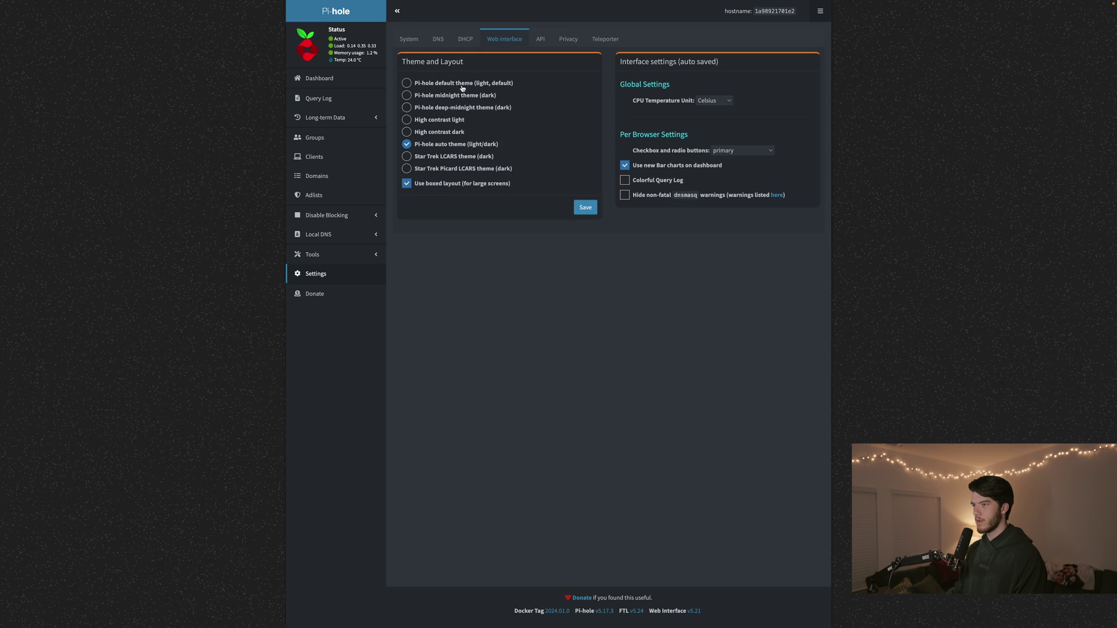
pyautogui.click(406, 169)
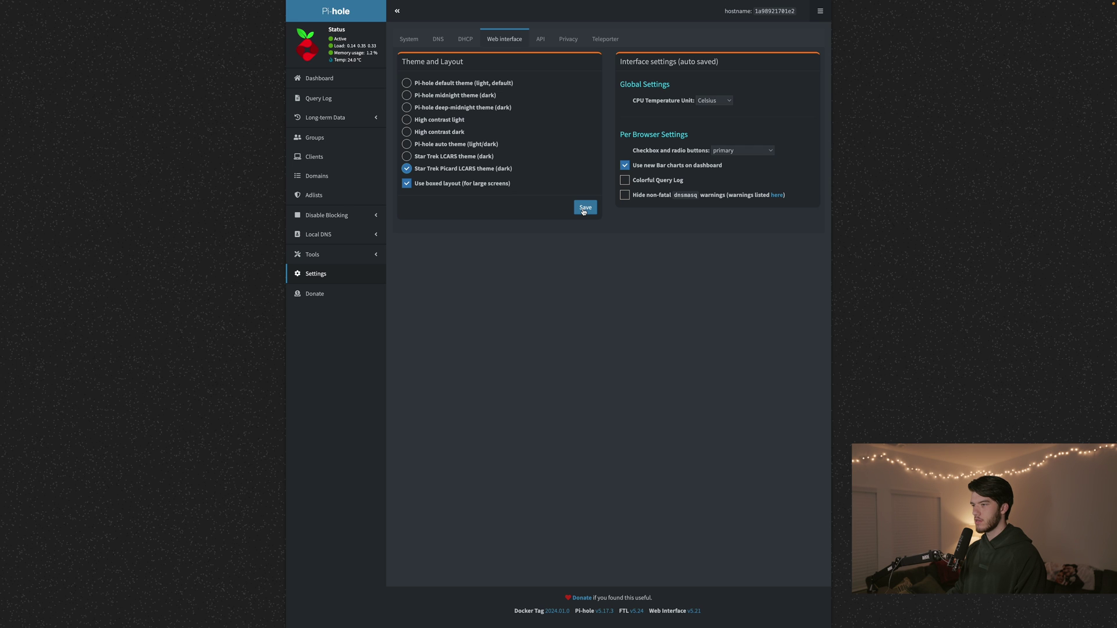
pyautogui.click(584, 209)
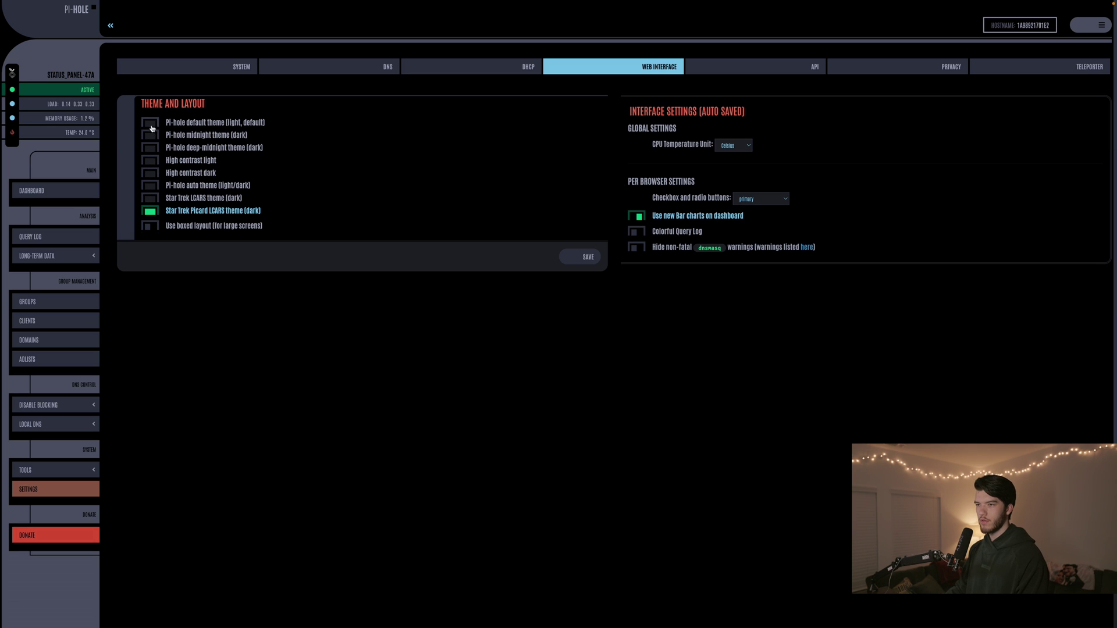
pyautogui.click(150, 123)
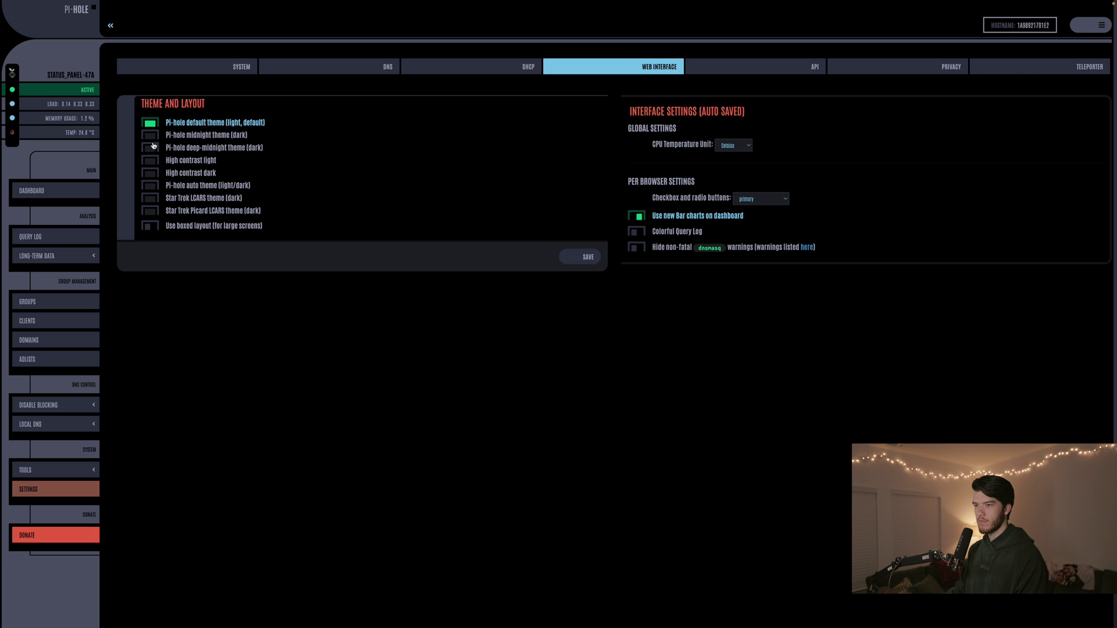
pyautogui.click(150, 147)
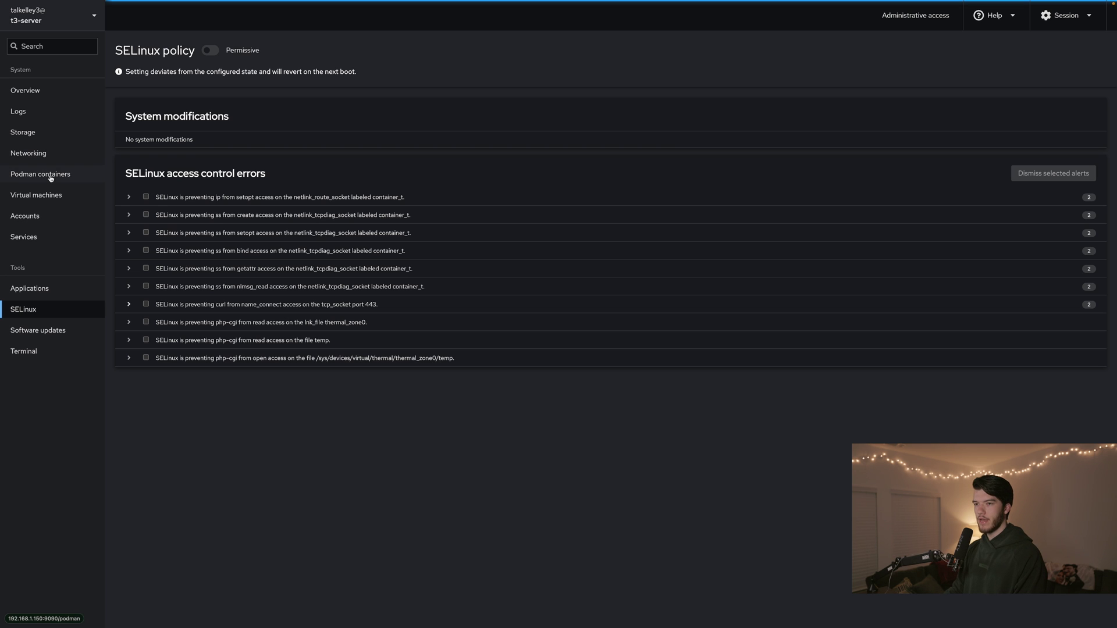
# - Open the Cockpit terminal, clear it and change into ~/podman/unbound
pyautogui.click(23, 351)
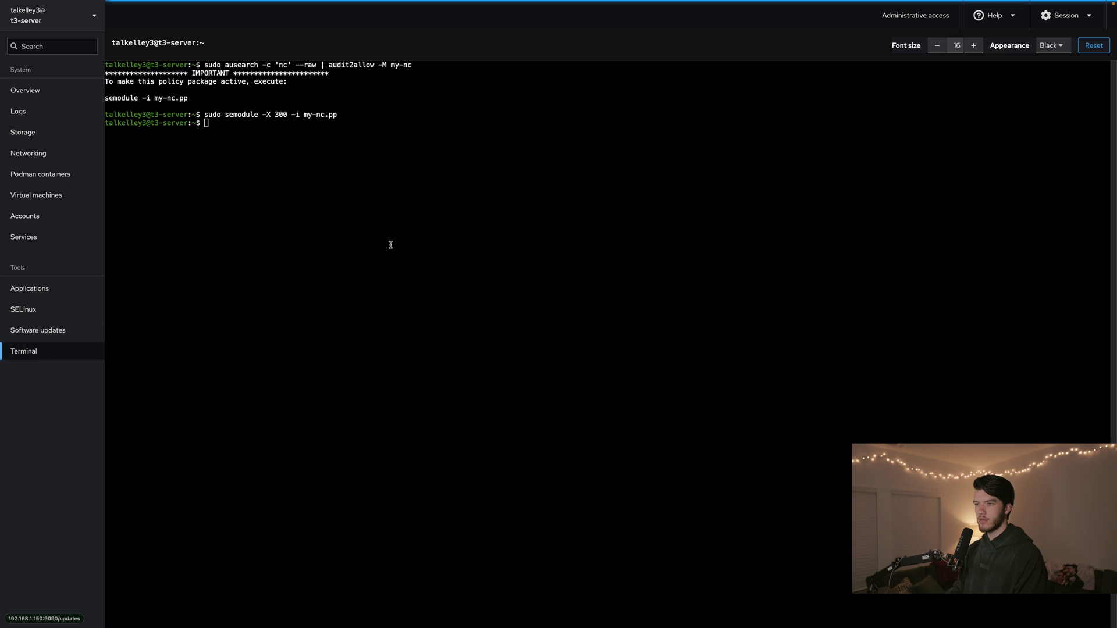
pyautogui.write('clear')
pyautogui.press('Return')
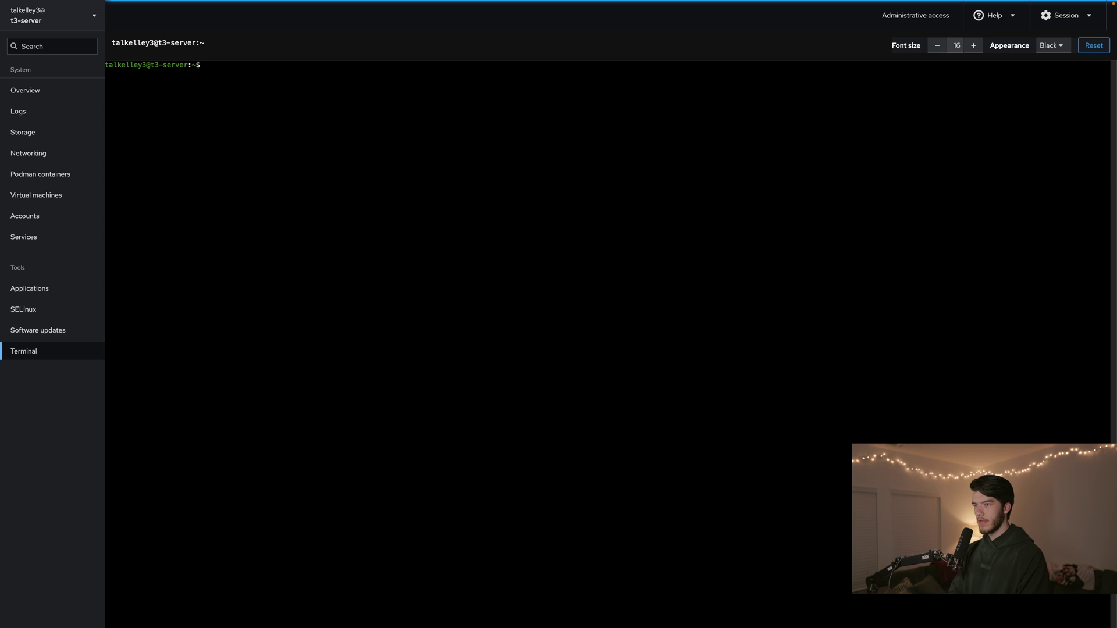
pyautogui.write('d ~/')
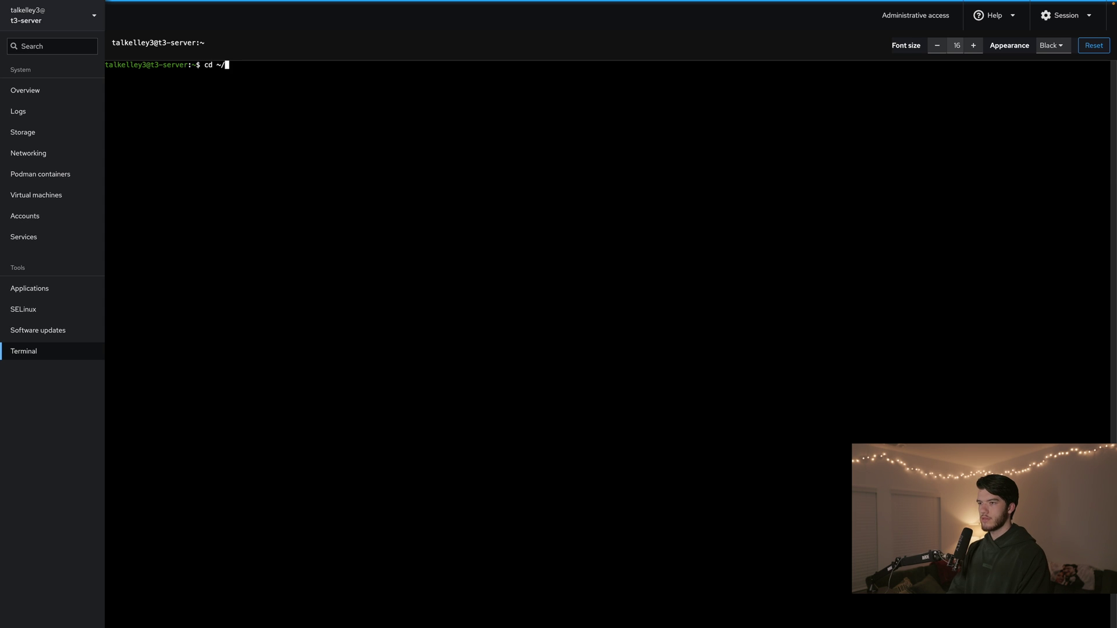
pyautogui.write('podman/unbound/')
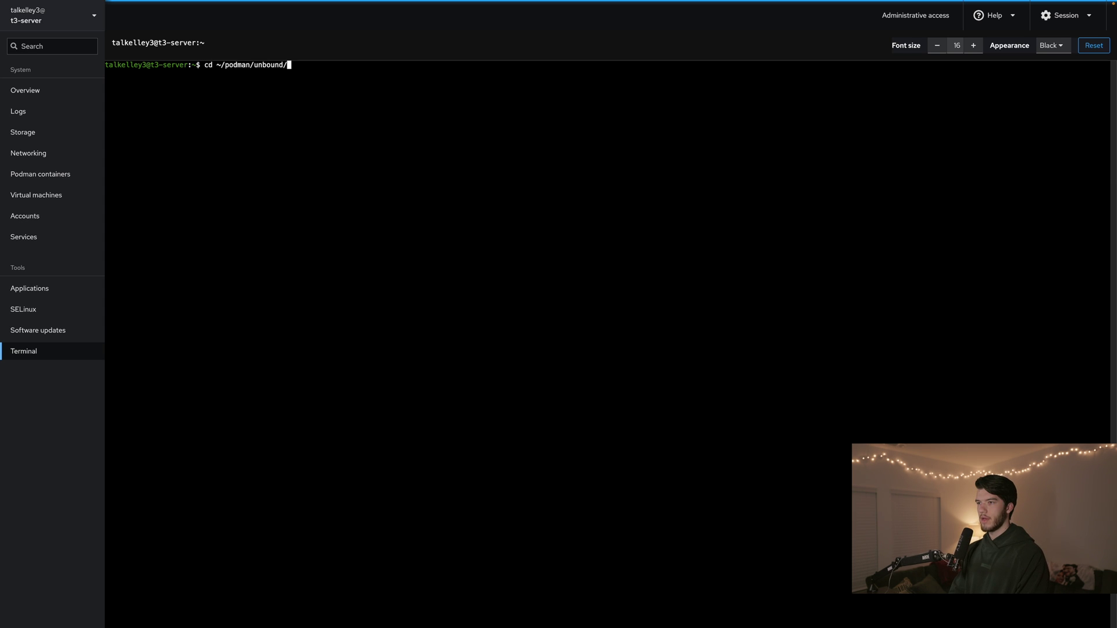
pyautogui.press('Return')
pyautogui.write('clear')
pyautogui.press('Return')
pyautogui.write('nvim')
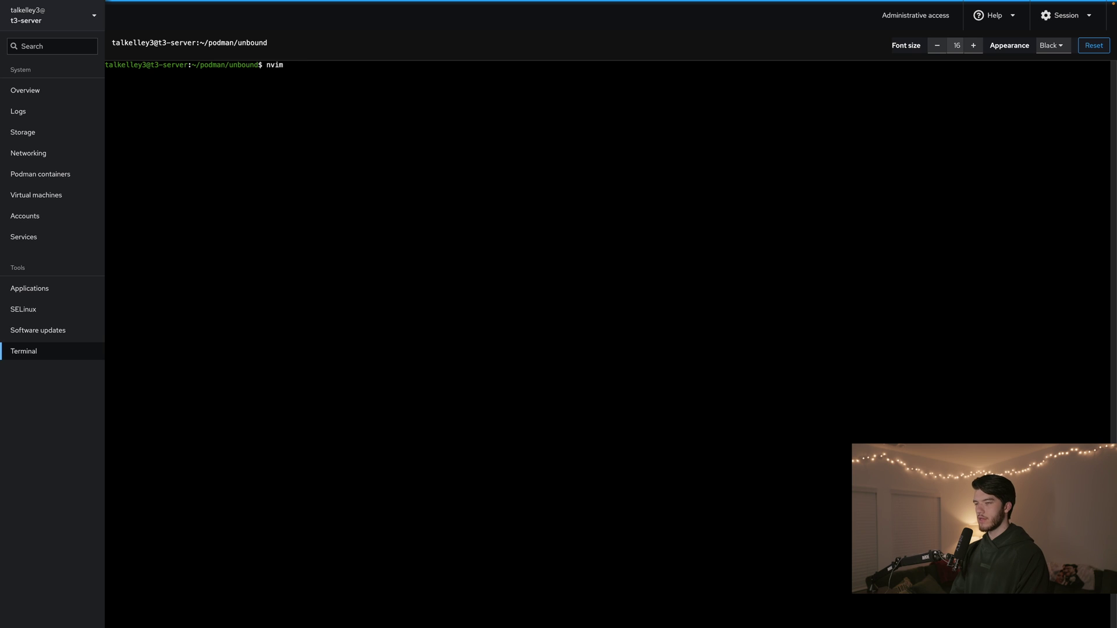
pyautogui.write('./un')
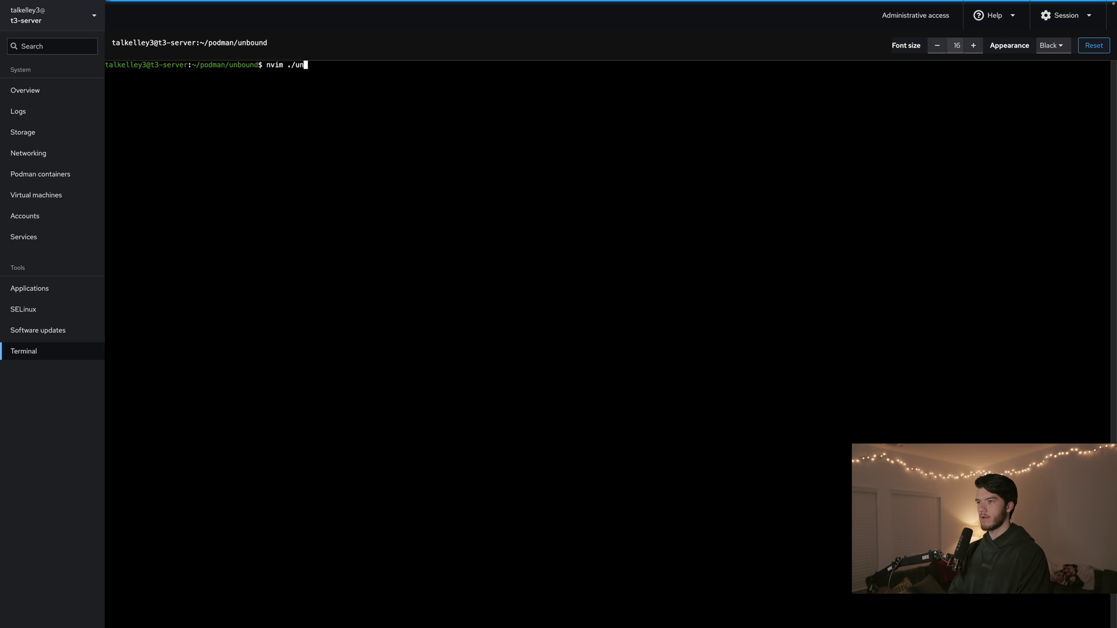
pyautogui.write('bound.conf')
# - Open unbound.conf in nvim and paste the unbound server configuration block in insert mode
pyautogui.press('Return')
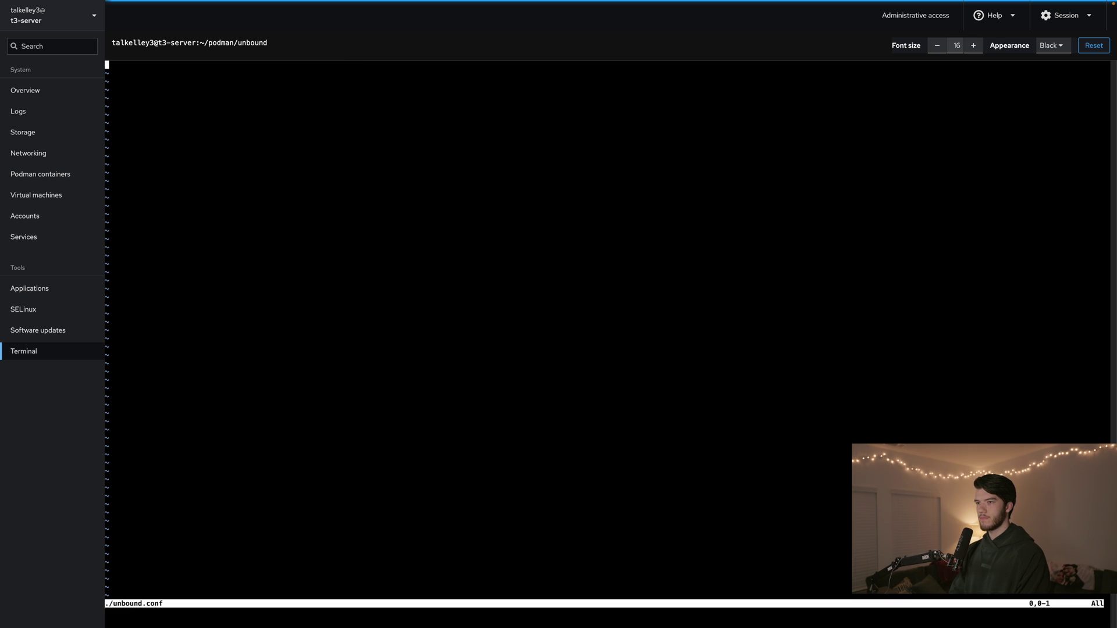
pyautogui.press('i')
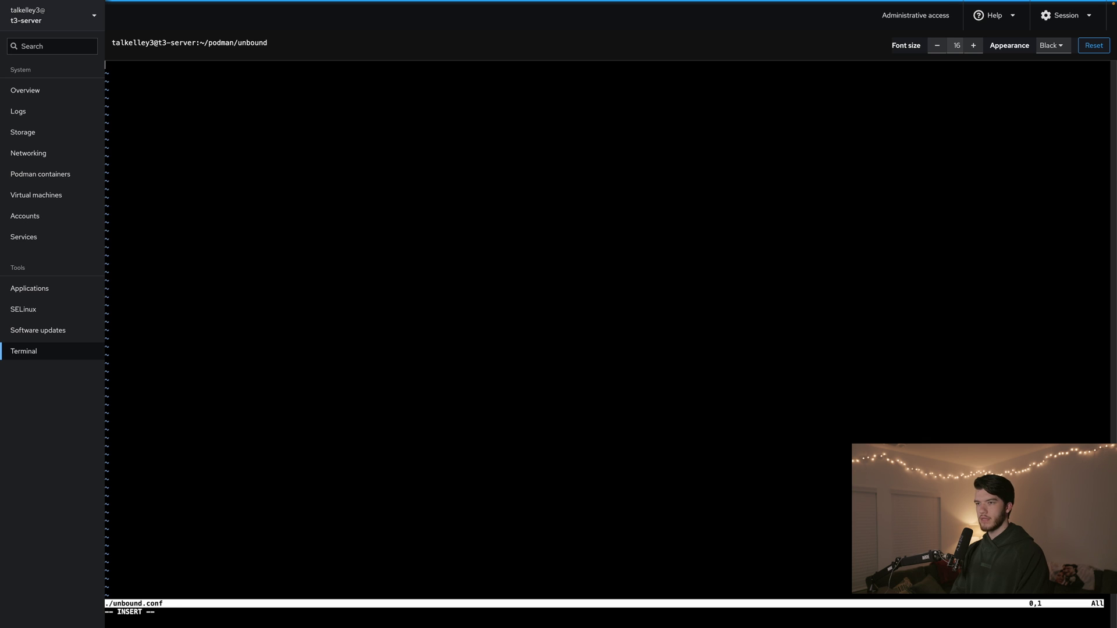
pyautogui.write('server:     # If no logfile is specified, syslog is used     # logfile: "/var/log/unbound/unbound.log"     verbosity: 0     interface: 0.0.0.0     port: 53     do-ip4: yes     do-udp: yes     do-tcp: yes     do-ip6: no     prefer-ip6: no     # Trust glue only if it is within the server\'s authority     harden-glue: yes     # Require DNSSEC data for trust-anchored zones, if such data is absent, the zone becomes BOGUS     harden-dnssec-stripped: yes     use-caps-for-id: no     # Reduce EDNS reassembly buffer size.     edns-buffer-size: 1232     #Performance settings     prefetch: yes     num-threads: 1     so-rcvbuf: 5m     access-control: 10.0.0.0/8 allow     access-control: 192.168.0.0/16 allow     access-control: 172.16.0.0/12 allow     # Ensure privacy of local IP ranges     private-address: 192.168.0.0/16     private-address: 169.254.0.0/16     private-address: 172.16.0.0/12     private-address: 10.0.0.0/8     private-address: fd00::/8     private-address: fe80::/10')
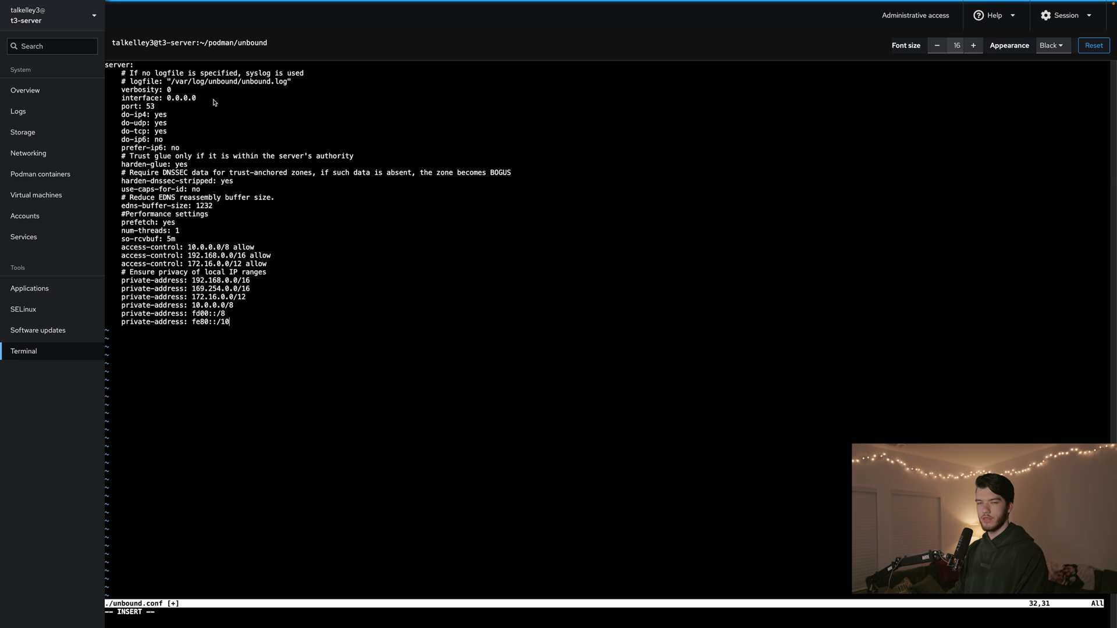
# - Review the port, do-udp, do-ip6 lines and the 10.0.0.0/8, 172.16.0.0/12 access-control and private-address entries
pyautogui.click(153, 107)
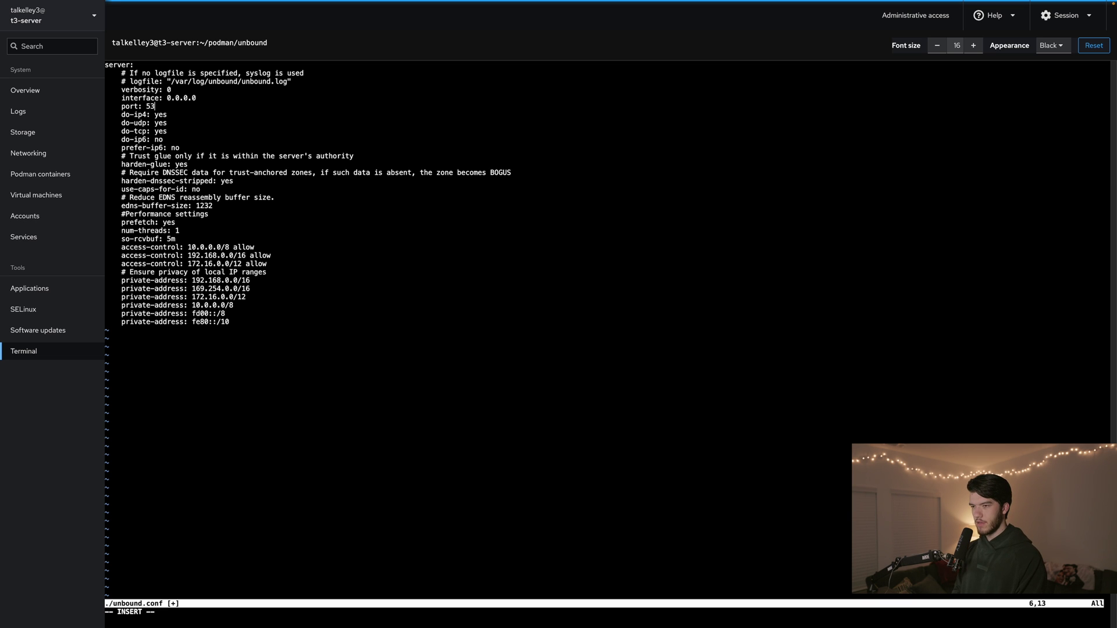
pyautogui.write('53')
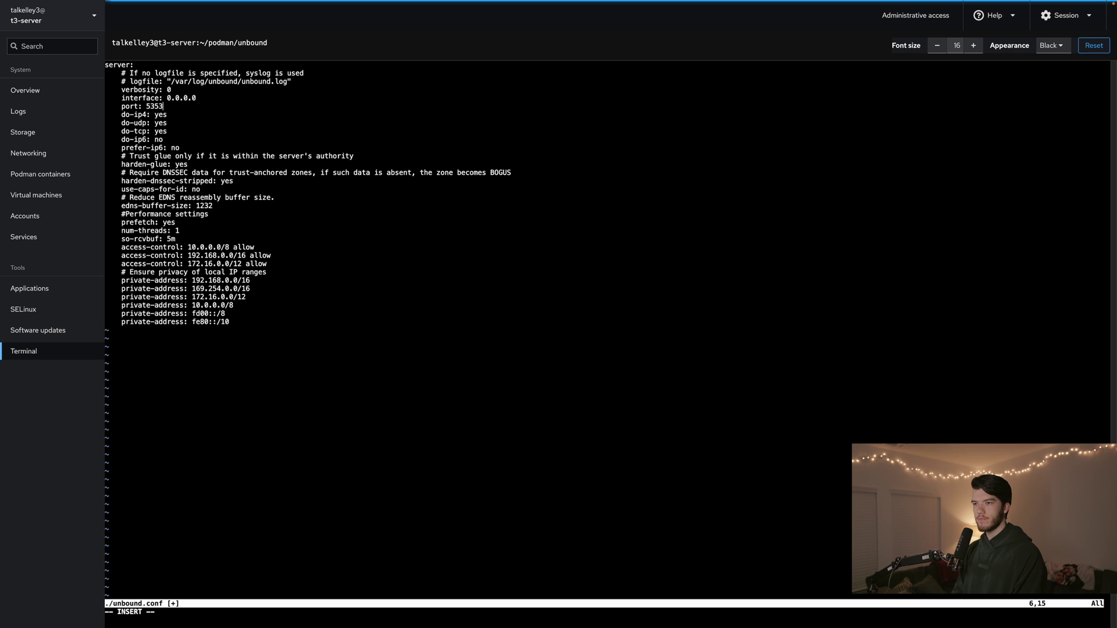
pyautogui.press('Down')
pyautogui.press('Down')
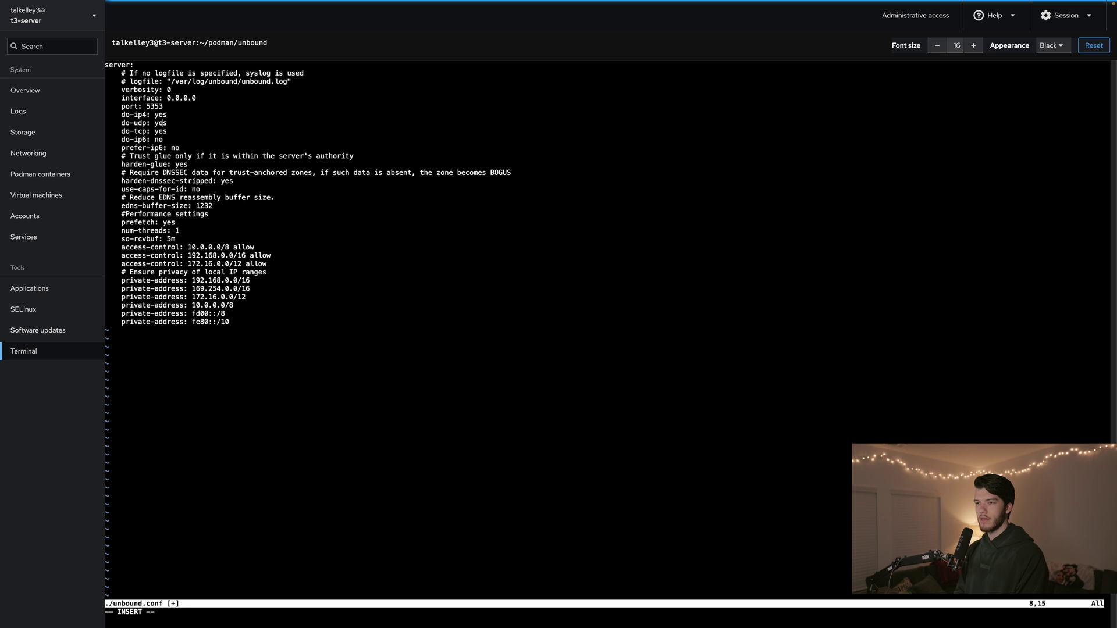
pyautogui.press('Down')
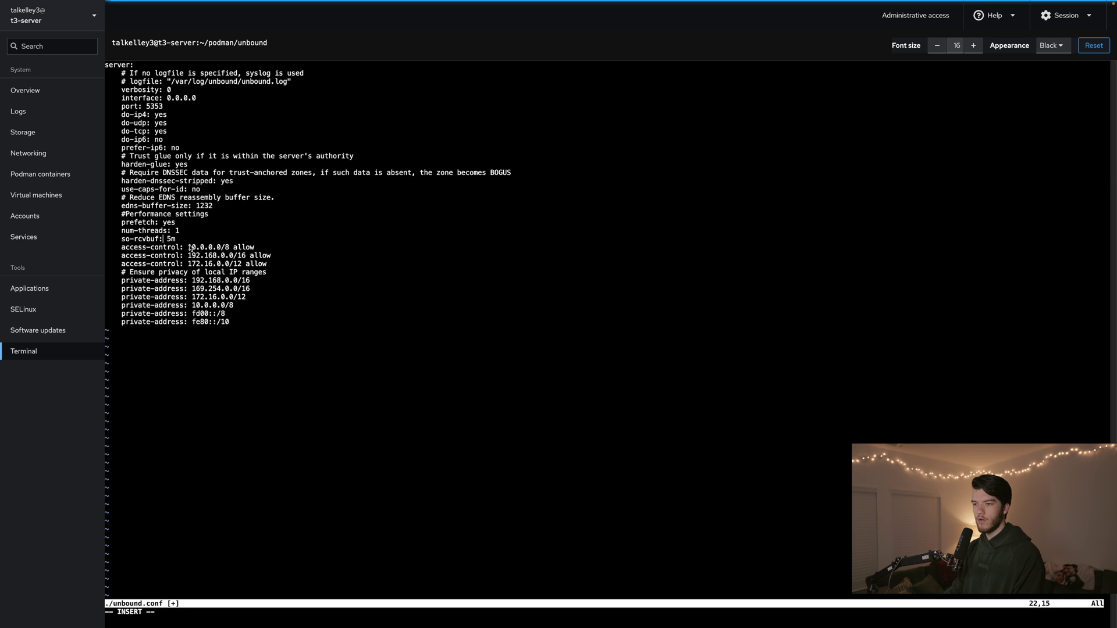
pyautogui.moveTo(189, 247)
pyautogui.mouseDown()
pyautogui.moveTo(223, 247)
pyautogui.moveTo(230, 264)
pyautogui.mouseUp()
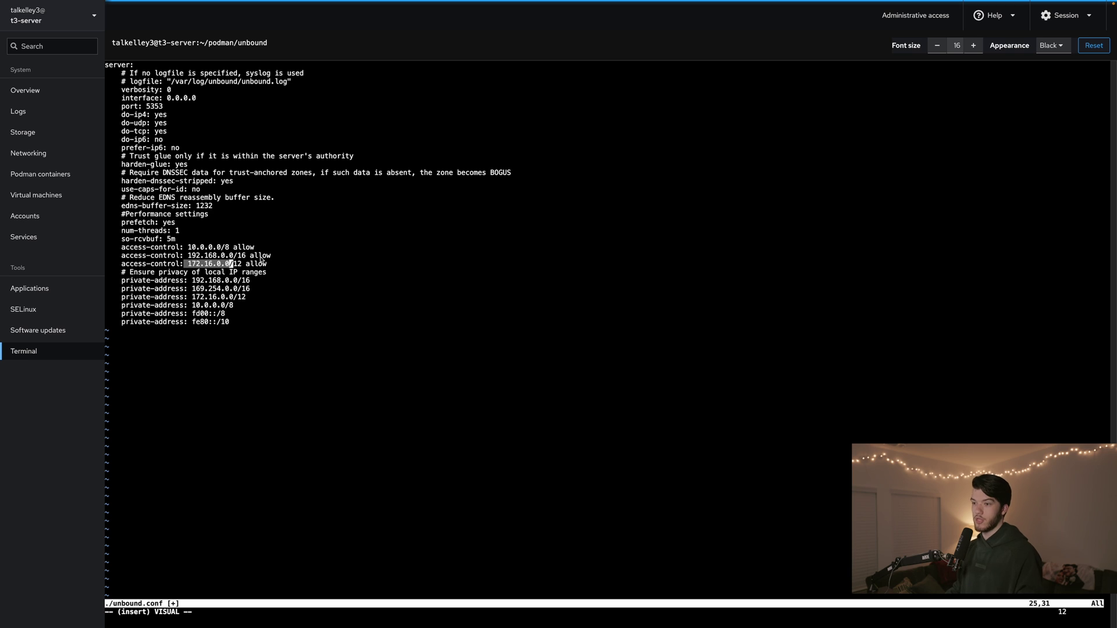
pyautogui.click(187, 264)
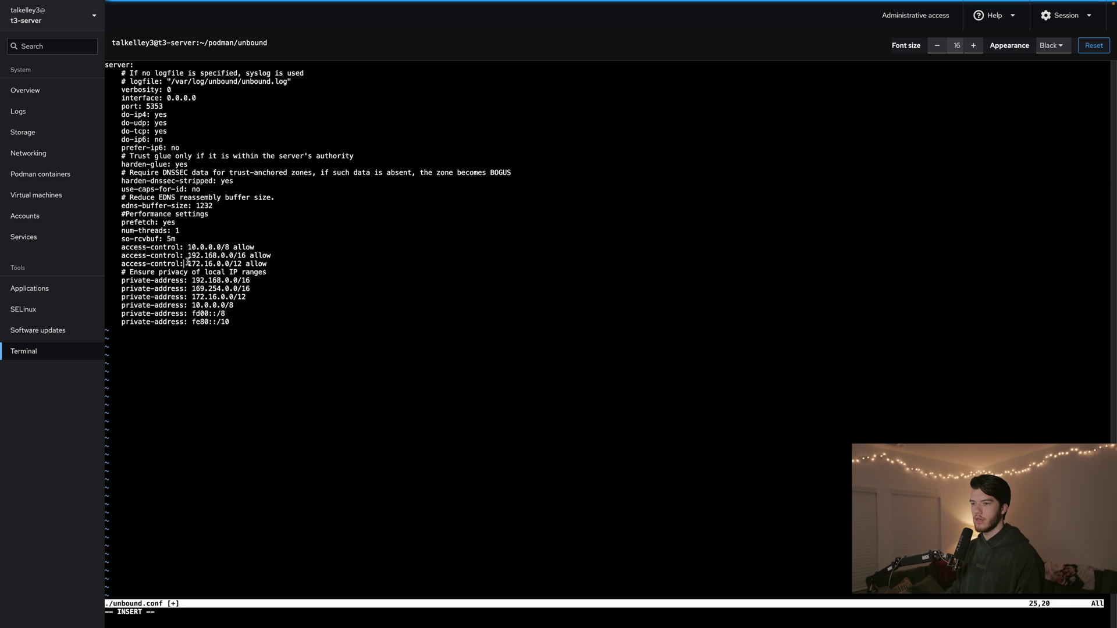
pyautogui.moveTo(187, 264); pyautogui.dragTo(264, 263)
pyautogui.click(266, 262)
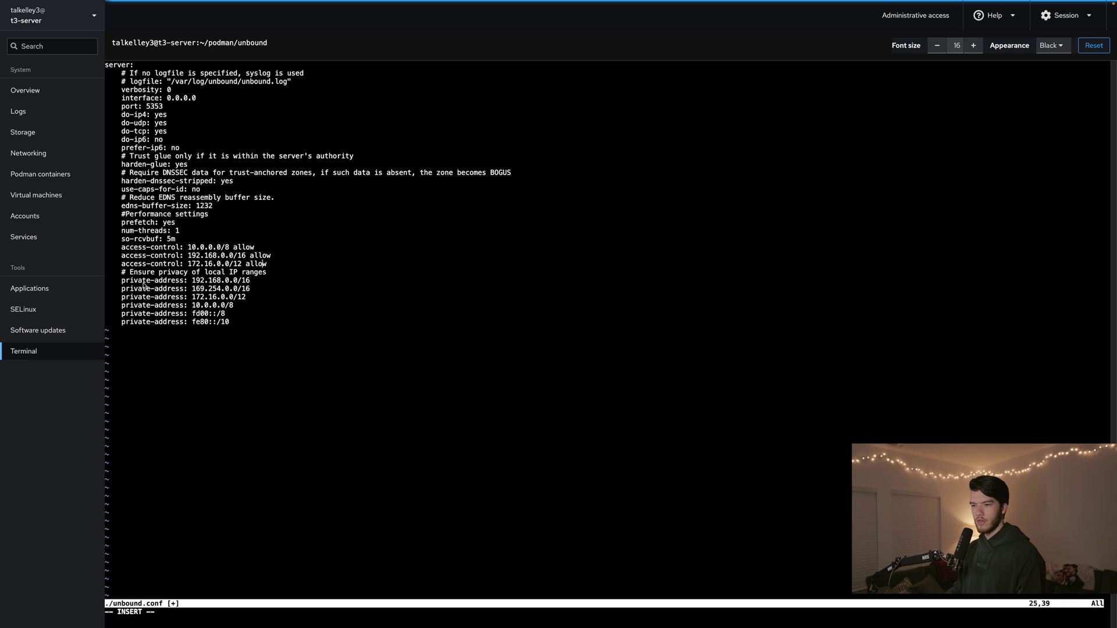
pyautogui.moveTo(193, 297)
pyautogui.mouseDown()
pyautogui.moveTo(244, 301)
pyautogui.moveTo(228, 296)
pyautogui.moveTo(255, 289)
pyautogui.mouseUp()
pyautogui.click(245, 297)
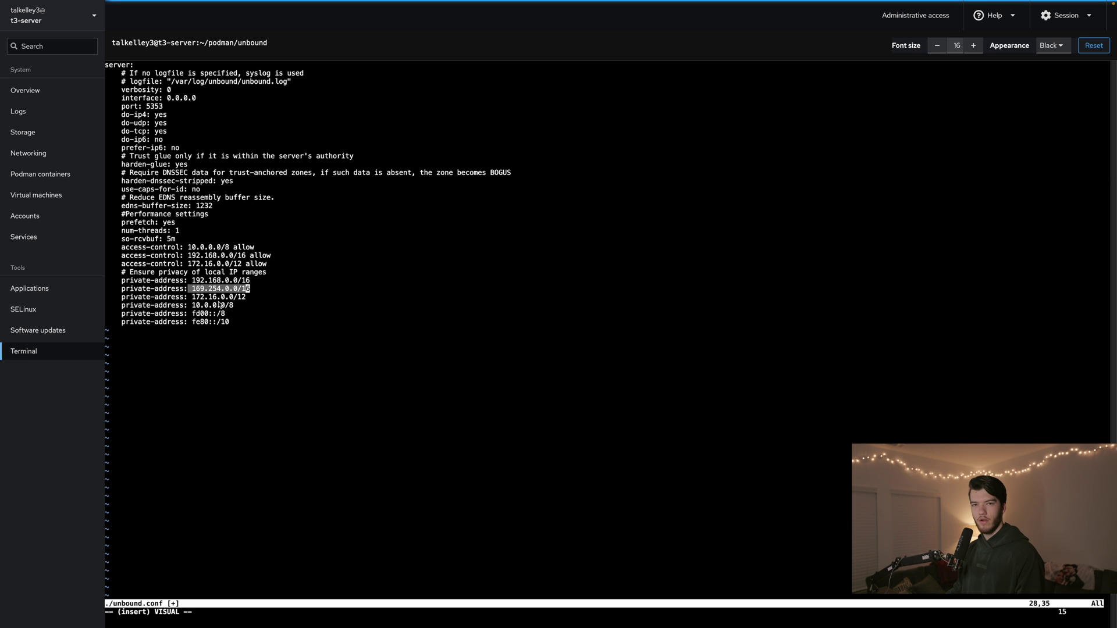
# - Leave insert mode and save unbound.conf with :wq, returning to the shell prompt
pyautogui.press('Escape')
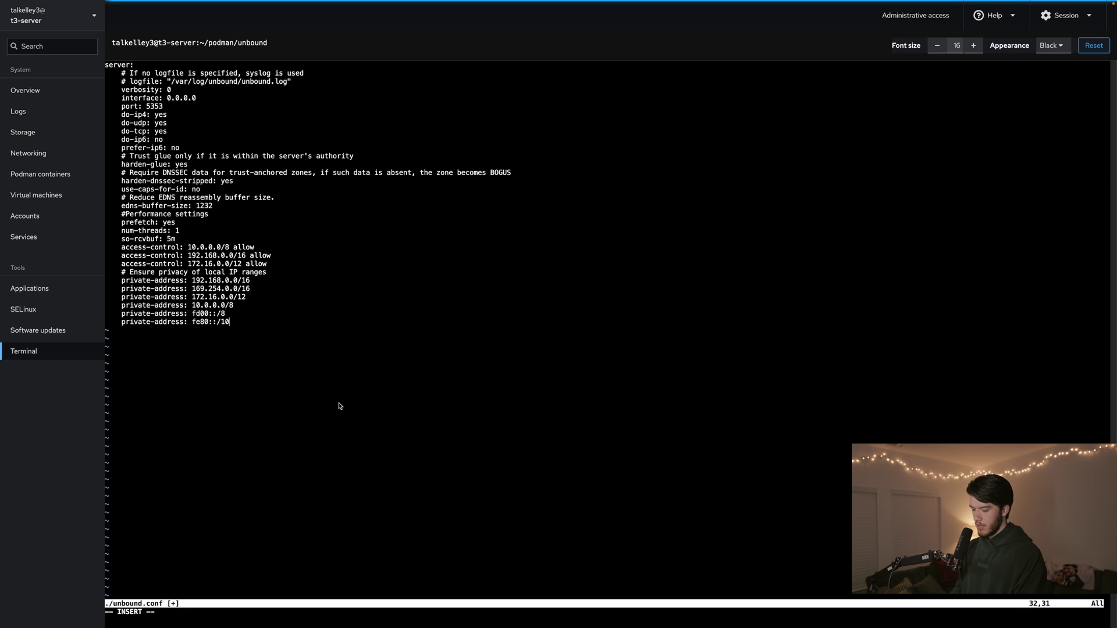
pyautogui.press('Escape')
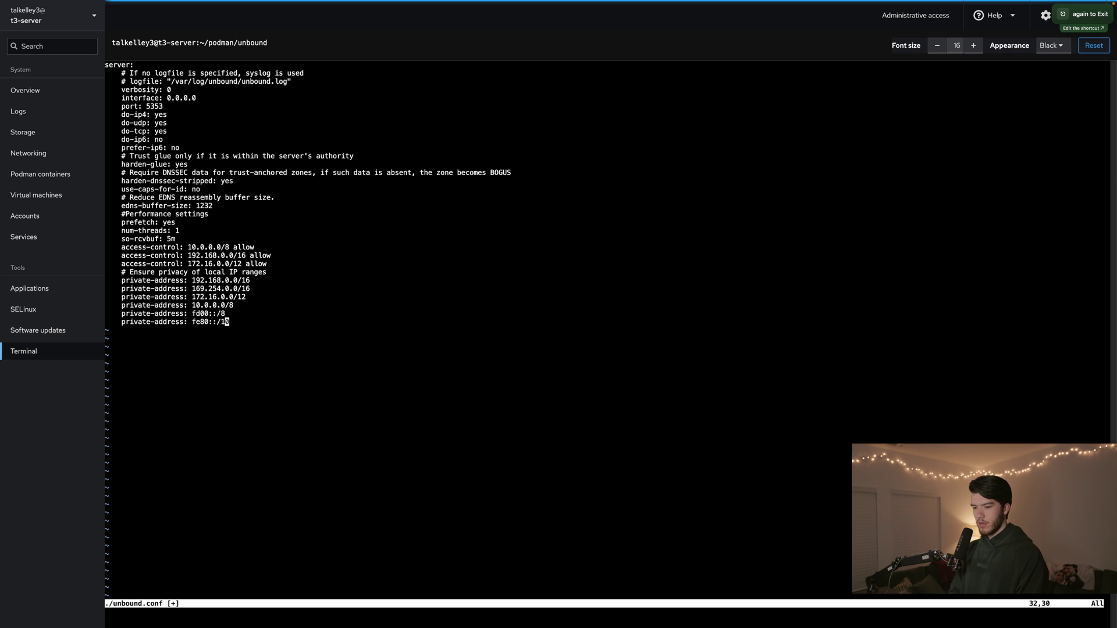
pyautogui.write(':wq')
pyautogui.press('Return')
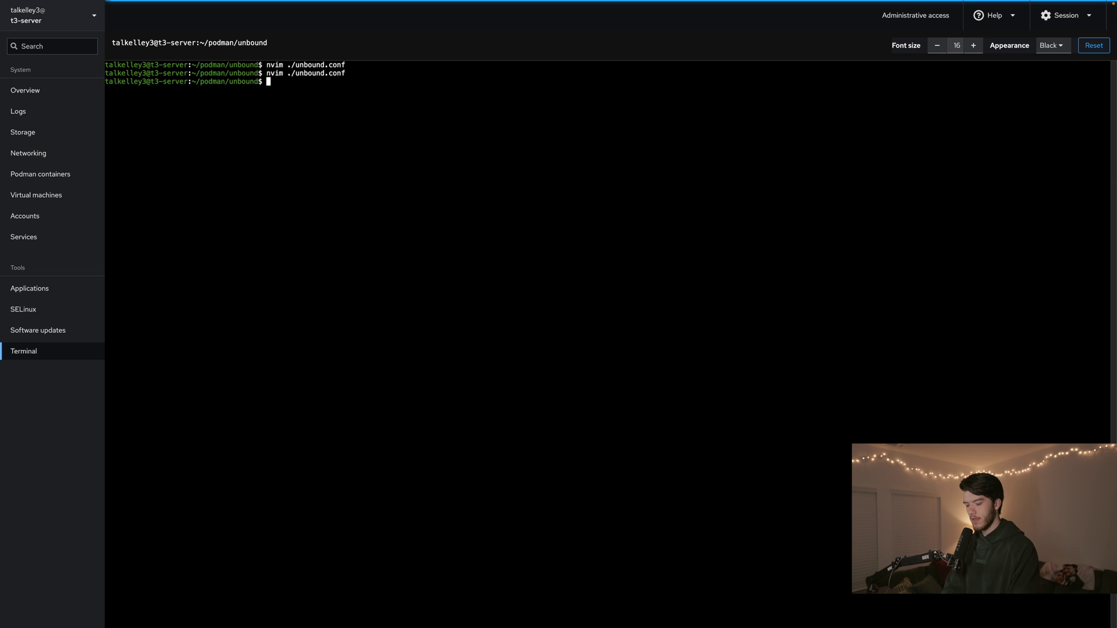
# - Go to the Podman containers page from the sidebar
pyautogui.click(53, 179)
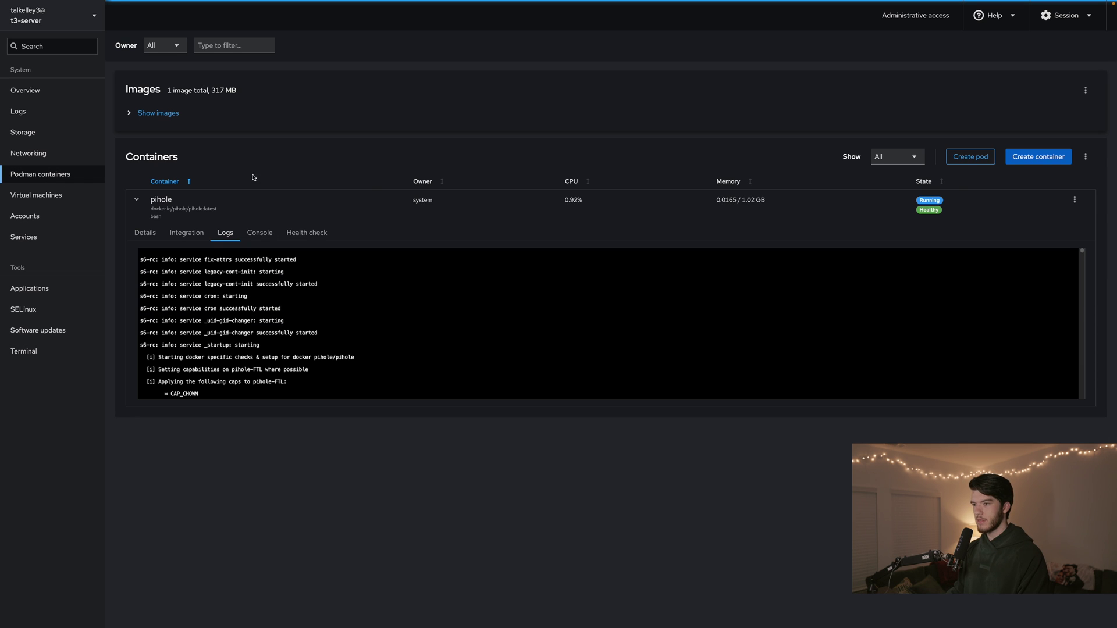
# - Create a container named unbound from docker.io/alpinelinux/unbound with command bash
pyautogui.click(1048, 159)
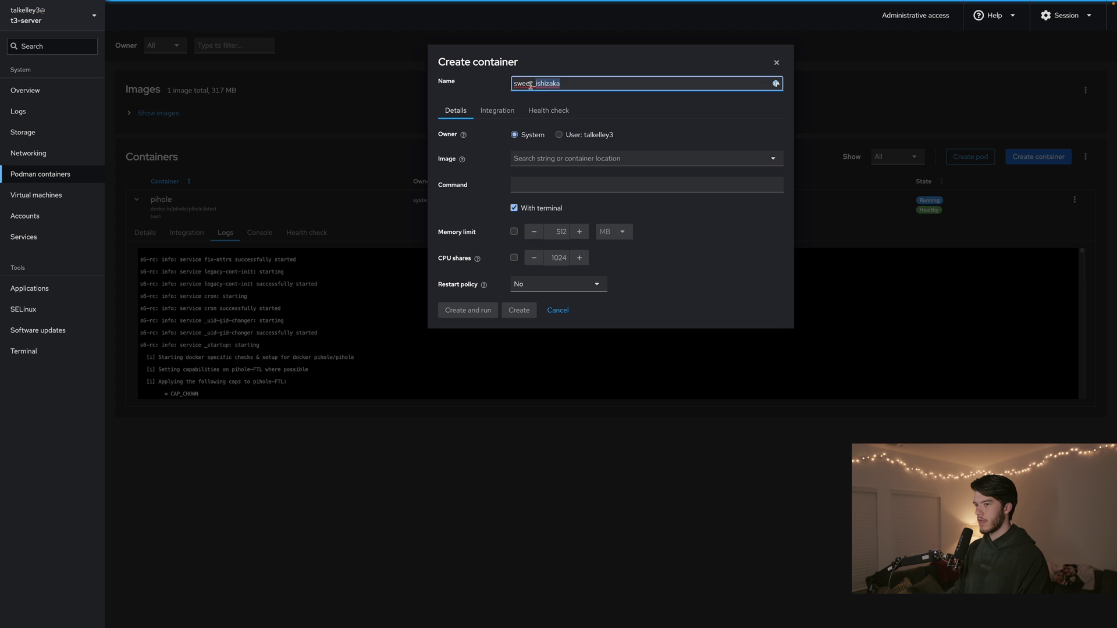
pyautogui.moveTo(573, 83); pyautogui.dragTo(502, 87)
pyautogui.write('unbound')
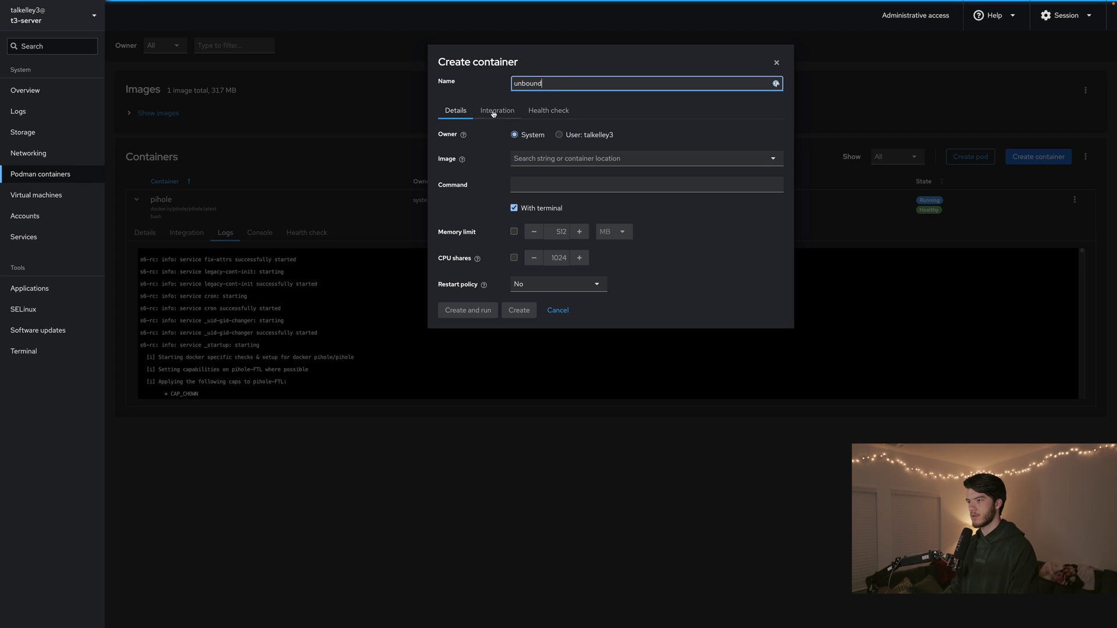
pyautogui.click(557, 158)
pyautogui.write('u')
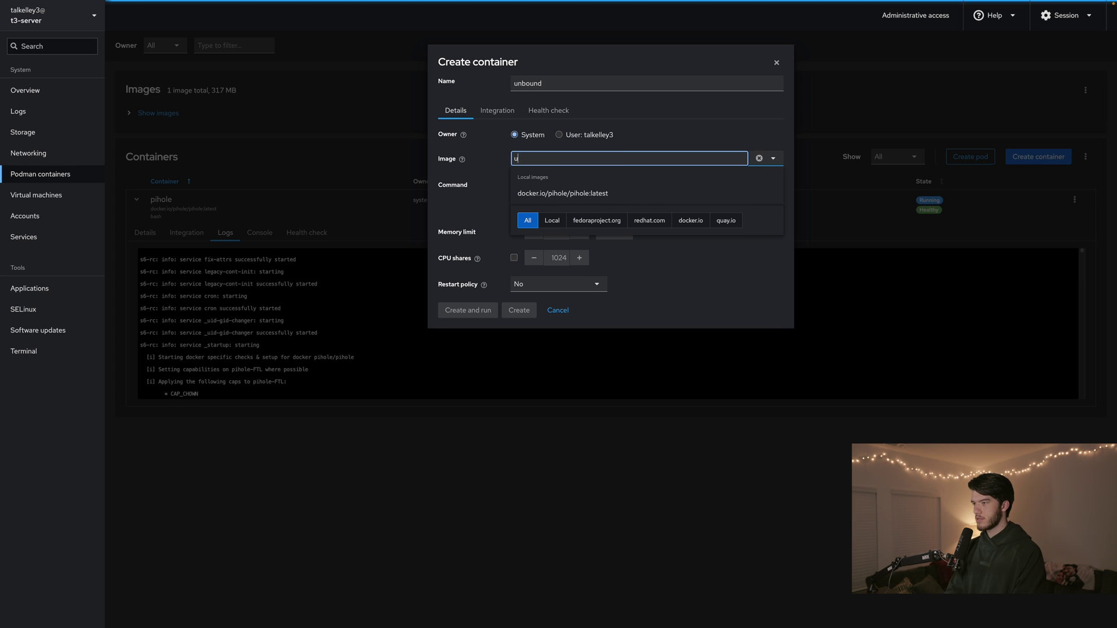
pyautogui.write('nbound')
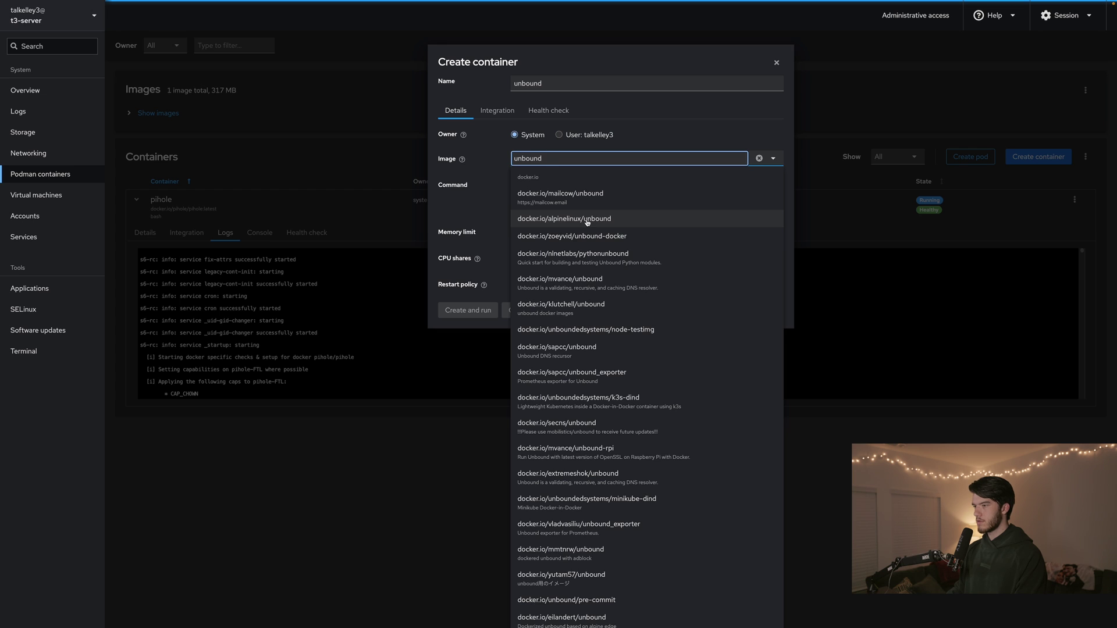
pyautogui.click(586, 219)
pyautogui.click(569, 185)
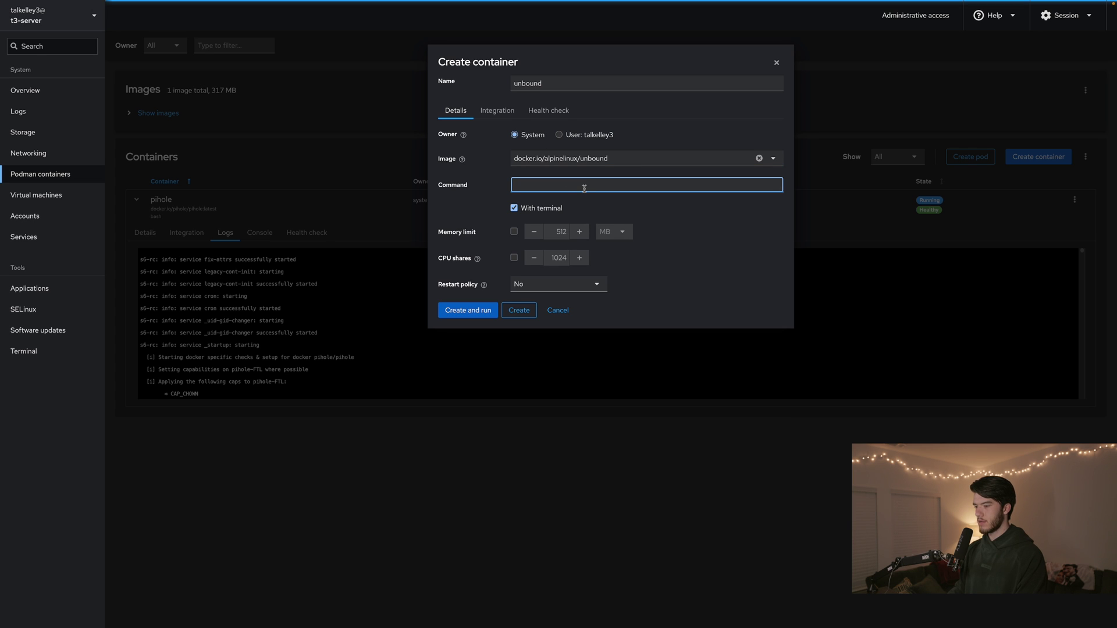
pyautogui.write('bash')
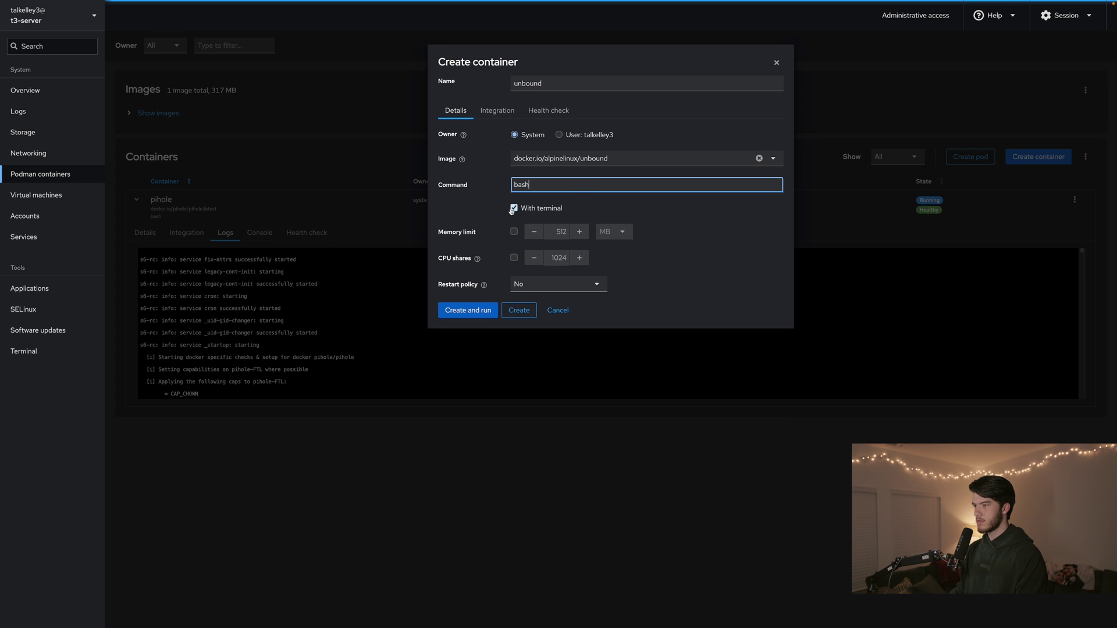
# - Keep the terminal on, enable a 512 MB memory limit and set restart policy to On failure
pyautogui.click(513, 208)
pyautogui.click(514, 207)
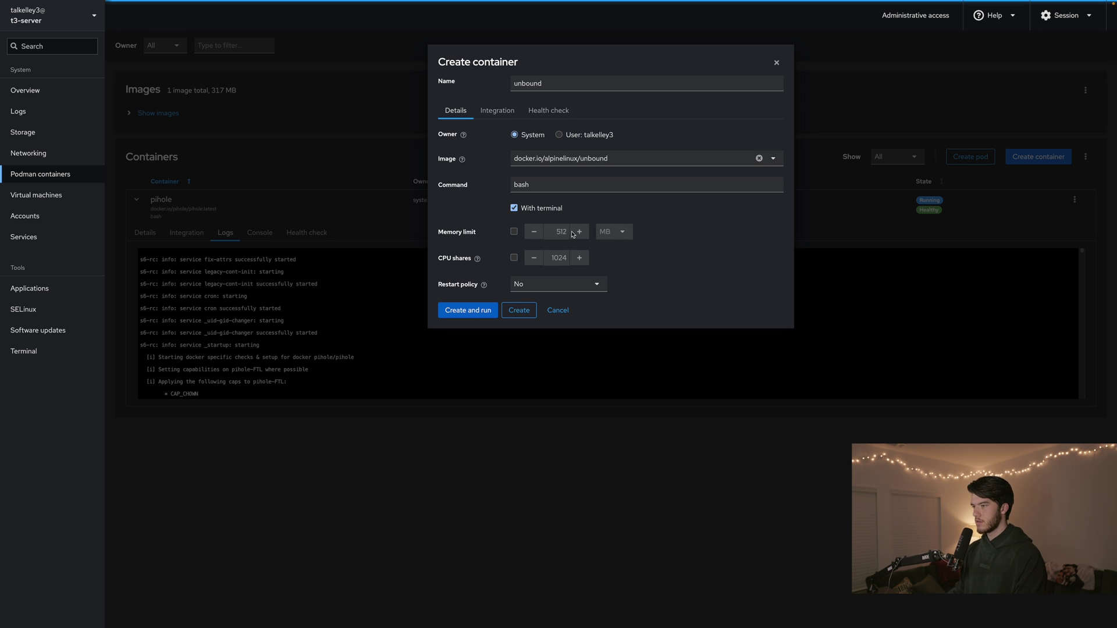
pyautogui.click(513, 232)
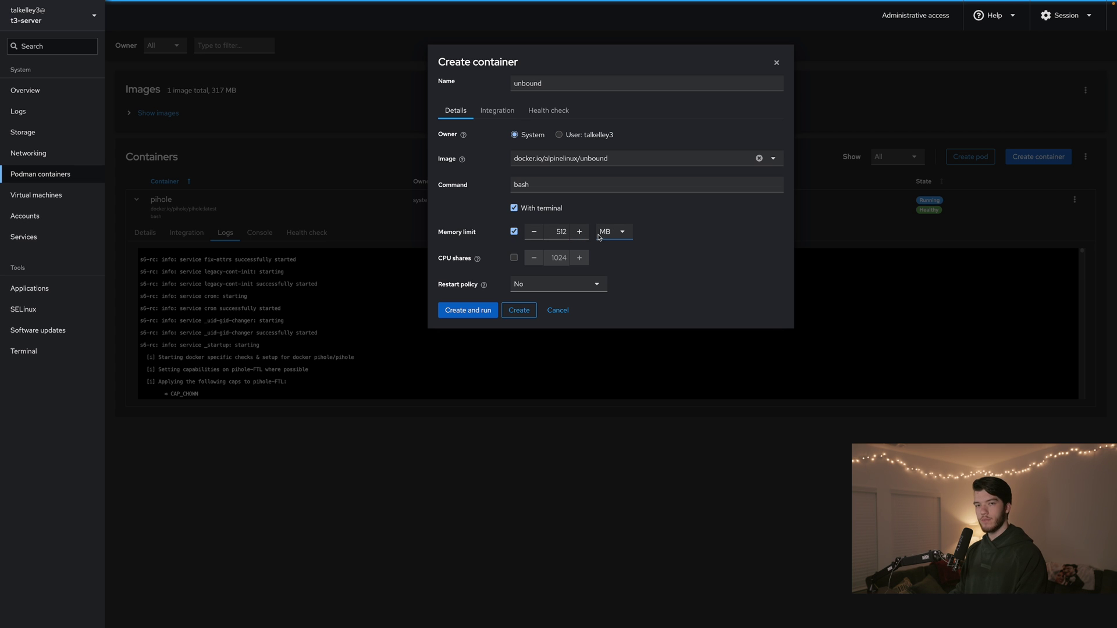
pyautogui.click(550, 284)
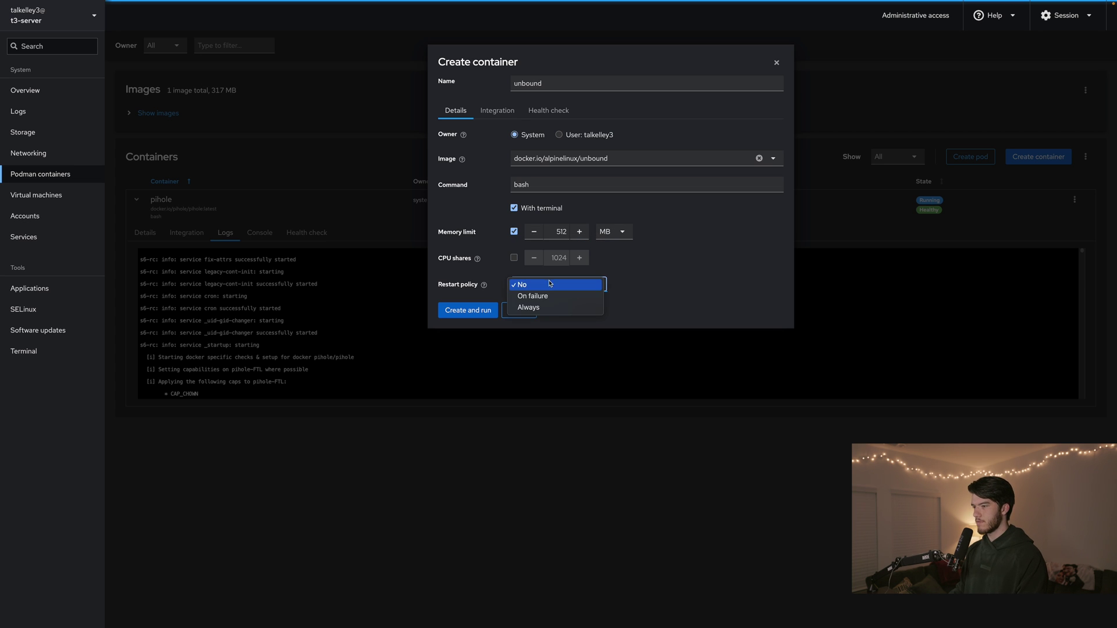
pyautogui.click(542, 298)
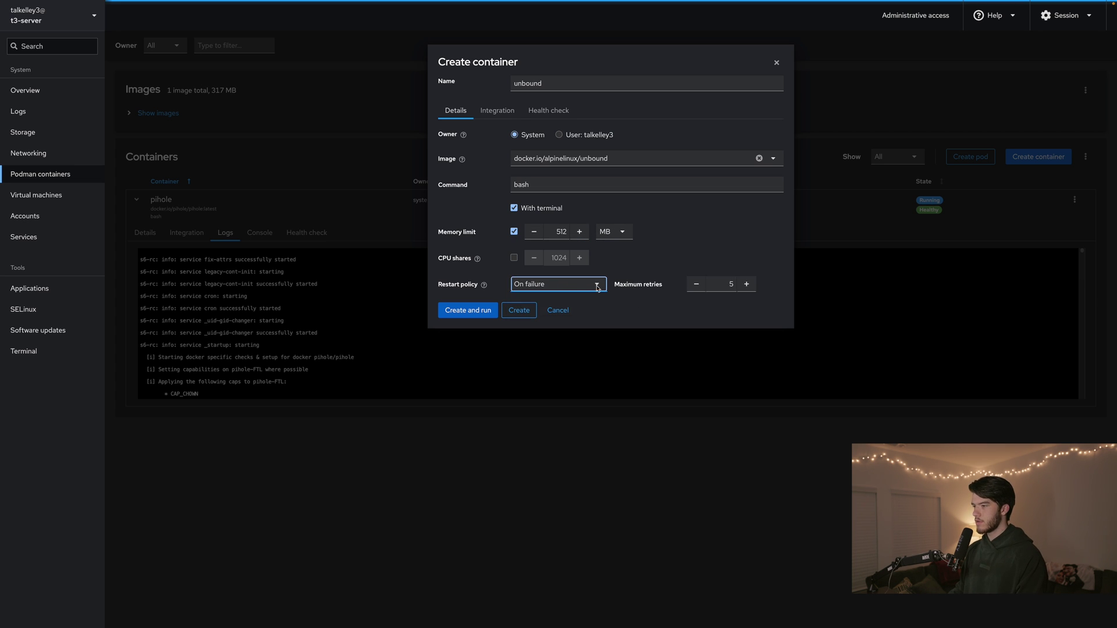
pyautogui.click(497, 110)
# - Add a port mapping on 192.168.1.150 with host and container port 5353 (TCP)
pyautogui.click(747, 142)
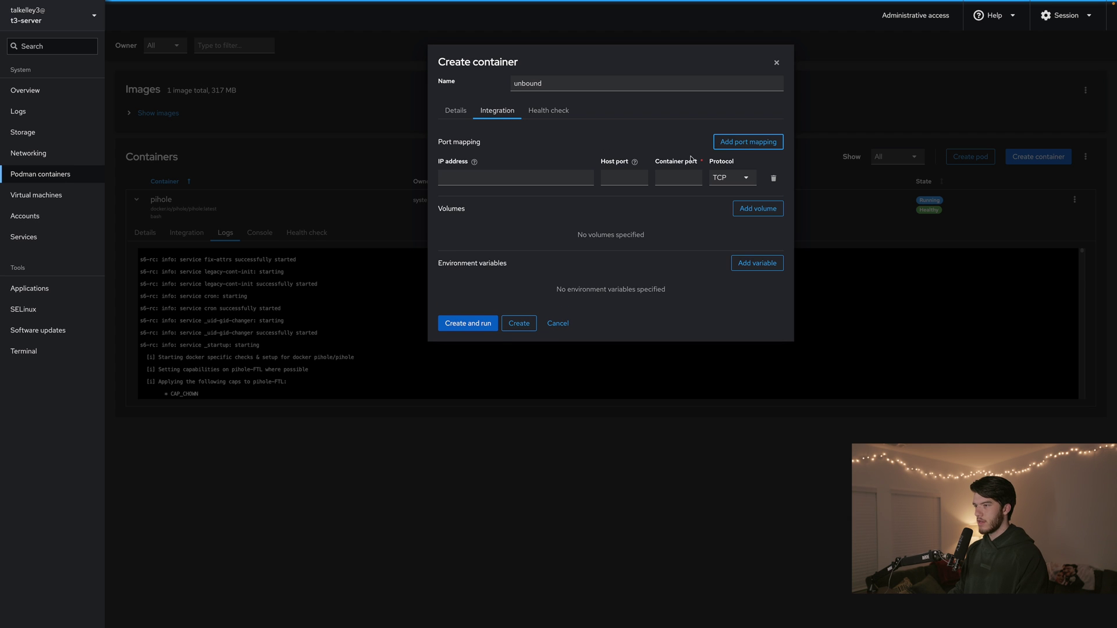
pyautogui.click(502, 178)
pyautogui.write('192.16')
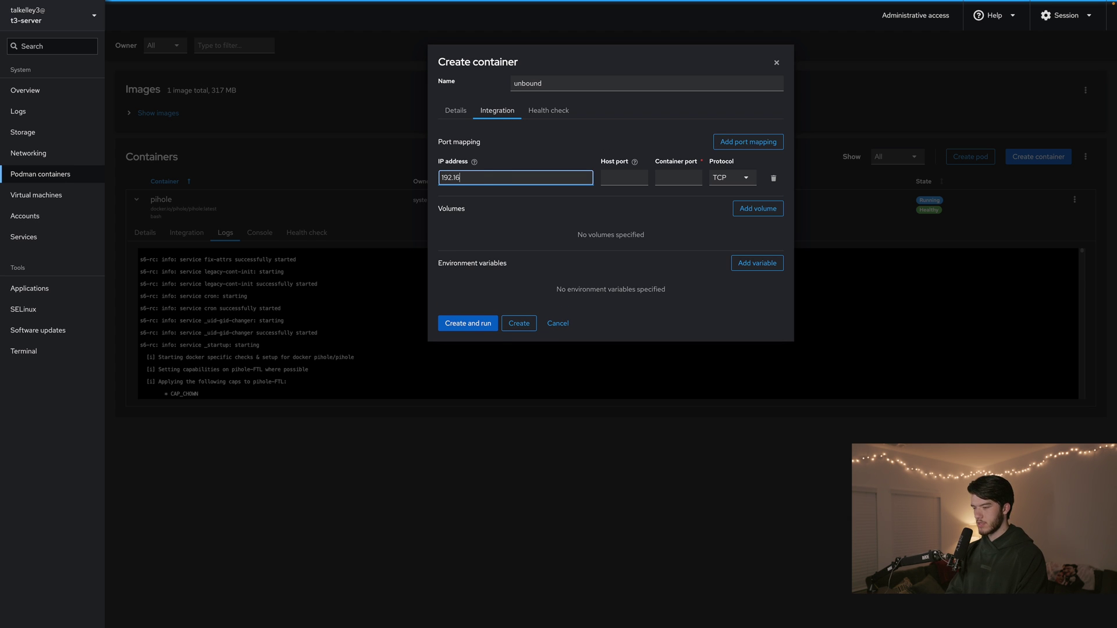
pyautogui.write('1.150')
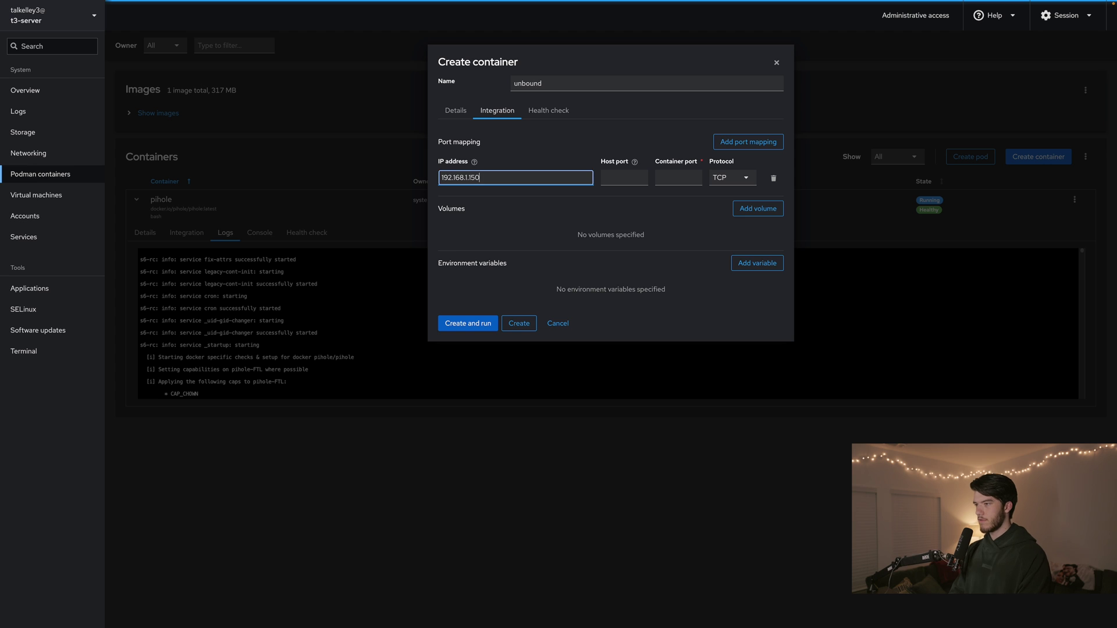
pyautogui.press('Tab')
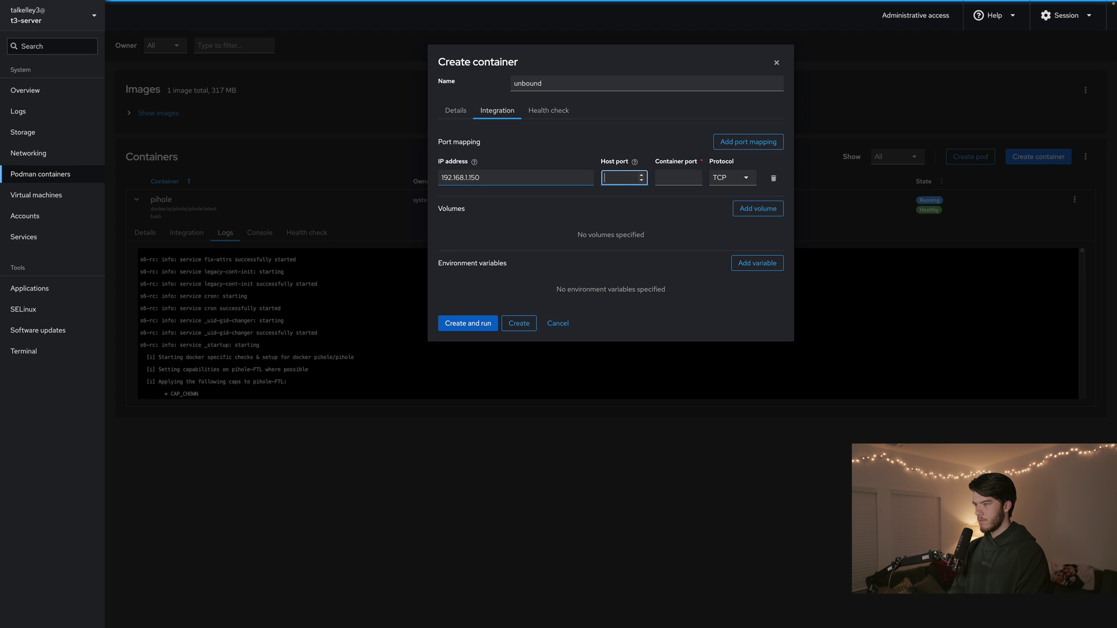
pyautogui.write('5353')
pyautogui.press('Tab')
pyautogui.write('5353')
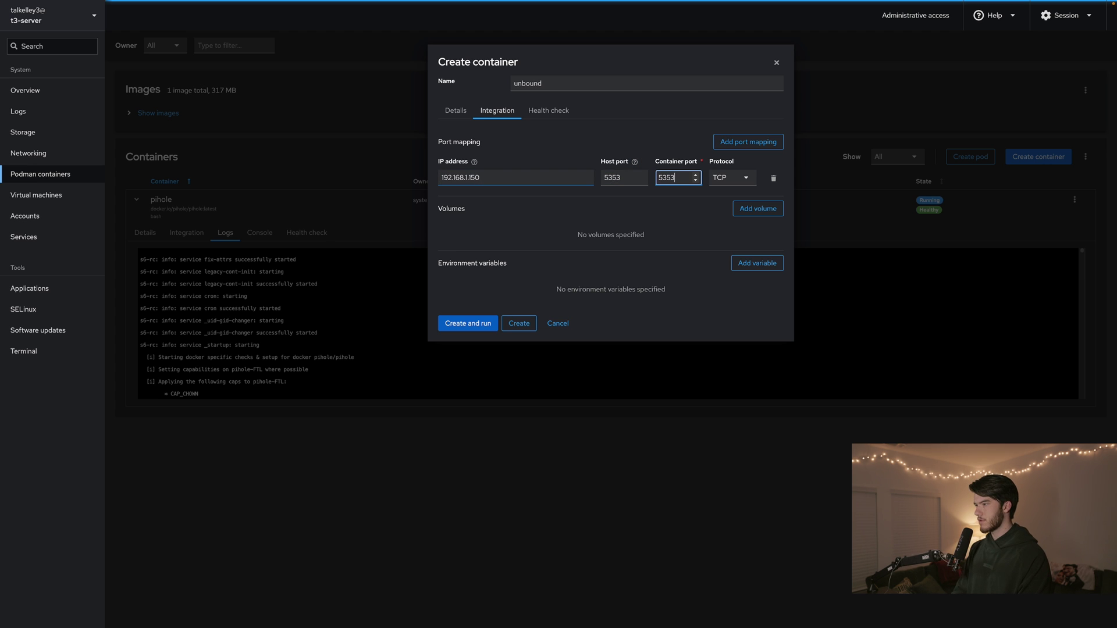
# - Add a second 192.168.1.150 port 5353 mapping and set its protocol to UDP
pyautogui.click(748, 141)
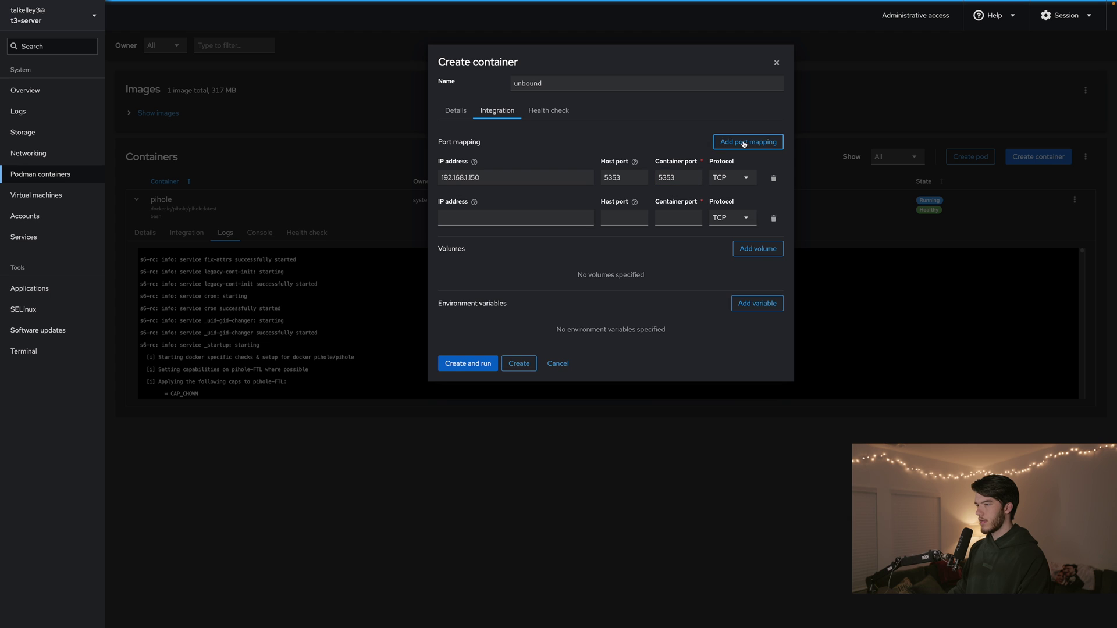
pyautogui.click(522, 218)
pyautogui.write('192.1')
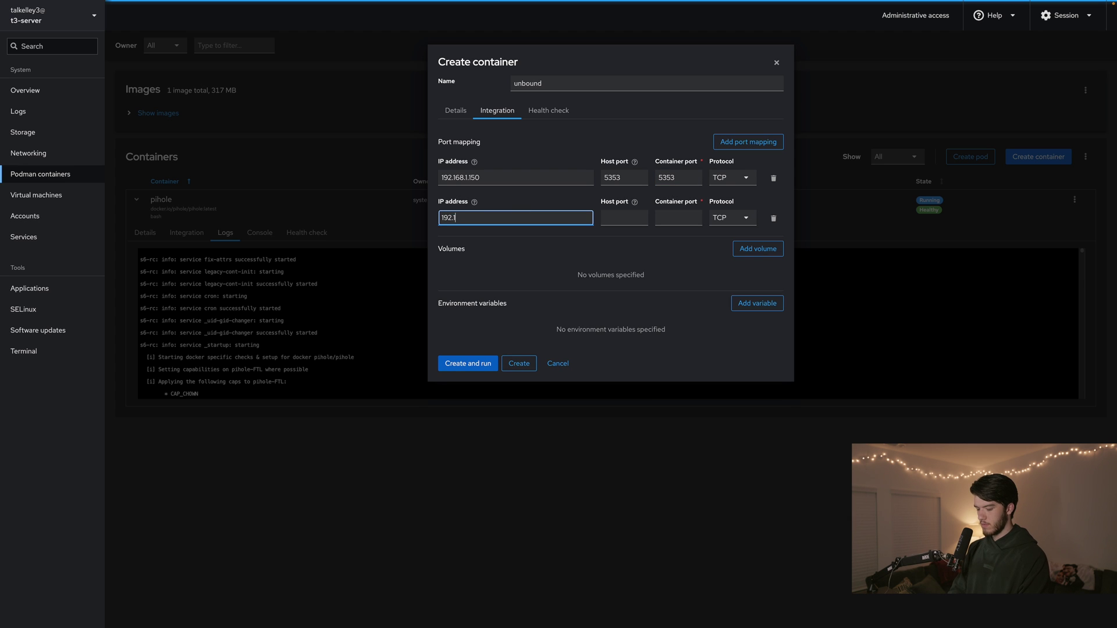
pyautogui.write('68.1.150')
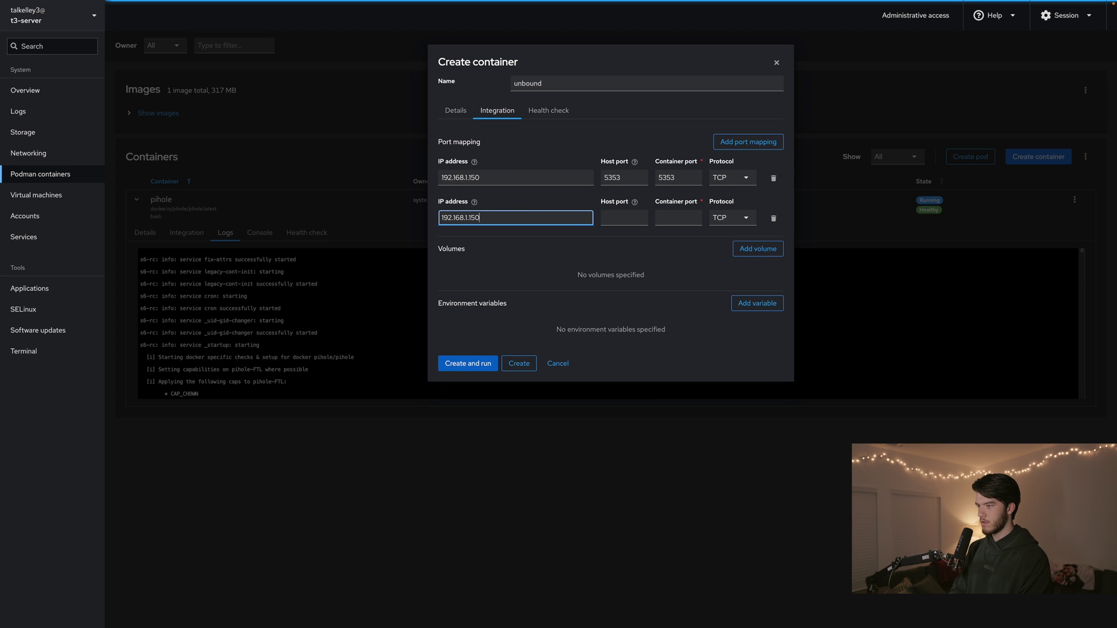
pyautogui.press('Tab')
pyautogui.write('5353')
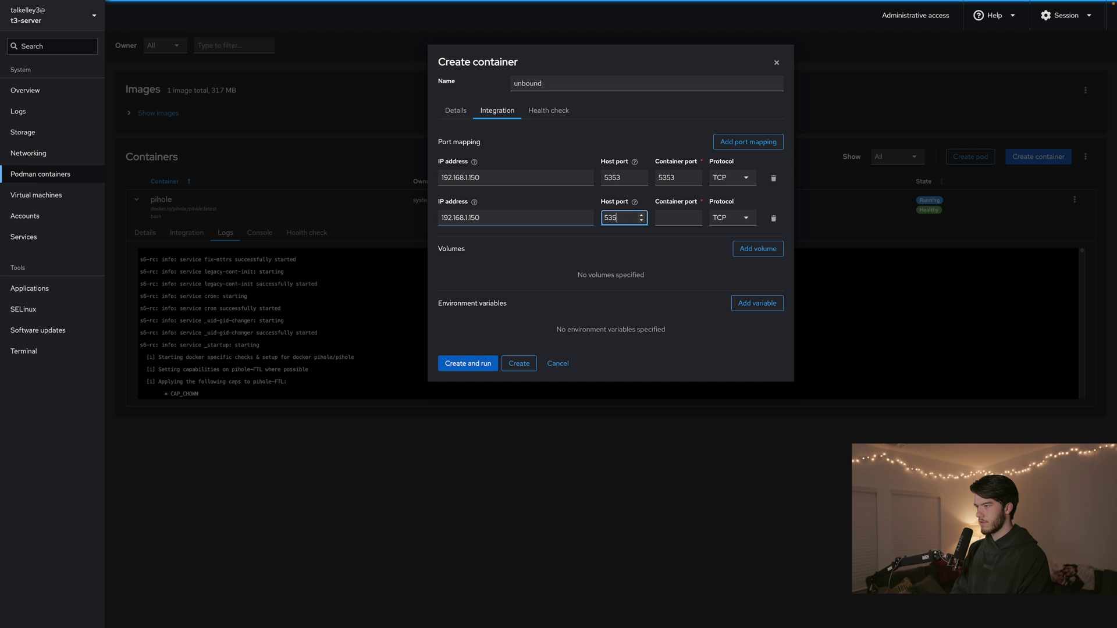
pyautogui.press('Tab')
pyautogui.write('5353')
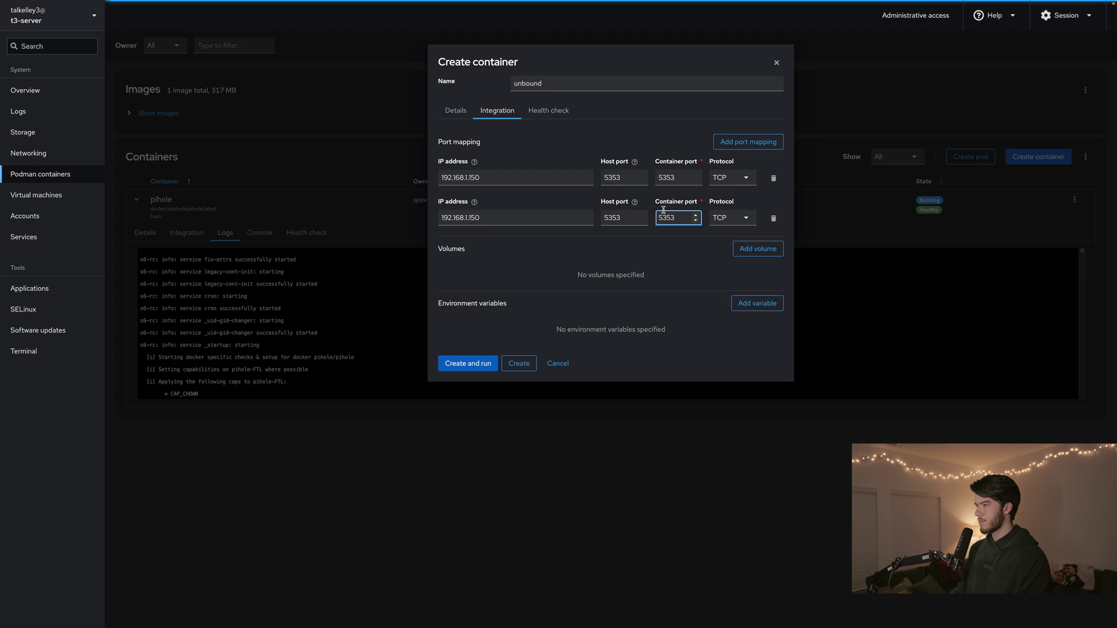
pyautogui.click(742, 218)
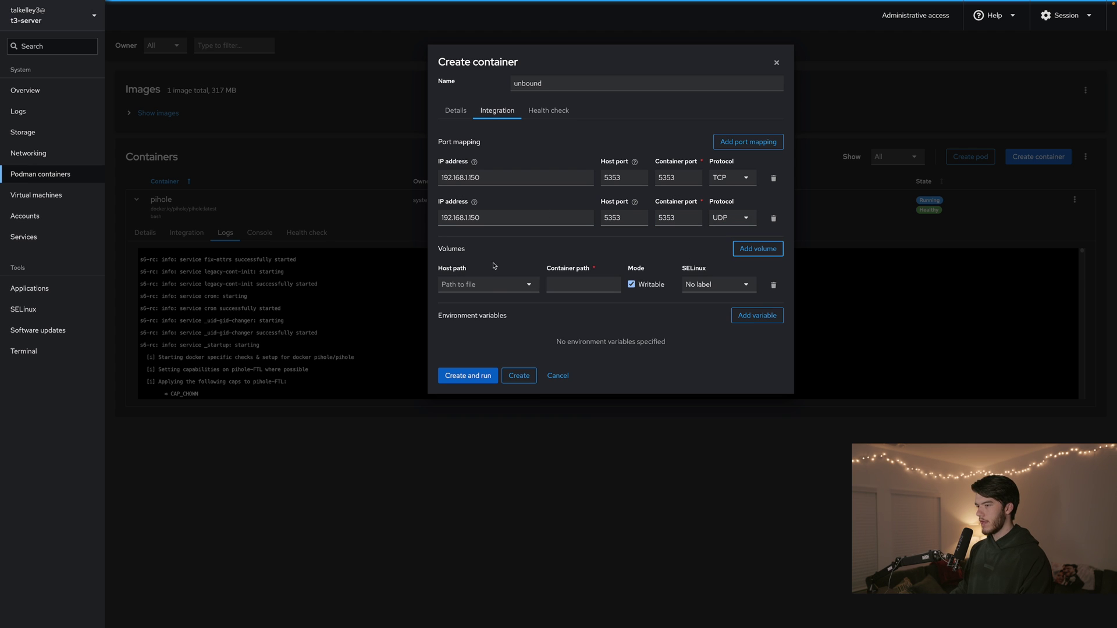
# - Mount podman/unbound at /etc/unbound/unbound.conf read-only with Shared SELinux label, then create and run the container
pyautogui.click(506, 284)
pyautogui.write('/ho')
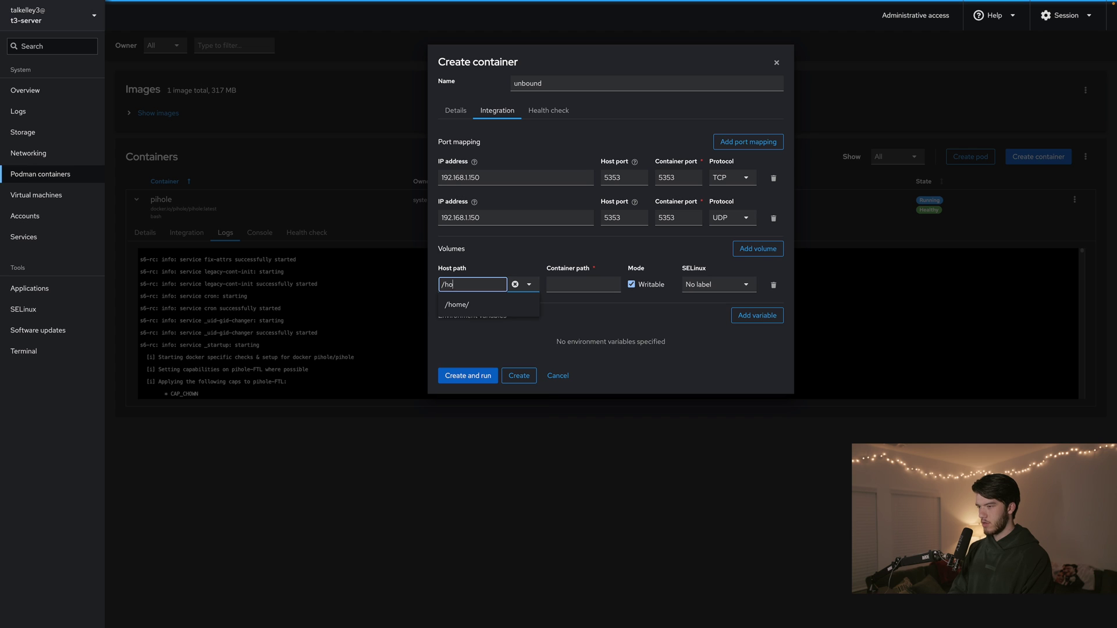
pyautogui.write('me/talek')
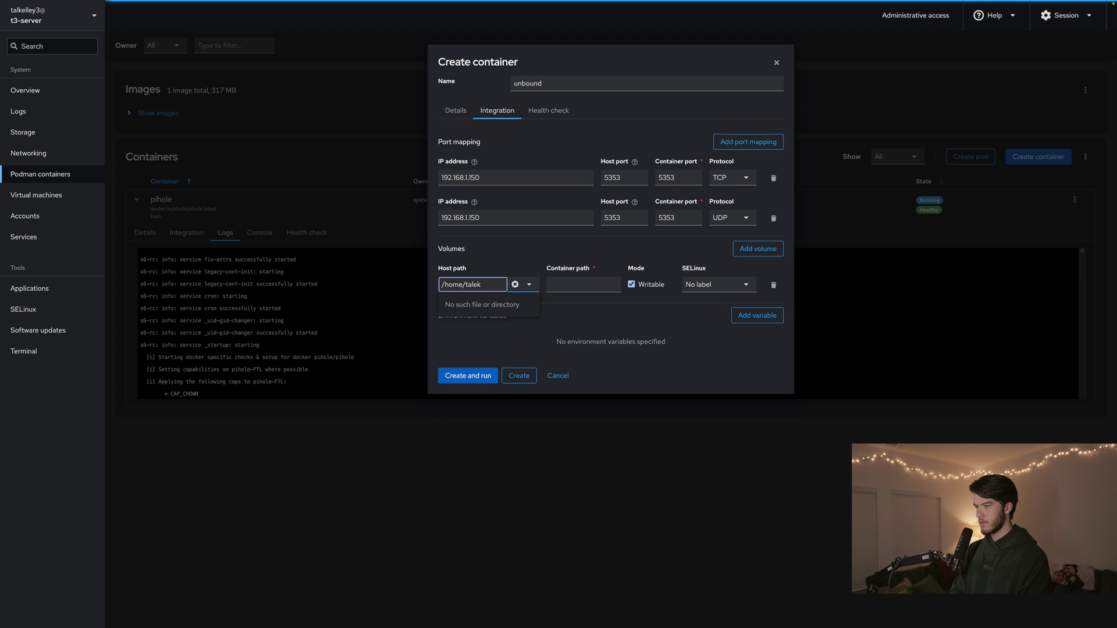
pyautogui.write('kelley3/')
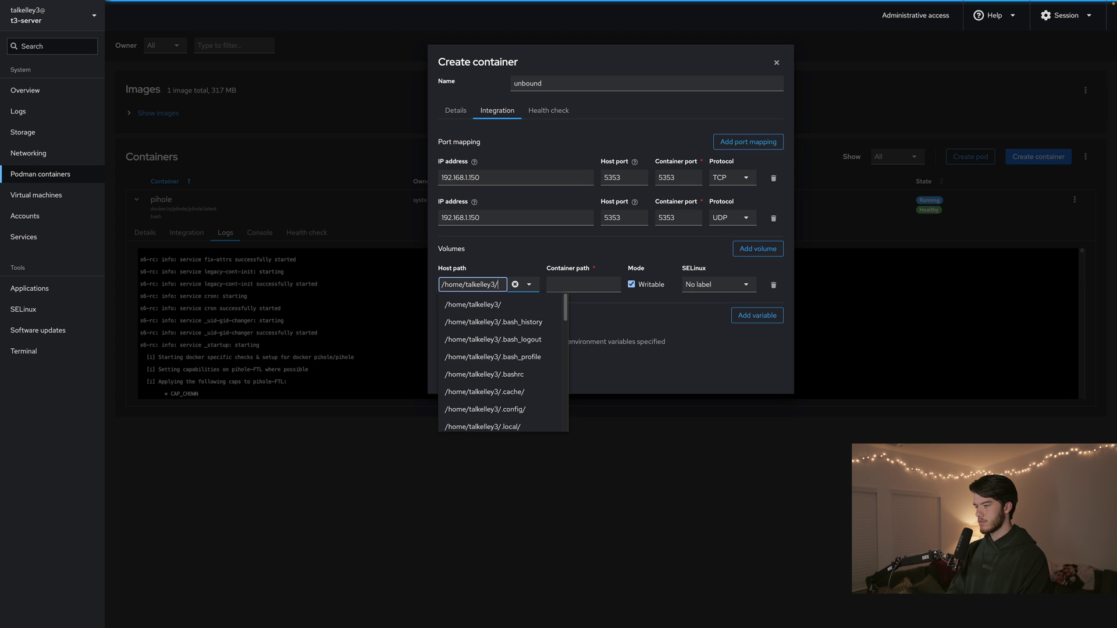
pyautogui.write('podman/')
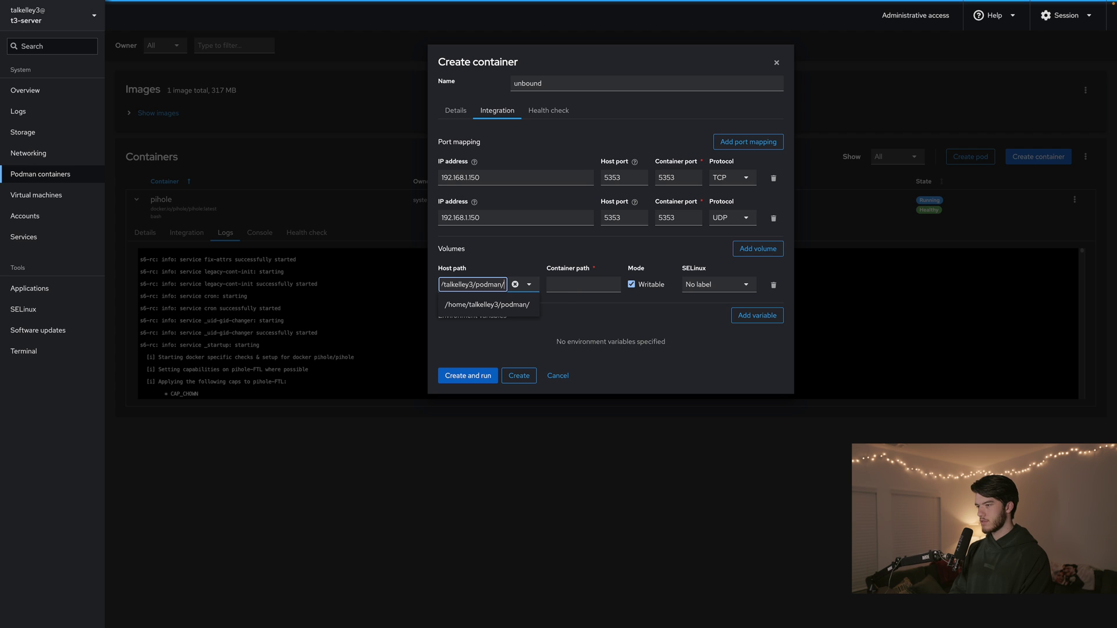
pyautogui.write('unbound/u')
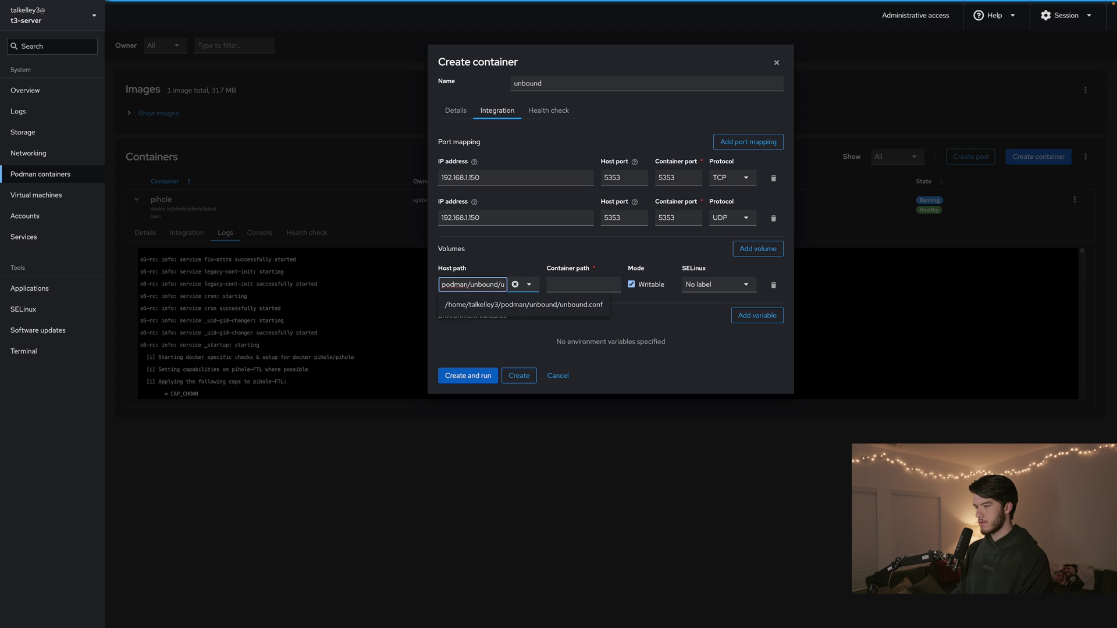
pyautogui.click(535, 305)
pyautogui.click(572, 284)
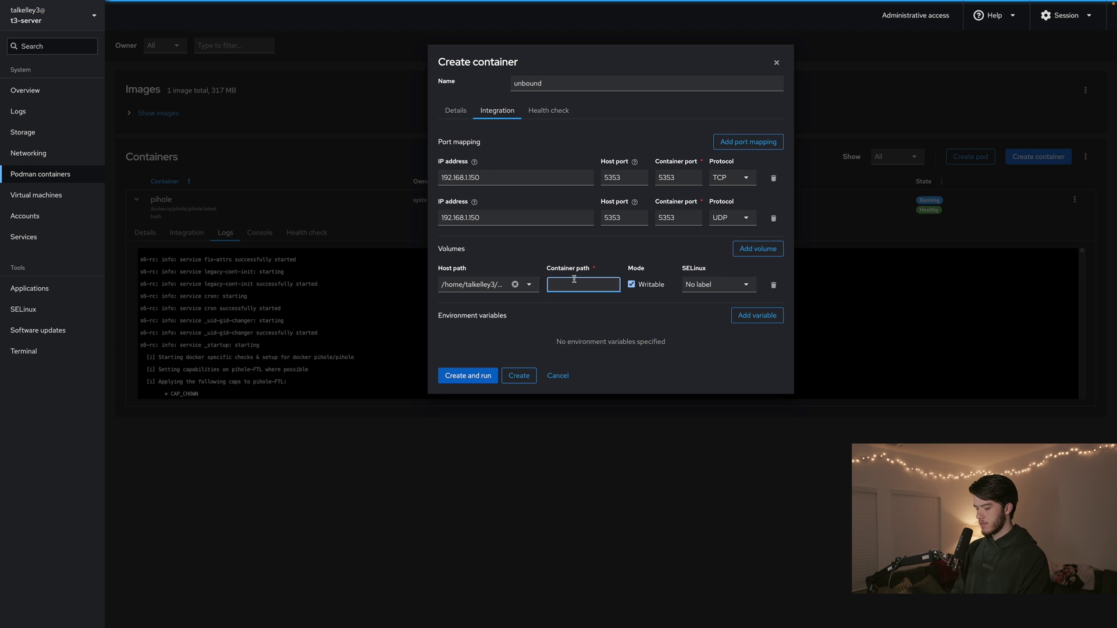
pyautogui.write('/etc/unbou')
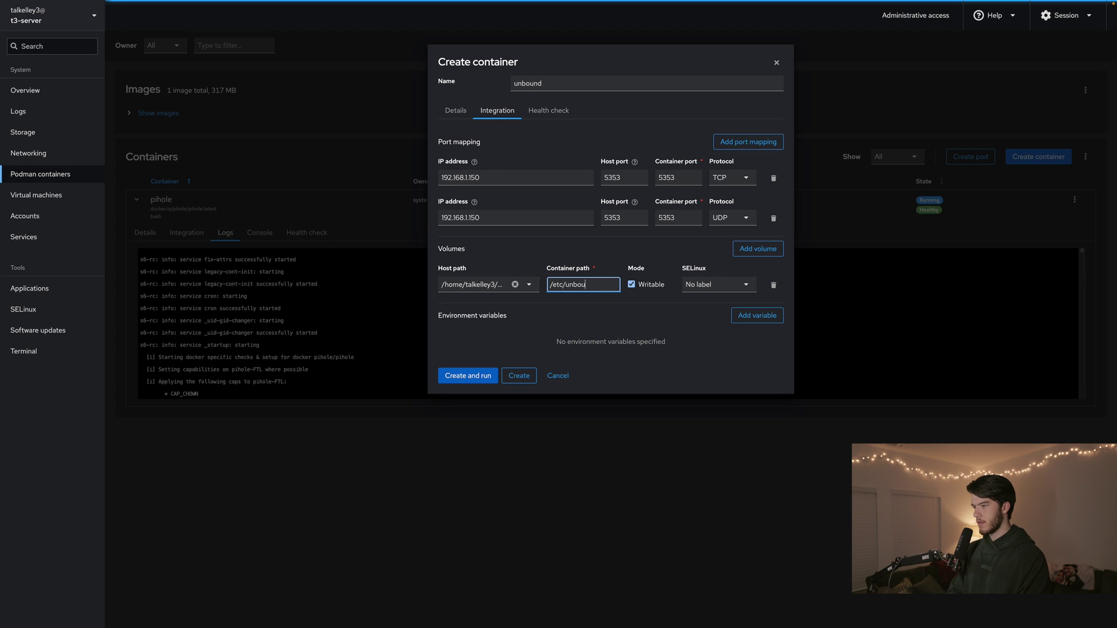
pyautogui.write('nboun')
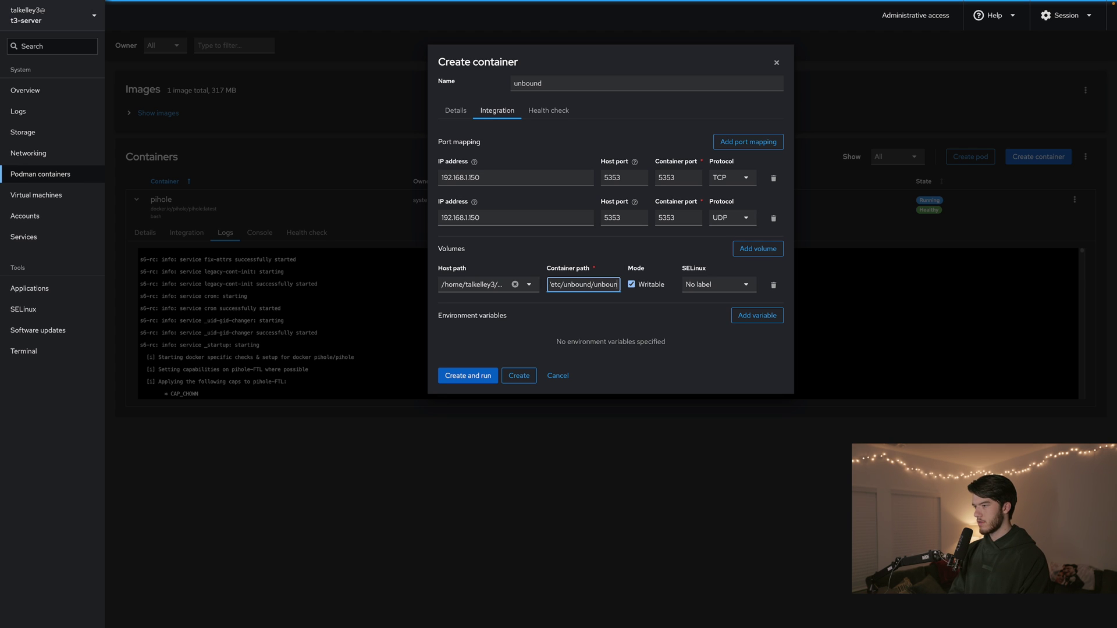
pyautogui.write('d.conff')
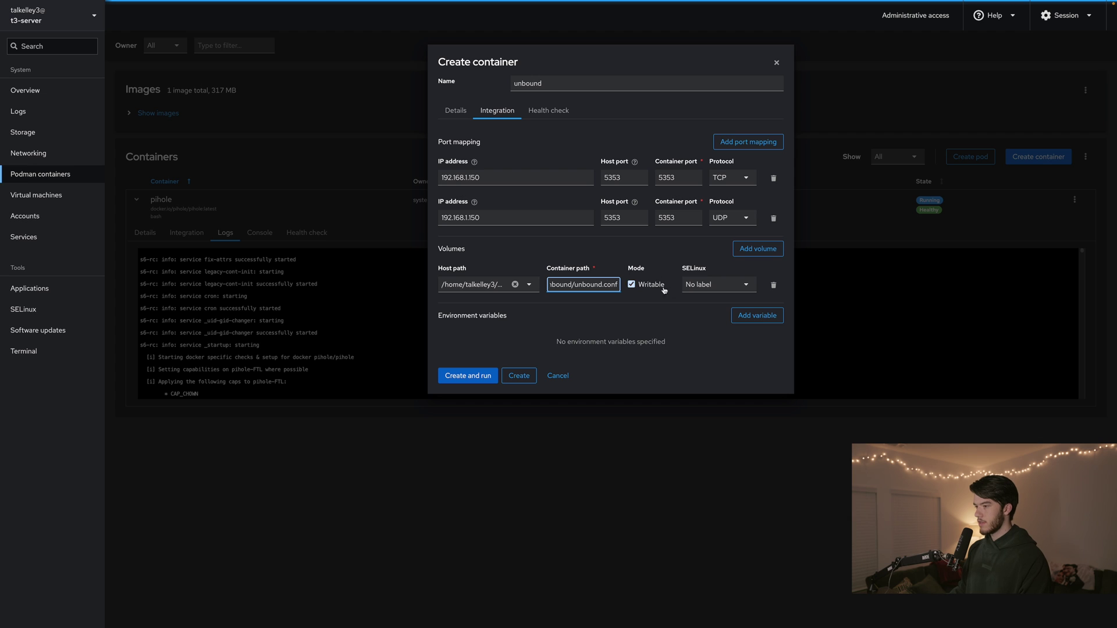
pyautogui.click(632, 285)
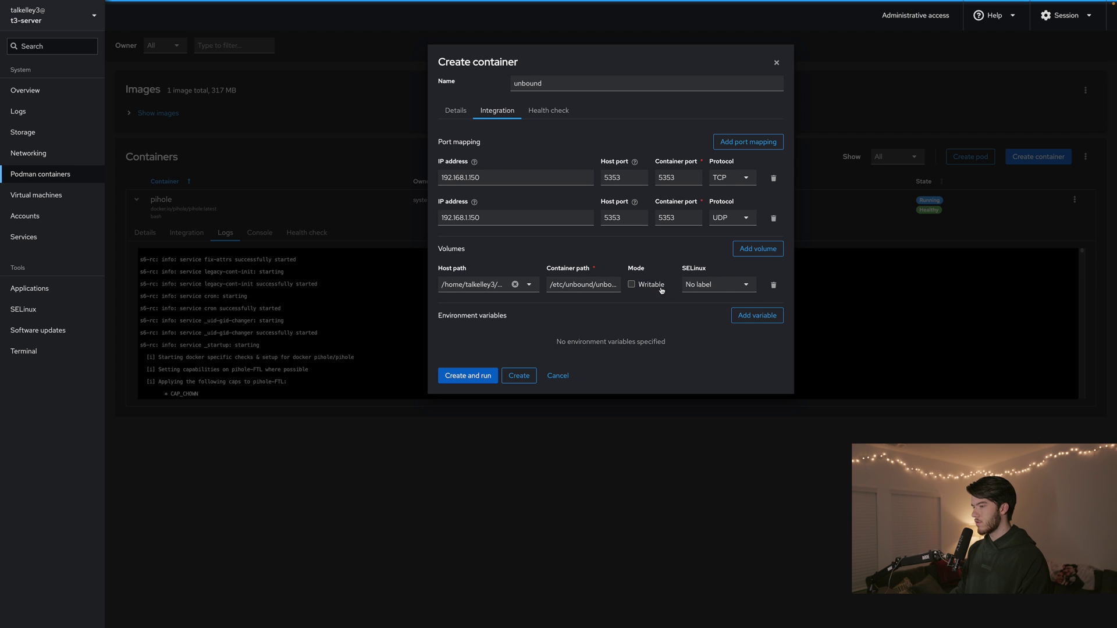
pyautogui.click(716, 284)
pyautogui.click(707, 304)
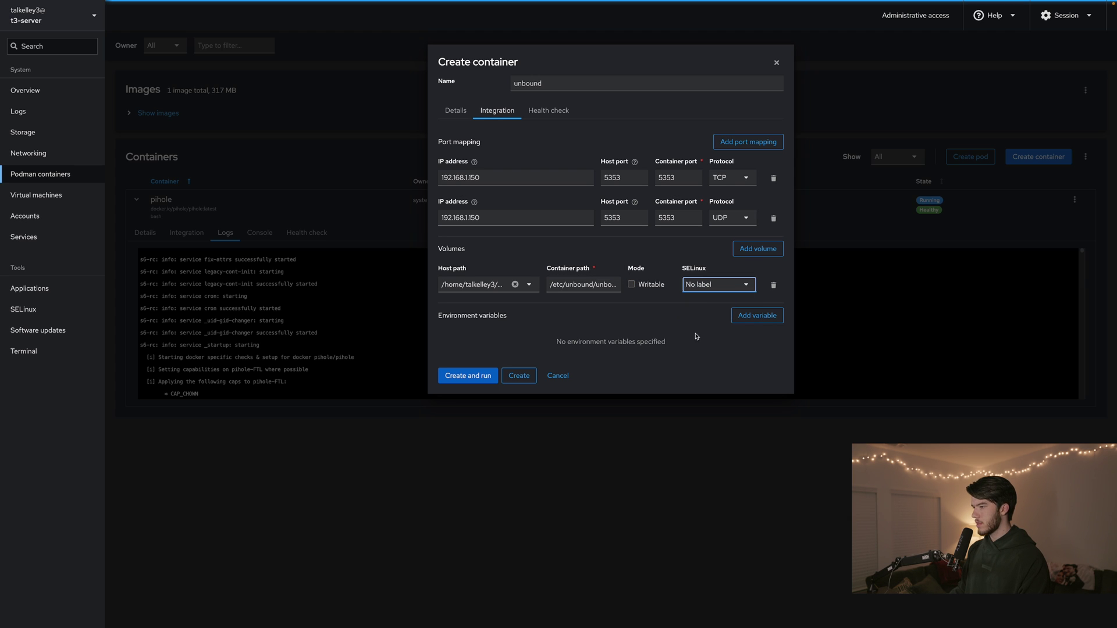
pyautogui.click(473, 381)
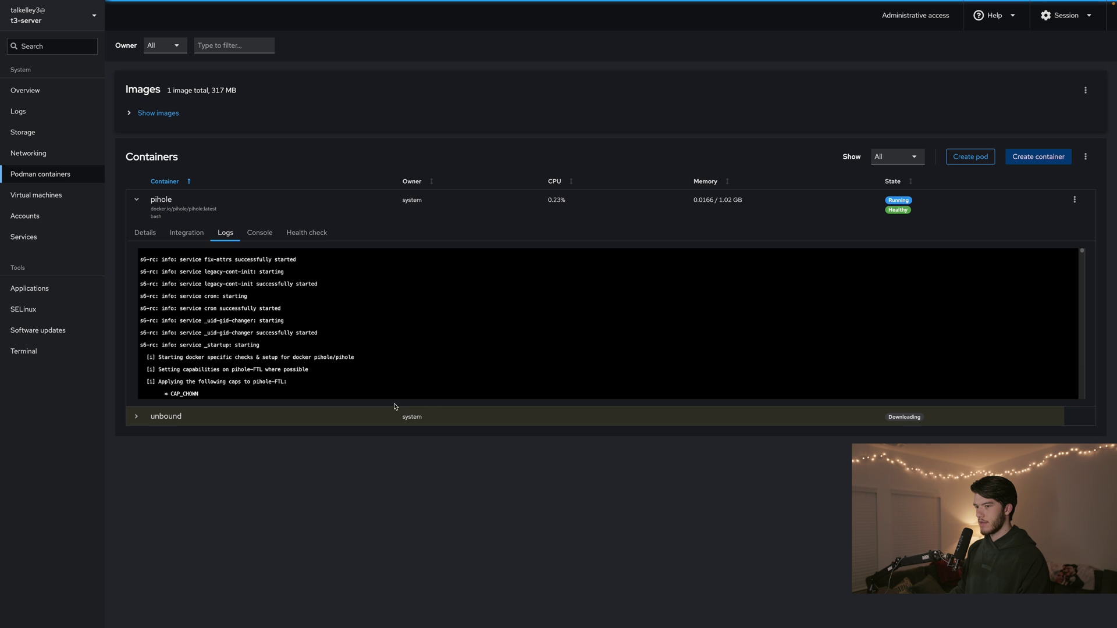
# - Expand the unbound container row and view its startup logs
pyautogui.click(137, 202)
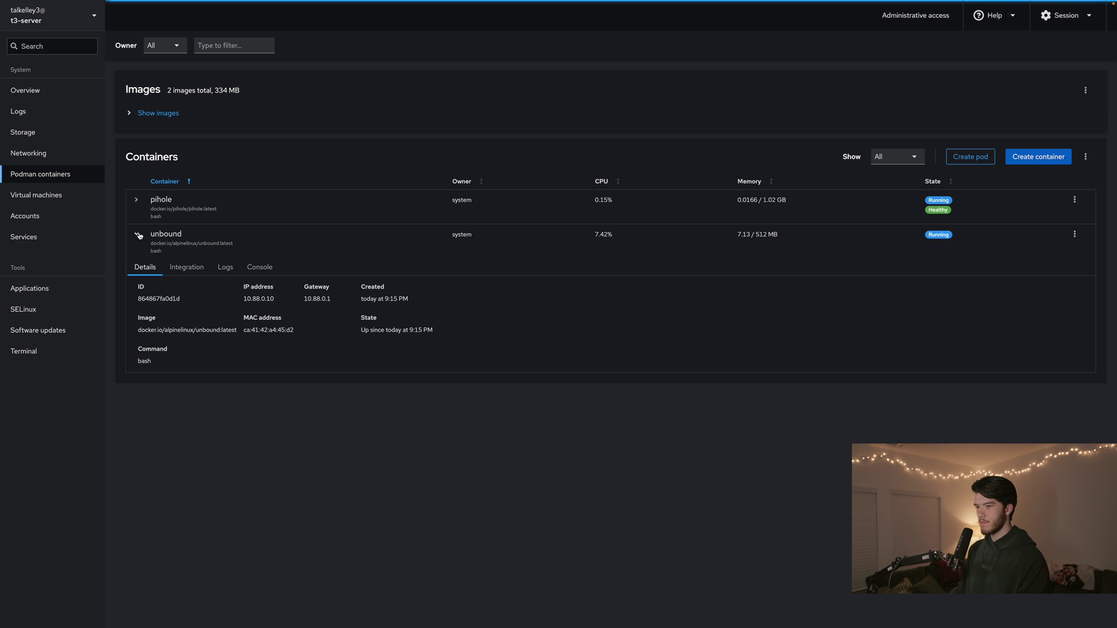
pyautogui.click(223, 268)
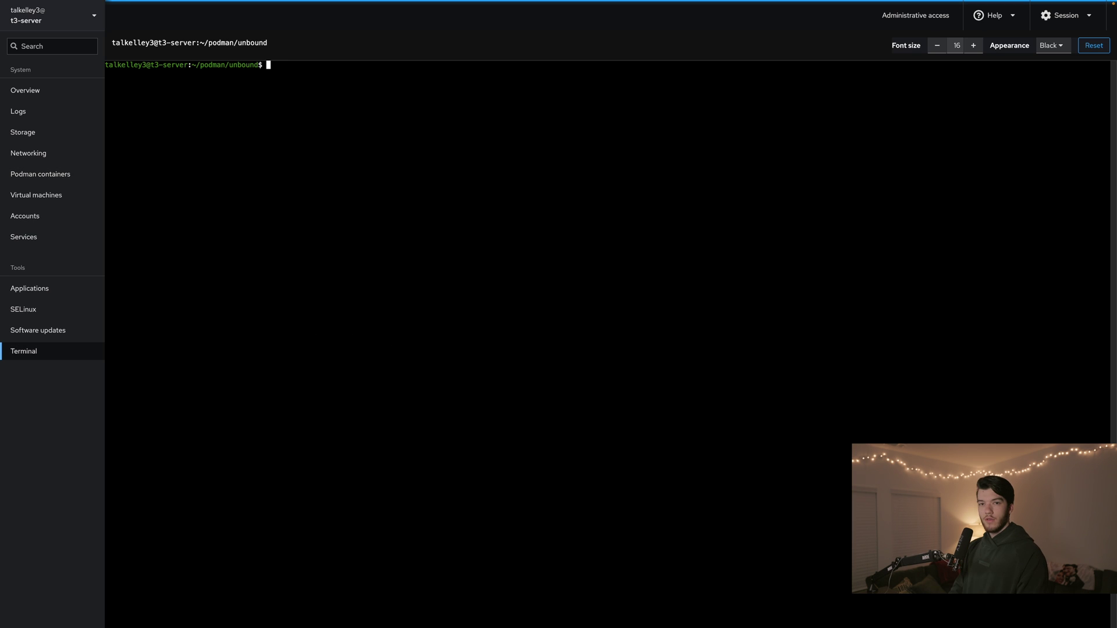
pyautogui.write('clkear')
# - Rerun sudo sysctl net.core.rmem_max=5242880, recheck unbound logs, then collapse the container row
pyautogui.press('Up')
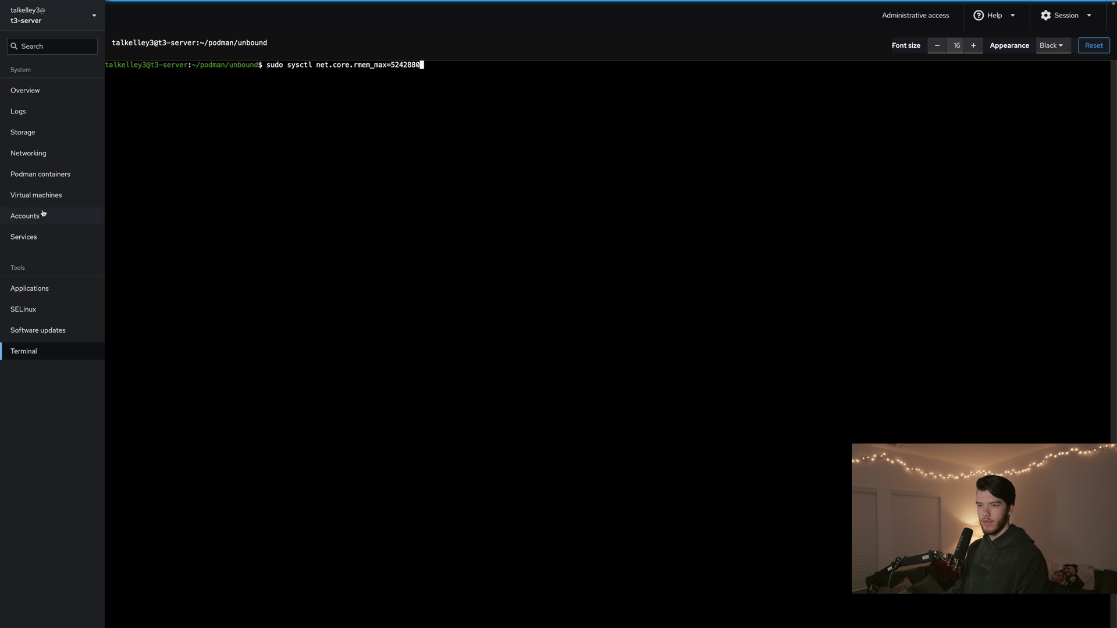
pyautogui.click(40, 174)
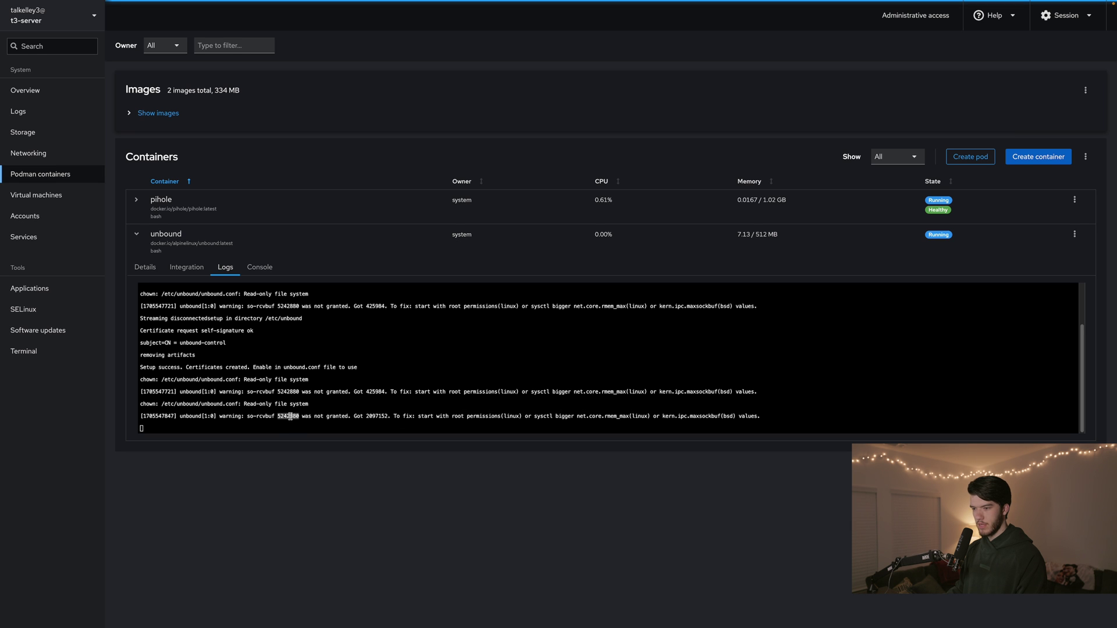
pyautogui.click(41, 351)
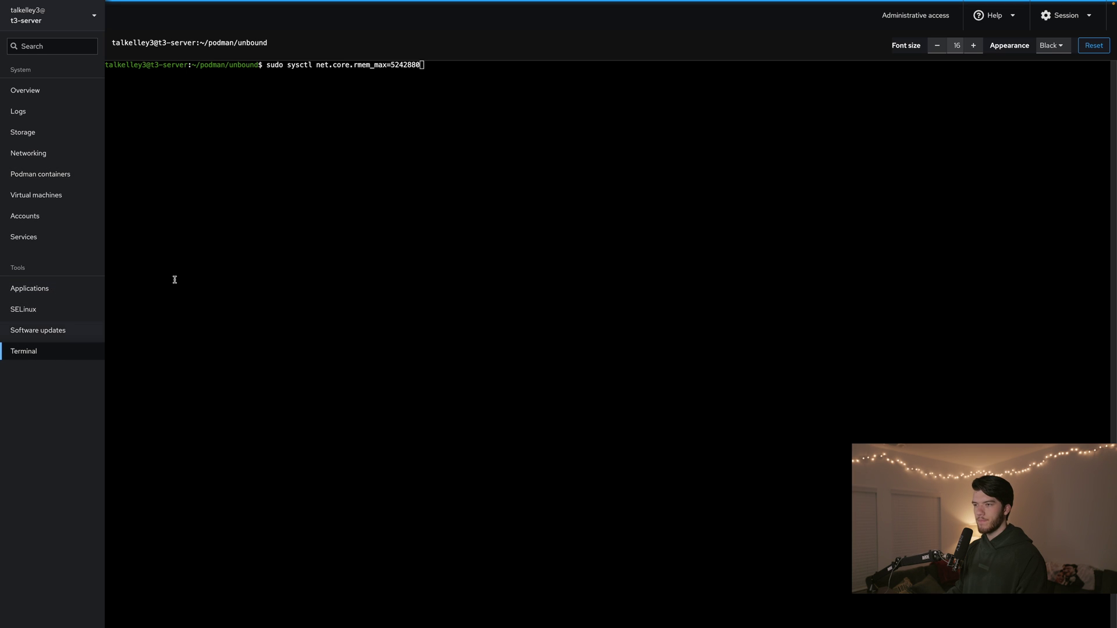
pyautogui.click(40, 174)
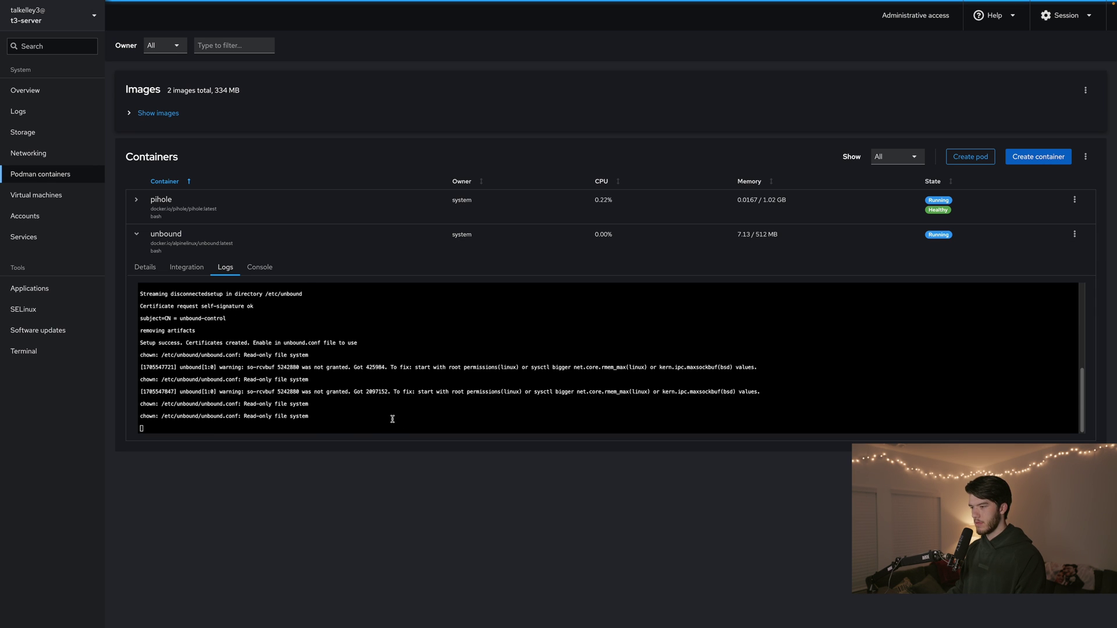
pyautogui.click(40, 173)
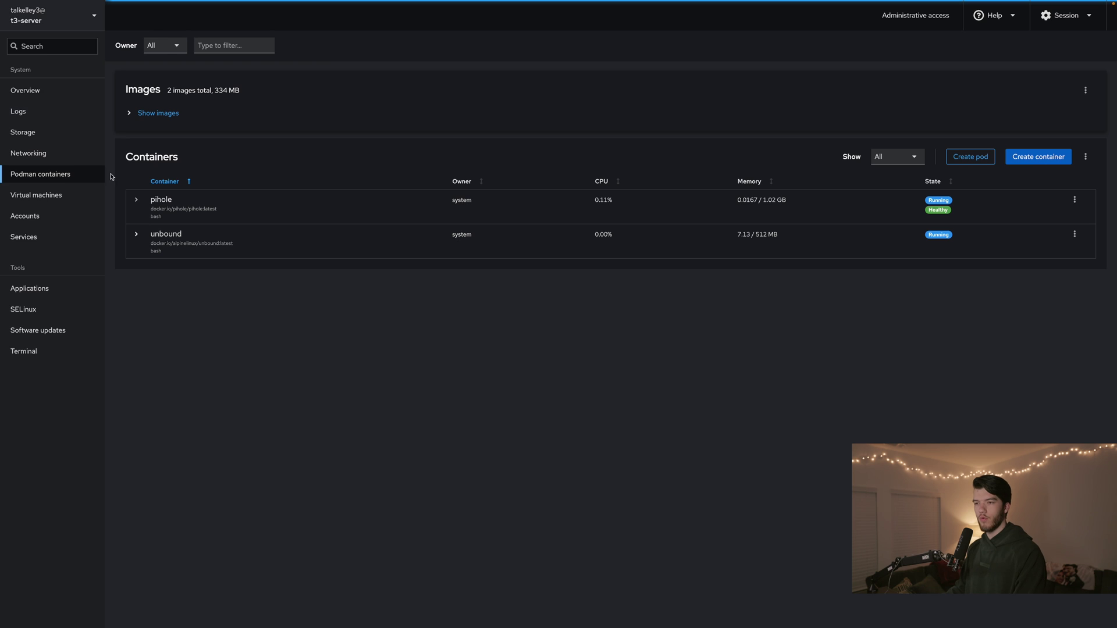
# - Set Custom 1 (IPv4) upstream to 192.168.1.150#5353, uncheck Google, and save DNS settings
pyautogui.moveTo(112, 176)
pyautogui.click(41, 201)
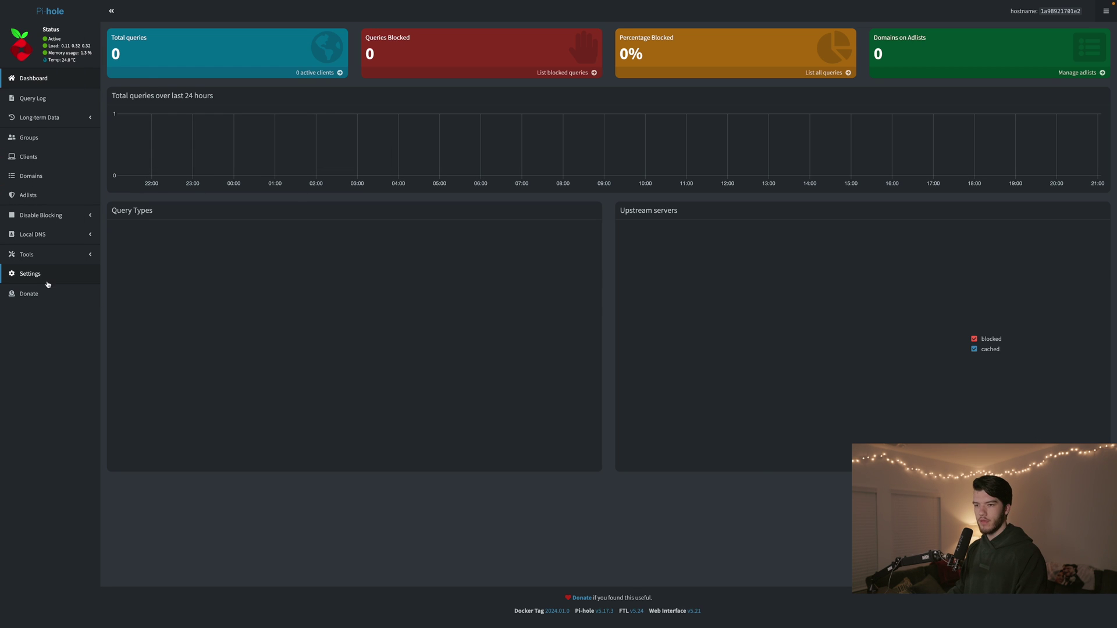
pyautogui.click(29, 273)
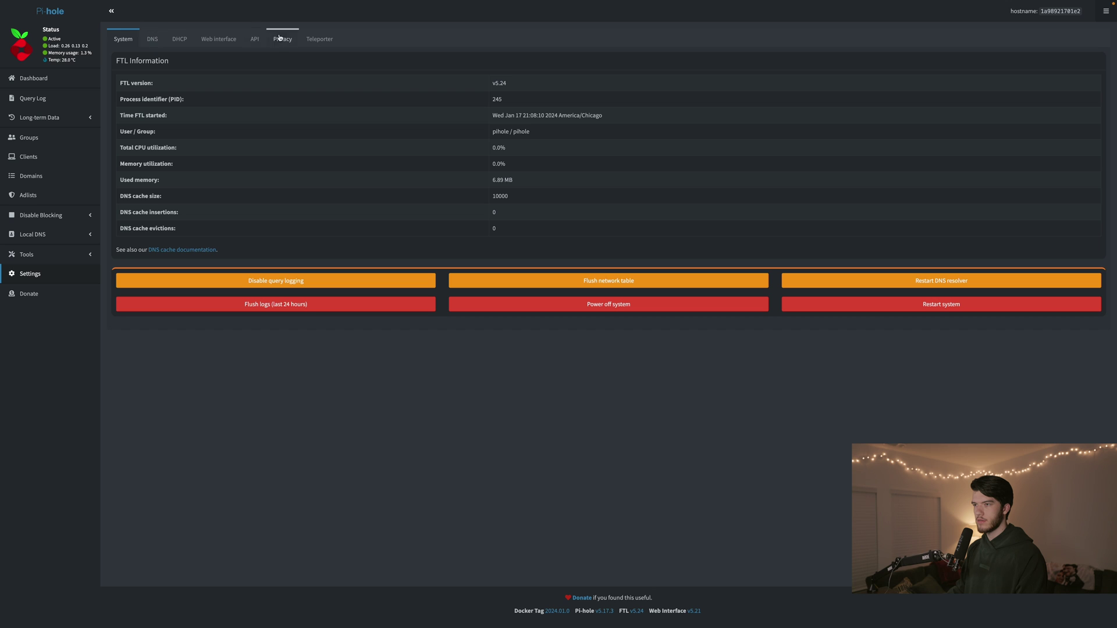
pyautogui.click(153, 39)
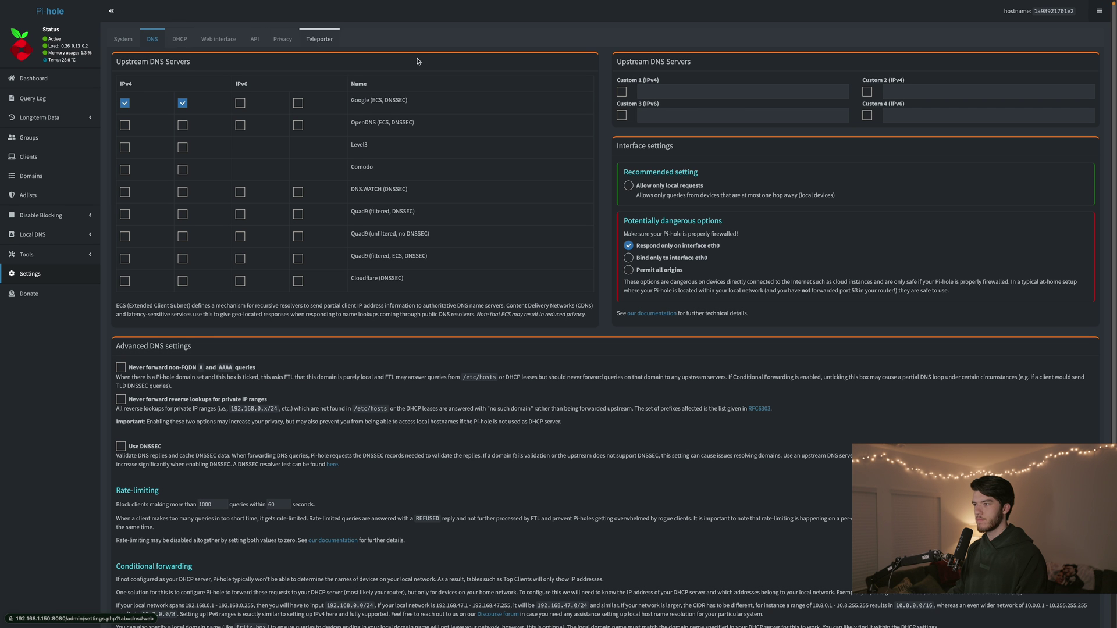
pyautogui.click(691, 94)
pyautogui.write('192.168.1.150#5353')
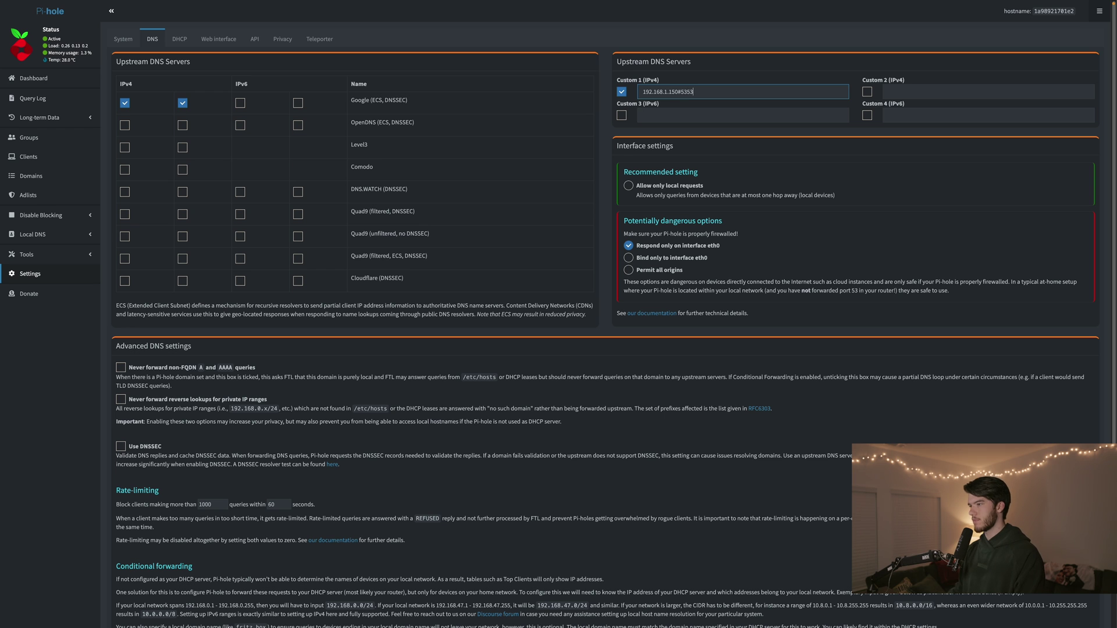
pyautogui.click(182, 103)
pyautogui.scroll(-5, 557, 214)
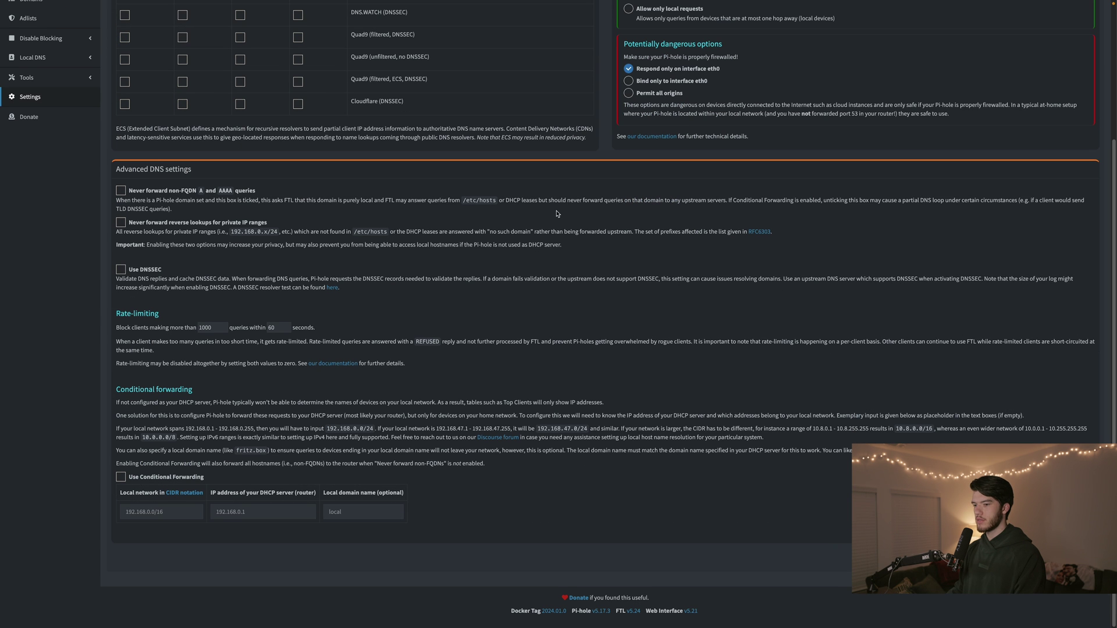
pyautogui.press('Return')
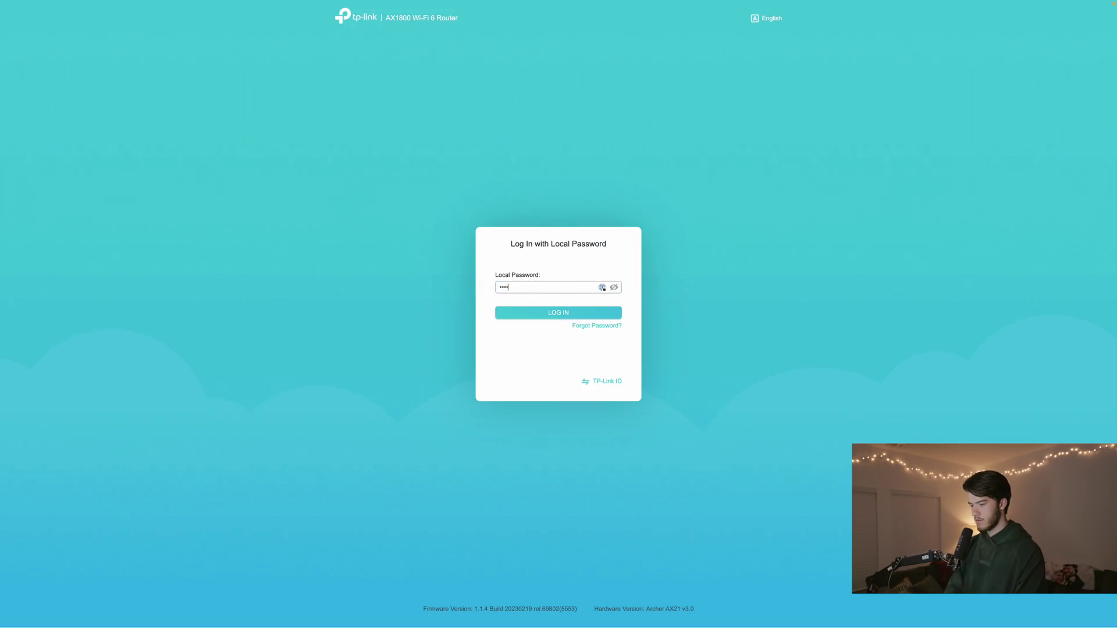
# - Log in to the router and go to Advanced > Network > DHCP Server
pyautogui.press('Return')
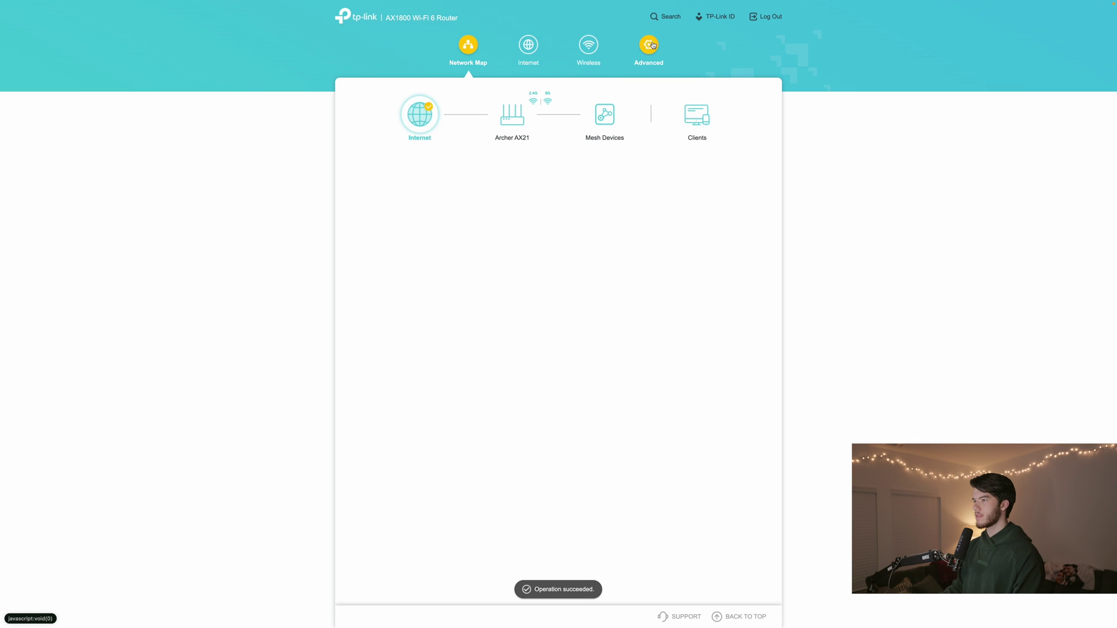
pyautogui.click(647, 51)
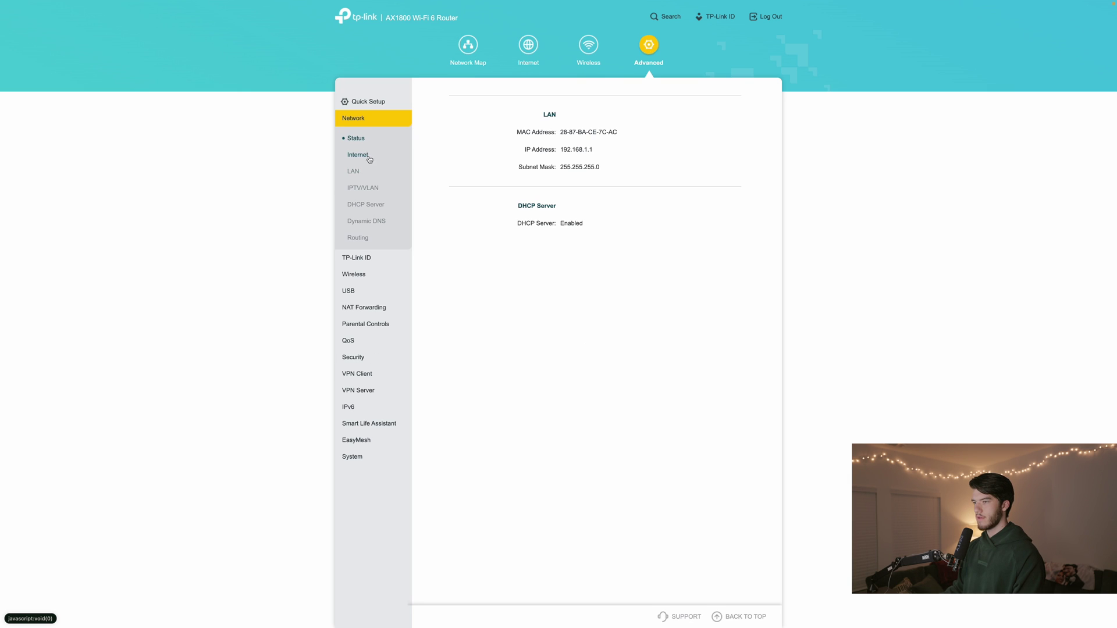
pyautogui.click(365, 204)
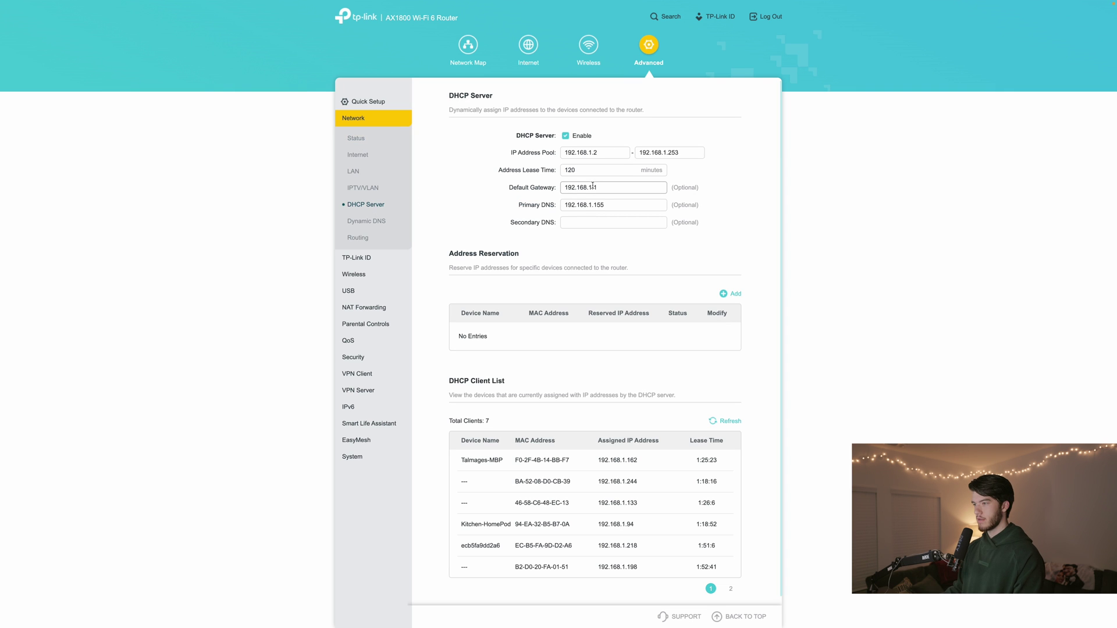
# - Replace the DHCP primary DNS with 192.168.1.150 and save the change
pyautogui.click(619, 204)
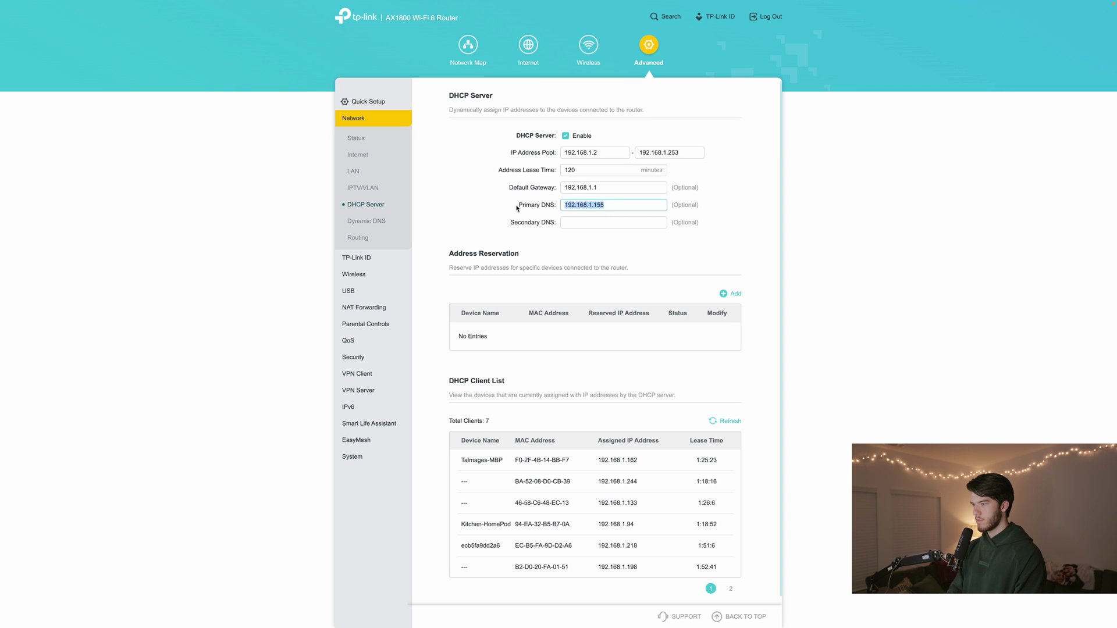
pyautogui.press('BackSpace')
pyautogui.write('0')
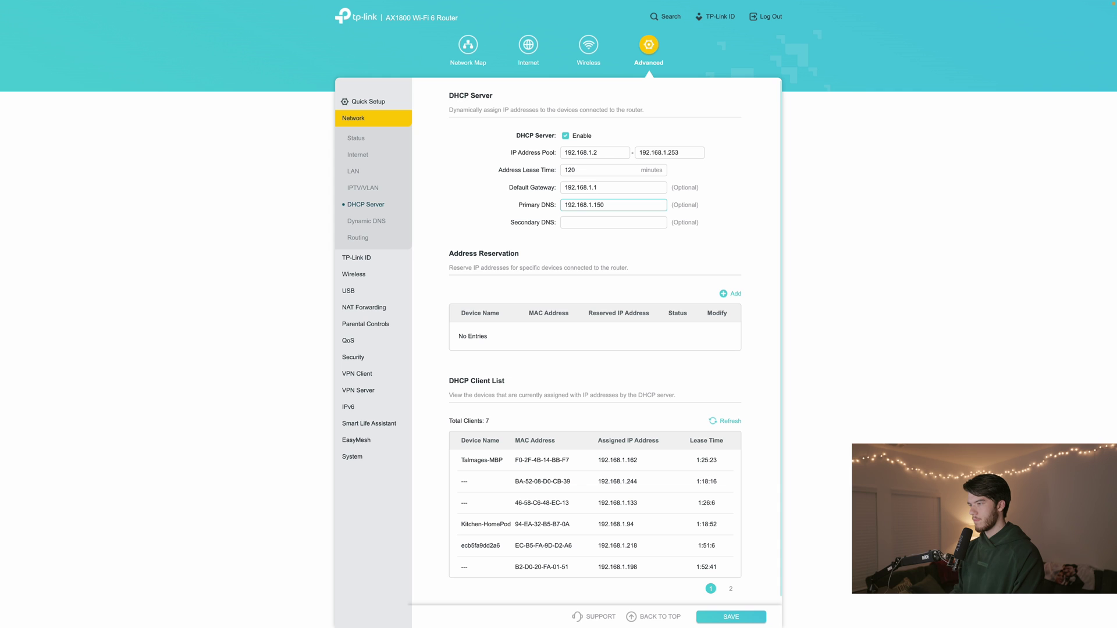
pyautogui.click(595, 223)
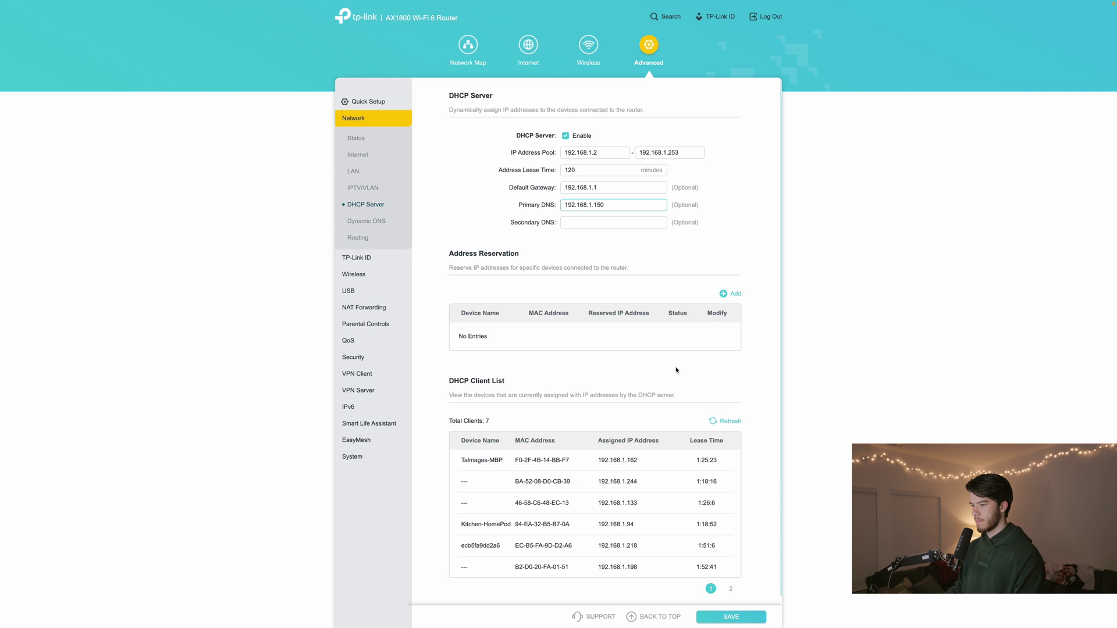
pyautogui.click(731, 617)
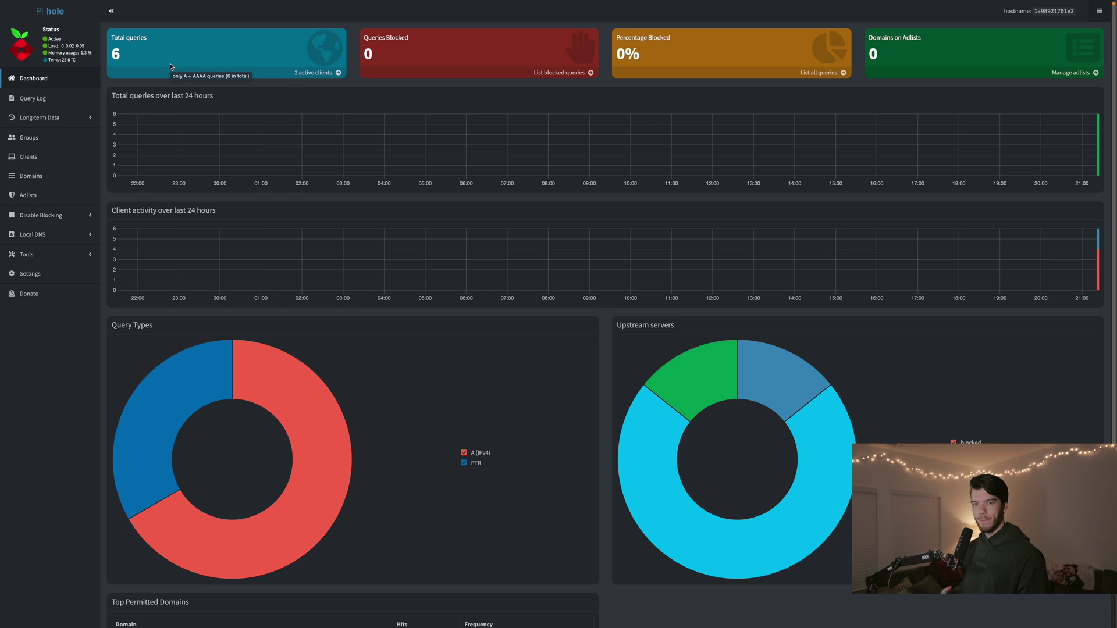
pyautogui.moveTo(559, 3)
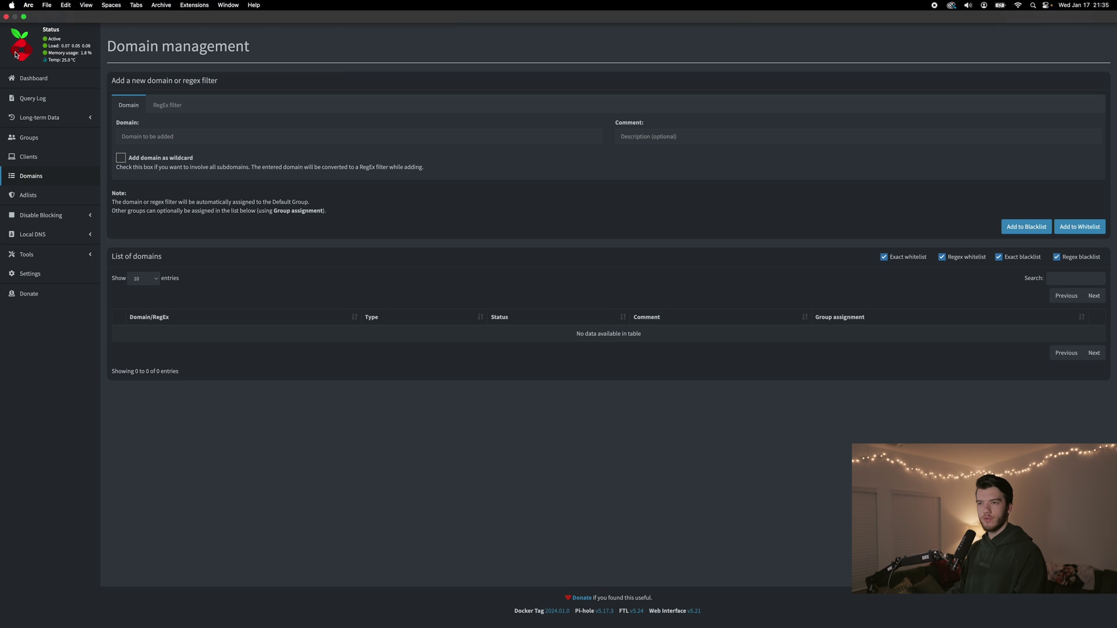
# - Reopen the blocklistproject Lists repo and open the Malware list's DNSMASQ link
pyautogui.click(111, 10)
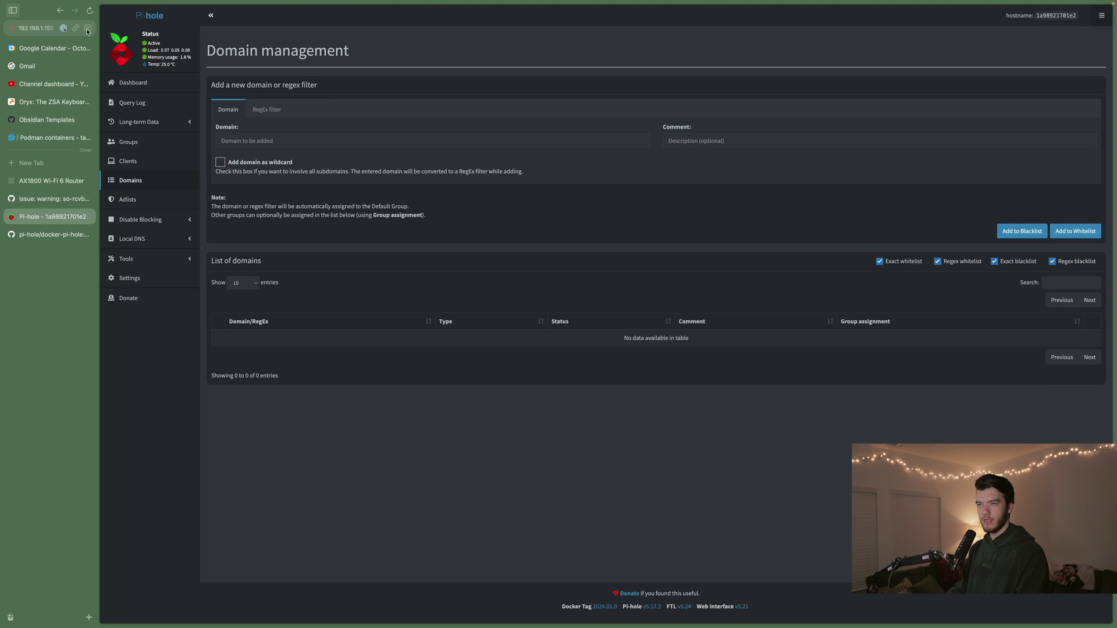
pyautogui.hotkey('ctrl', 'shift', 't')
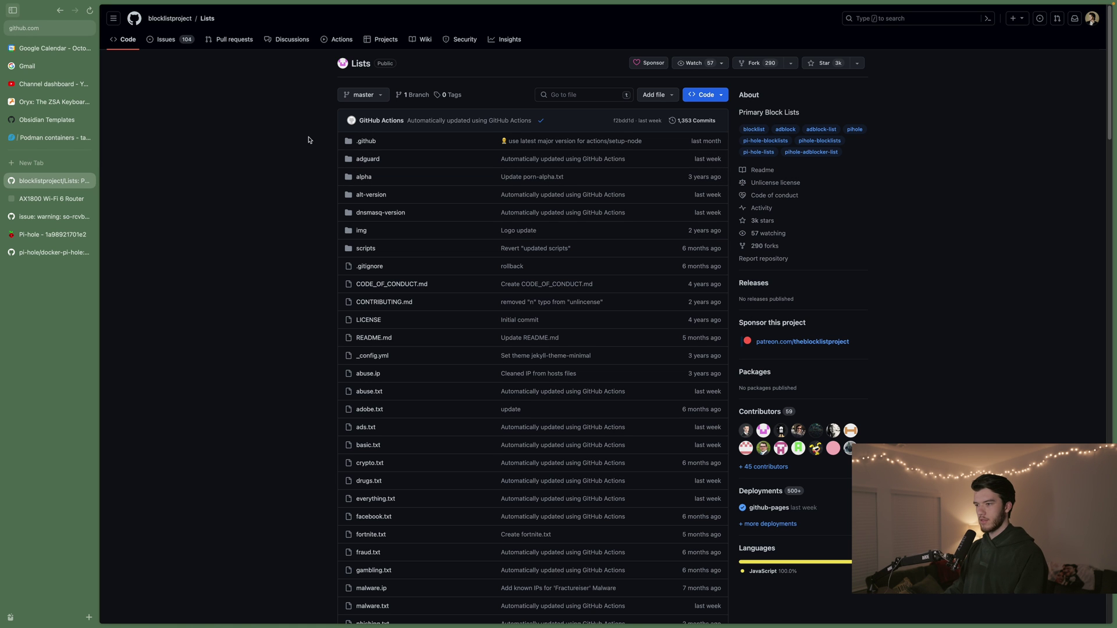
pyautogui.scroll(-10, 407, 280)
pyautogui.scroll(-5, 407, 280)
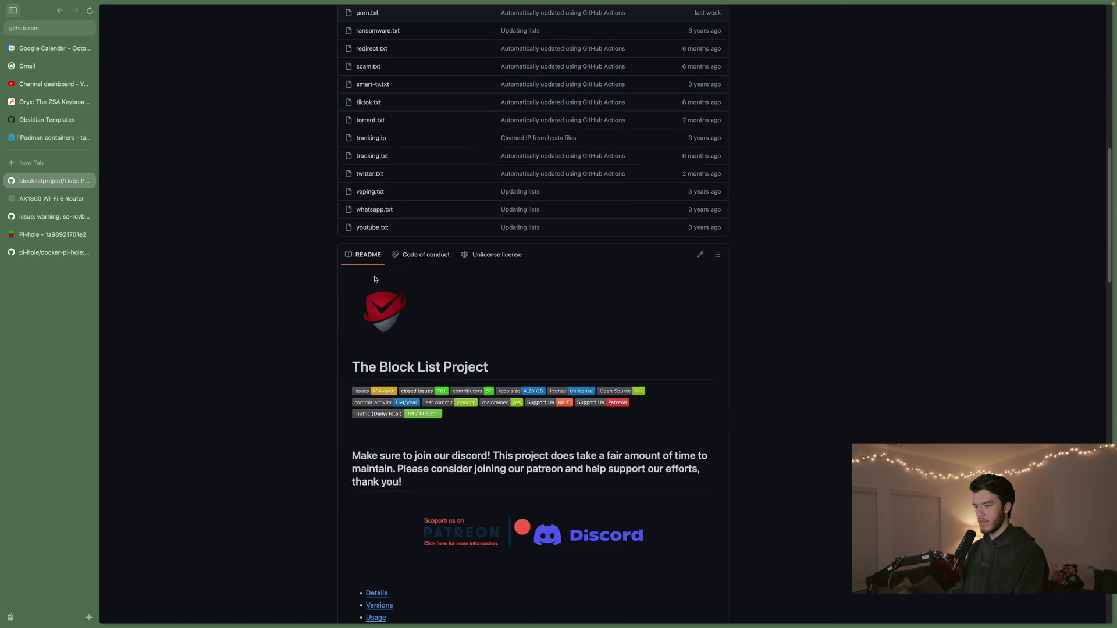
pyautogui.scroll(-5, 535, 297)
pyautogui.scroll(-3, 489, 308)
pyautogui.scroll(-4, 489, 307)
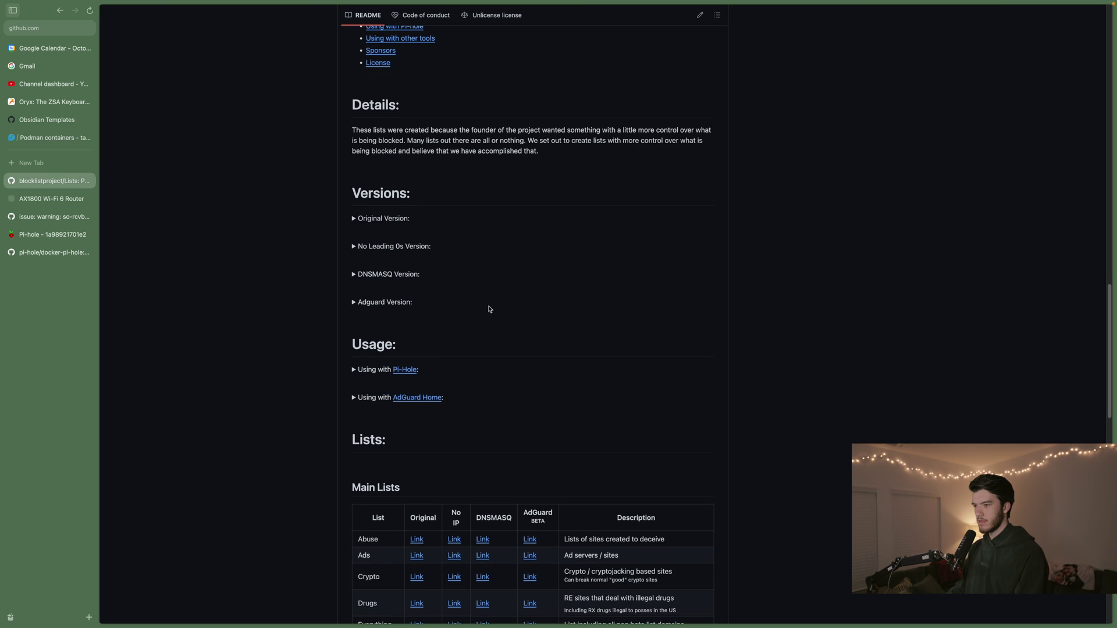
pyautogui.scroll(-3, 490, 306)
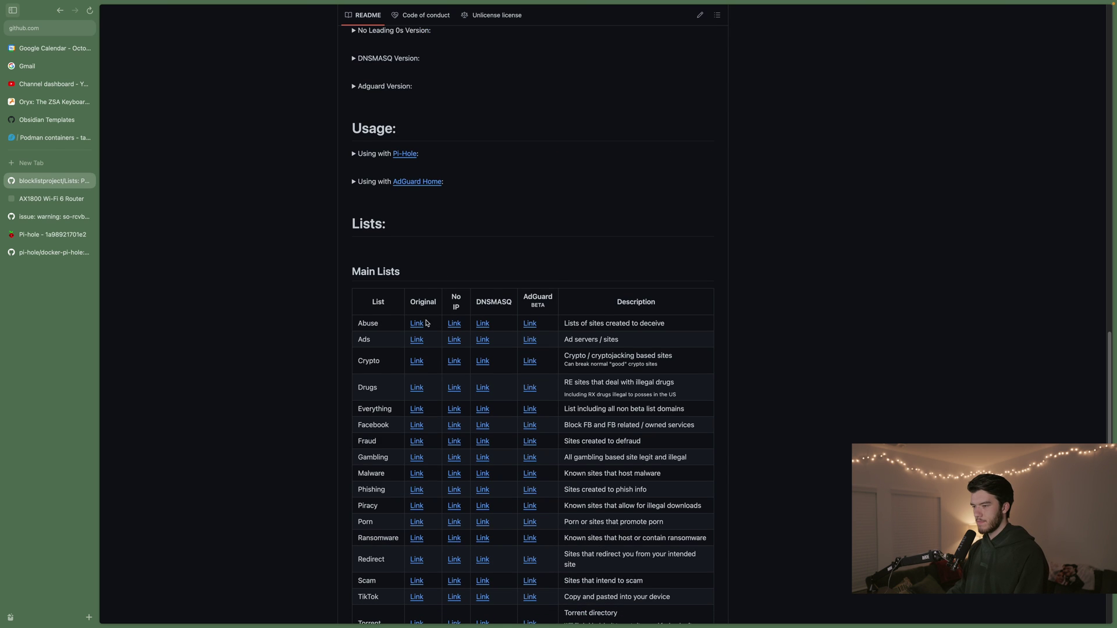
pyautogui.scroll(-1, 427, 323)
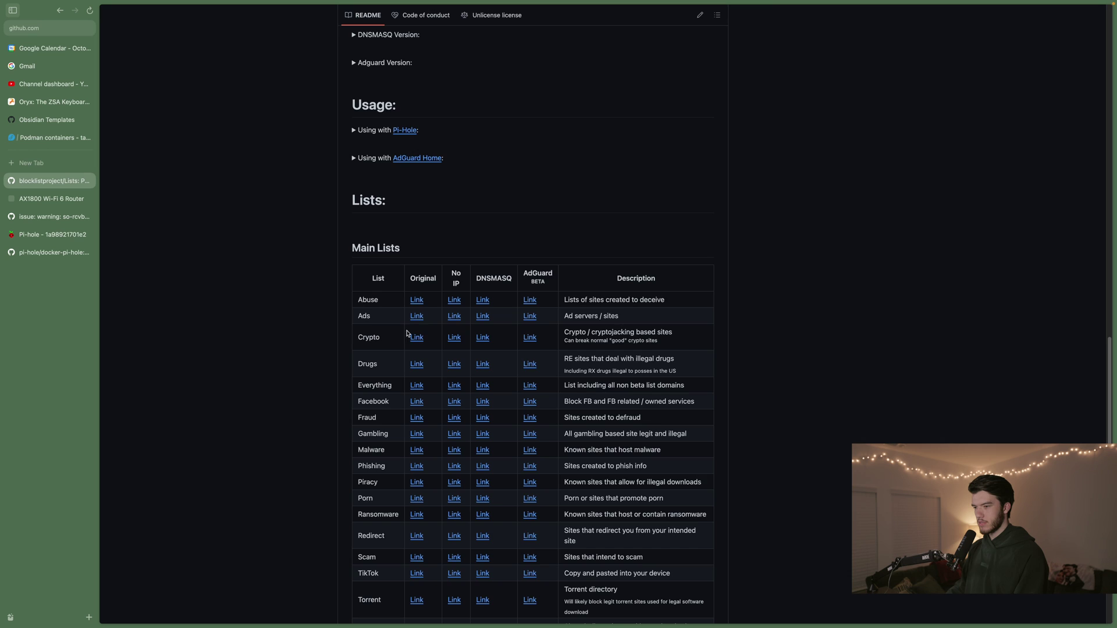
pyautogui.scroll(-2, 410, 331)
pyautogui.scroll(-1, 418, 349)
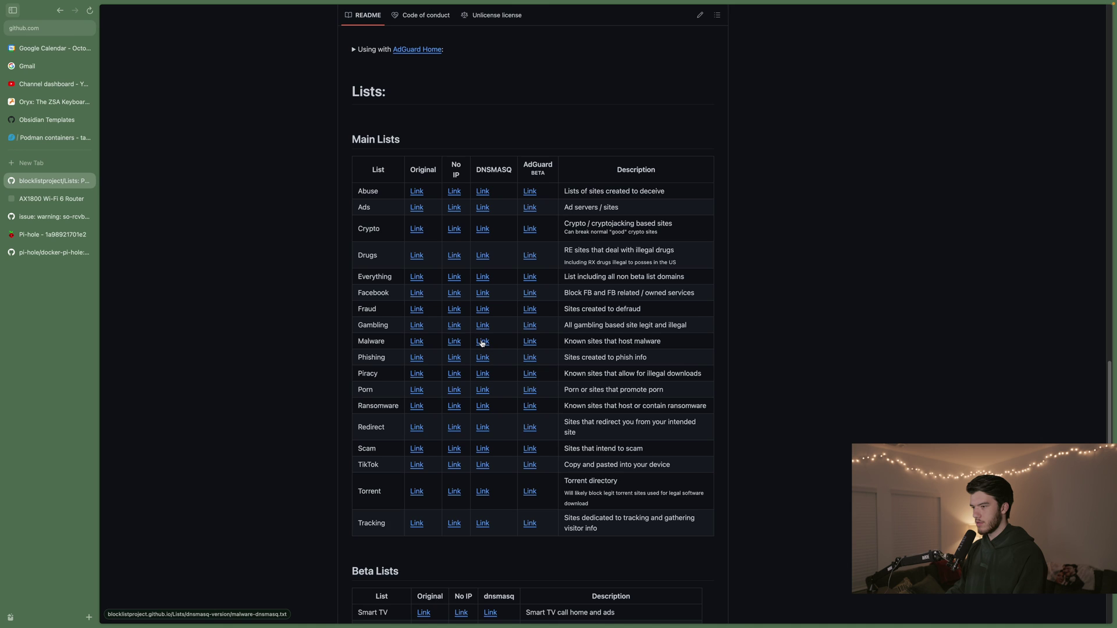
pyautogui.click(483, 343)
# - Copy the malware list URL and go to Pi-hole's Adlists page
pyautogui.click(32, 27)
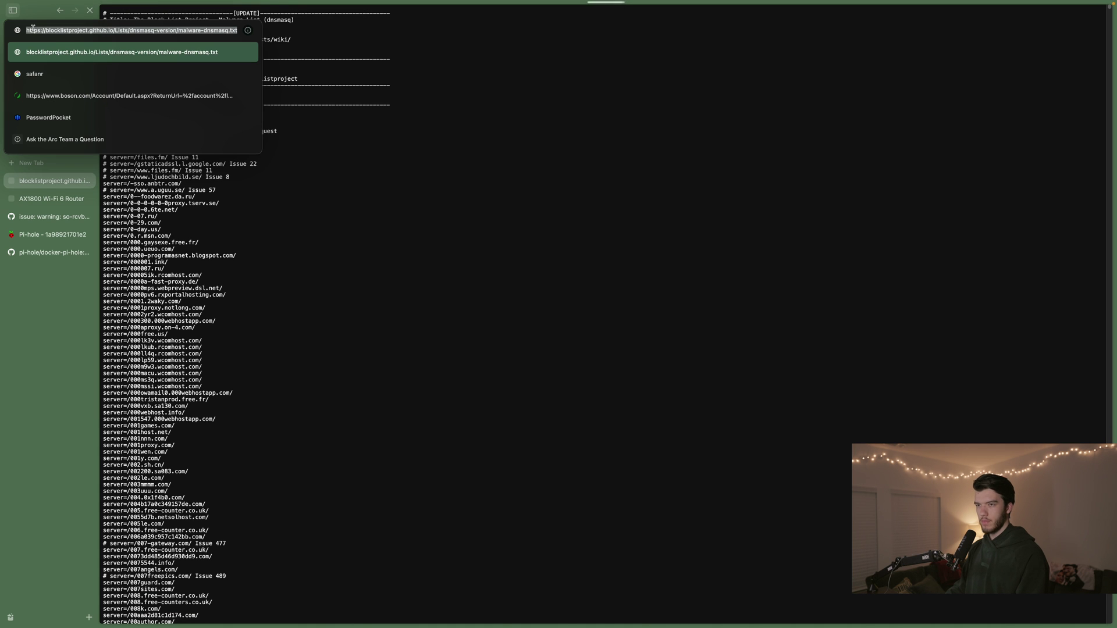
pyautogui.press('super+c')
pyautogui.click(53, 234)
pyautogui.click(128, 198)
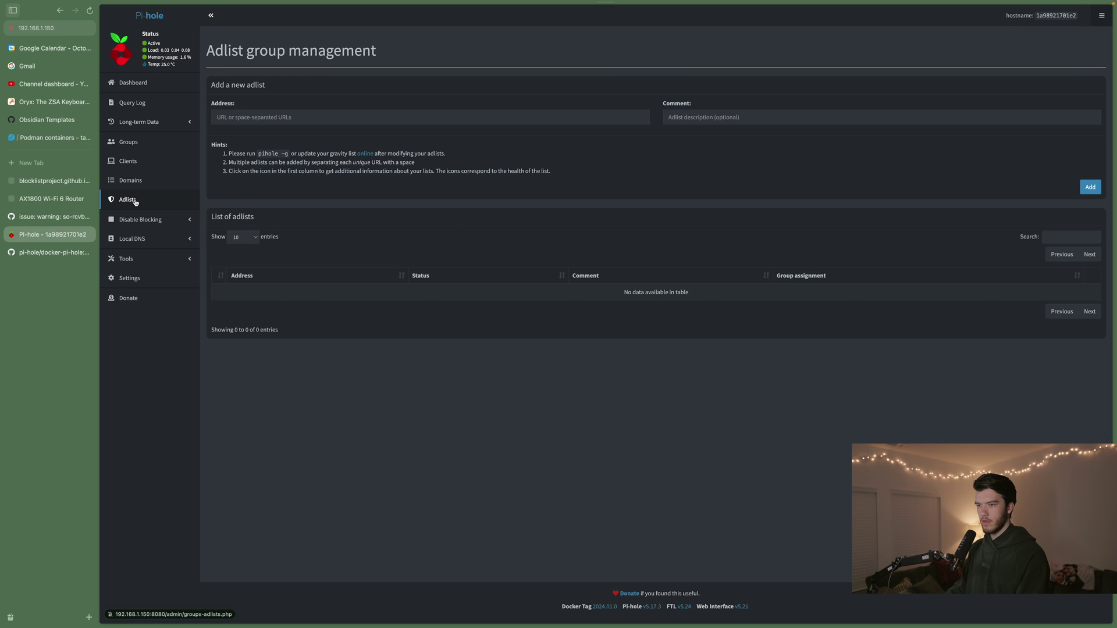
# - Add the pasted URL as a new adlist with comment Malware, then return to the dashboard
pyautogui.click(302, 119)
pyautogui.press('super+v')
pyautogui.press('Tab')
pyautogui.write('Ma')
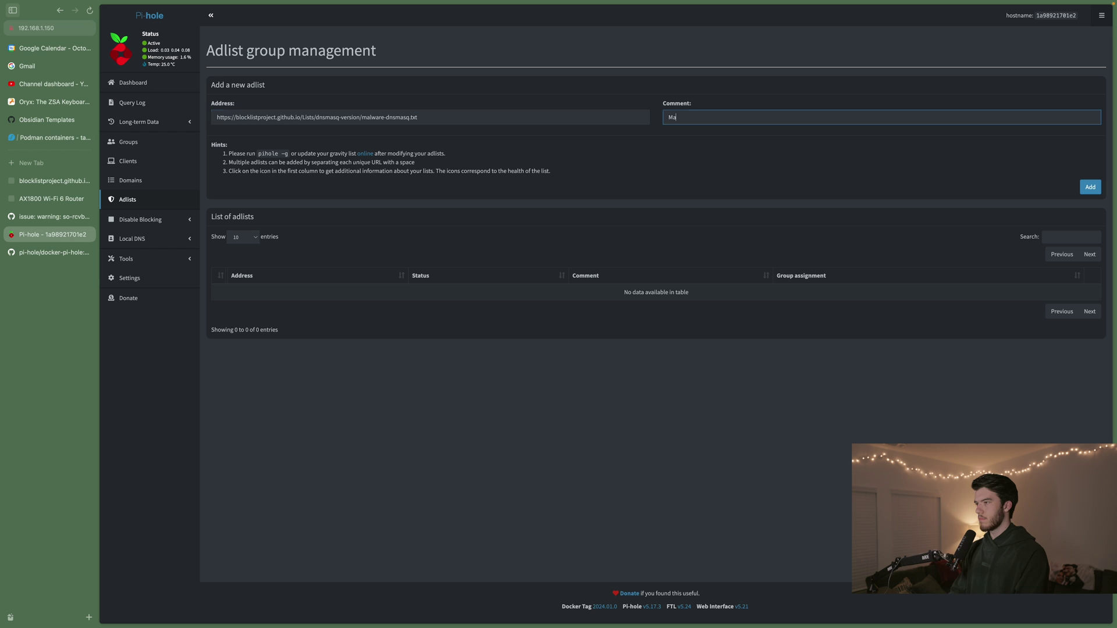
pyautogui.press('Return')
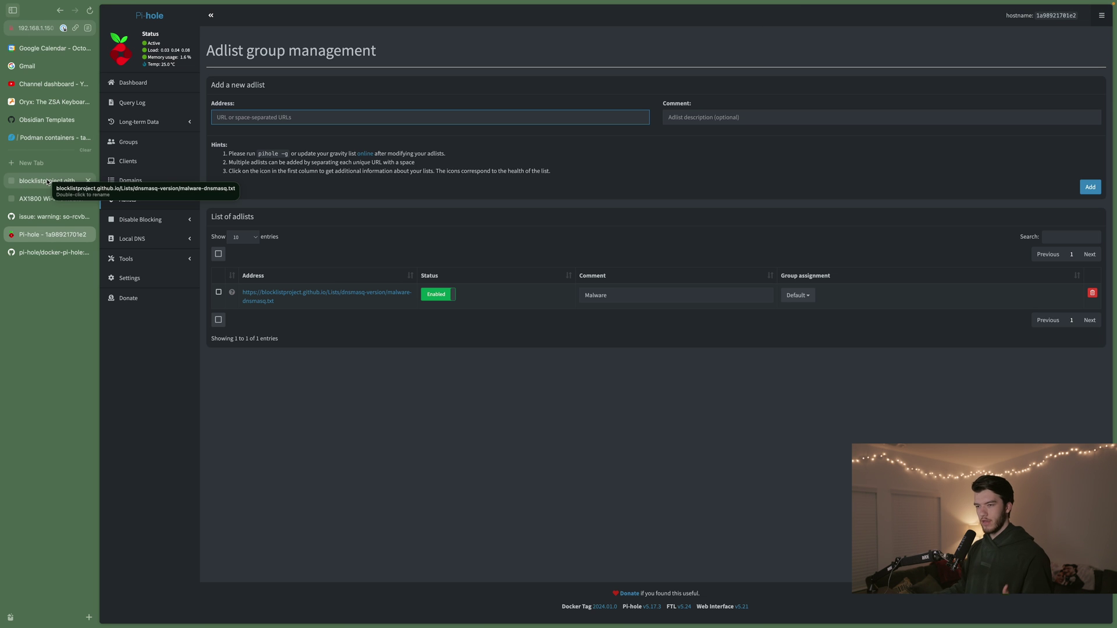
pyautogui.click(132, 83)
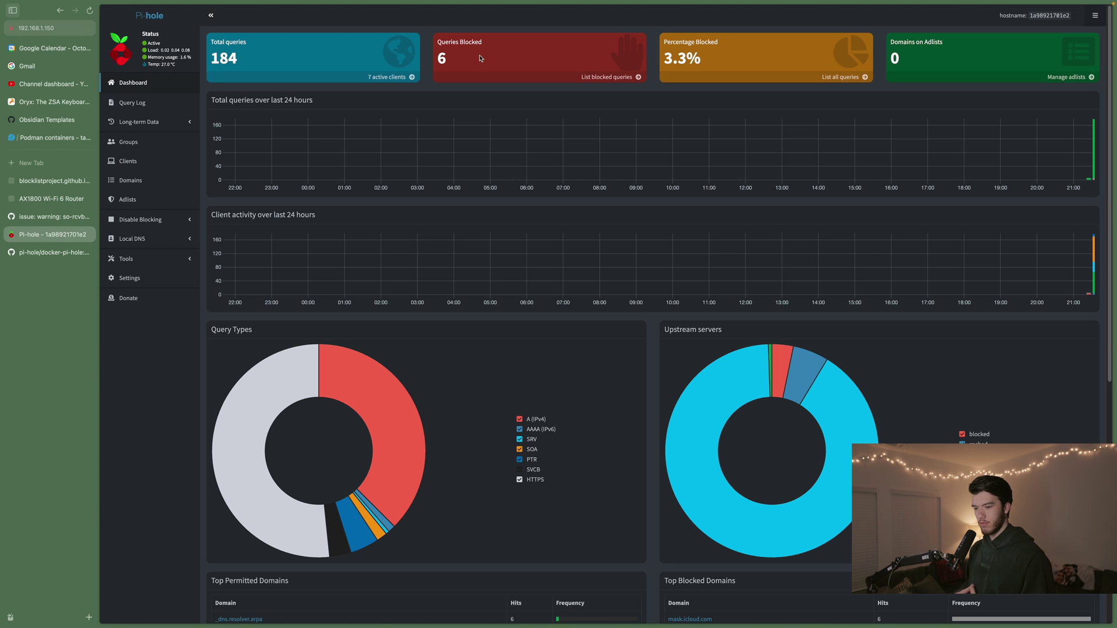
pyautogui.scroll(-4, 726, 329)
pyautogui.scroll(-1, 714, 368)
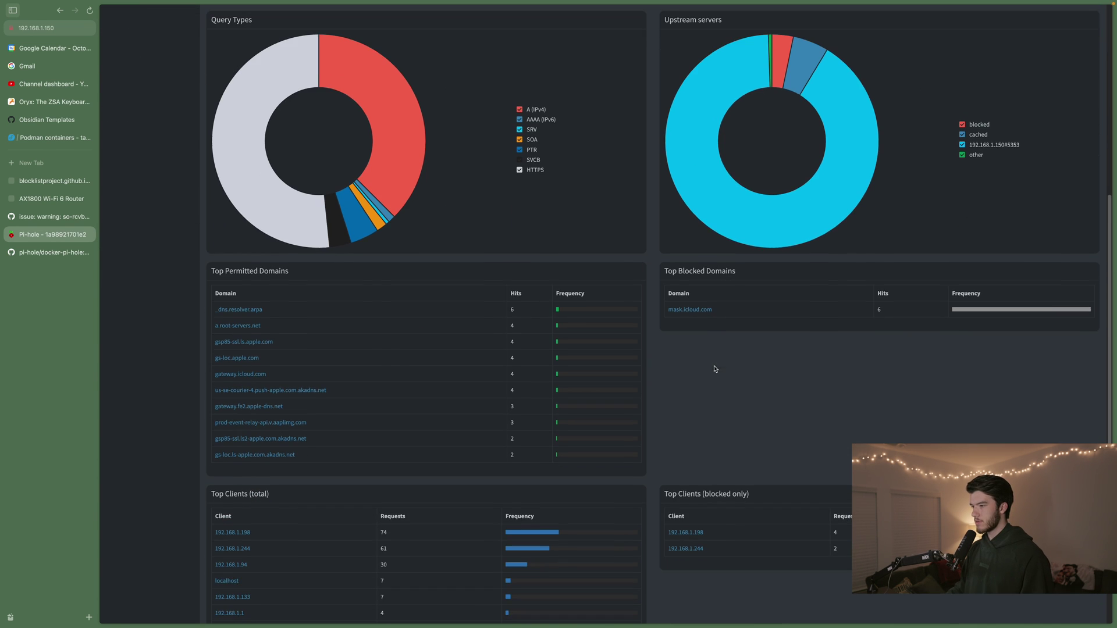
pyautogui.scroll(-1, 706, 329)
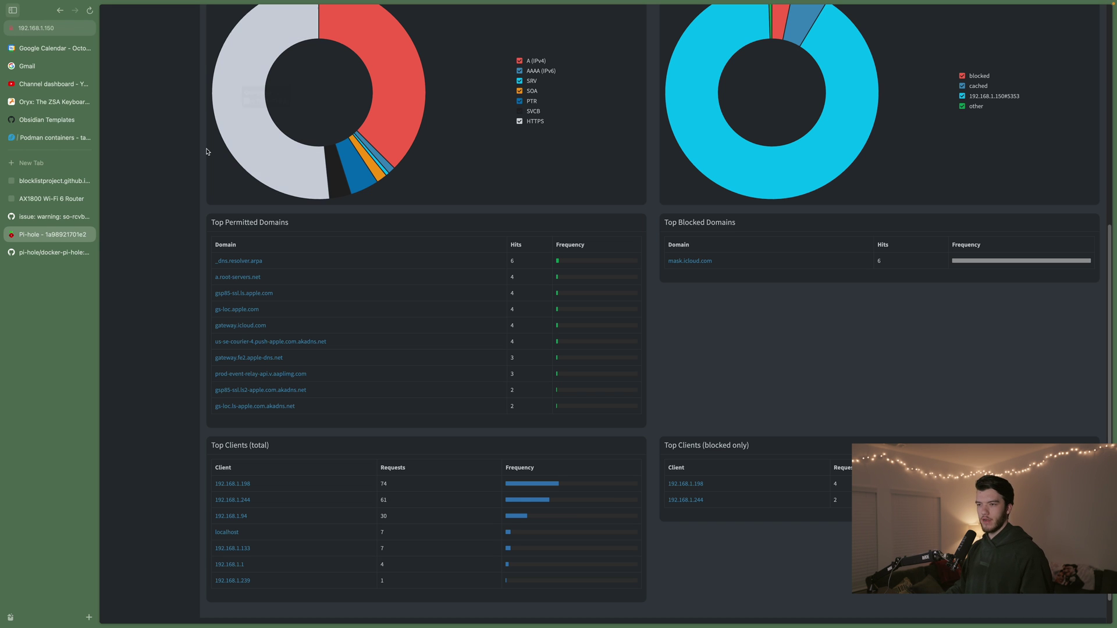
# - Hide the browser sidebar for full width and open Group management
pyautogui.click(13, 11)
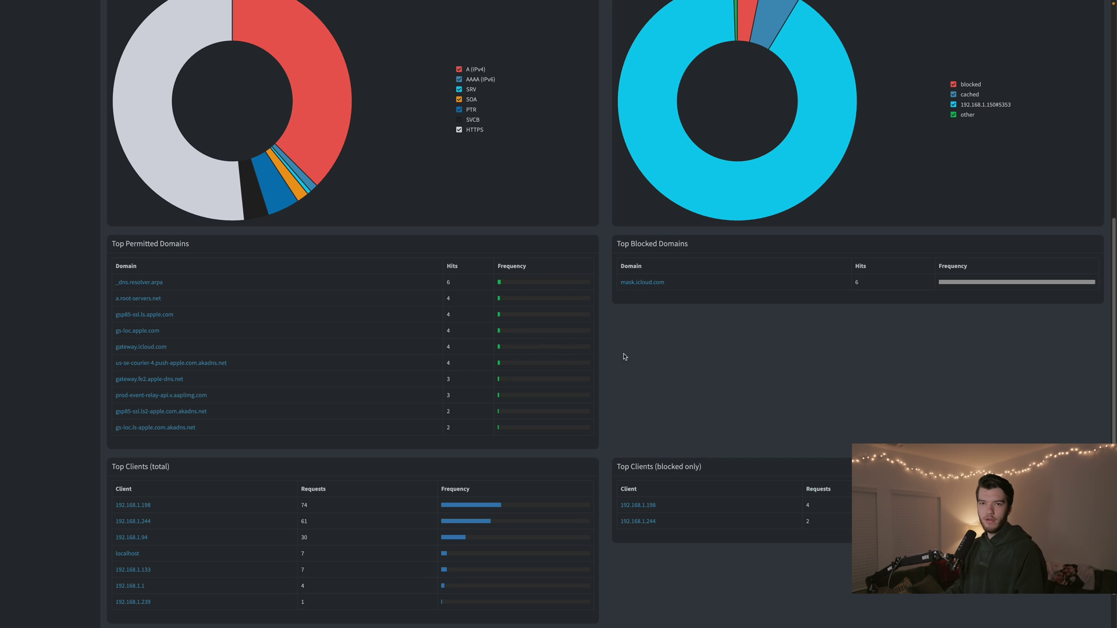
pyautogui.scroll(-1, 664, 280)
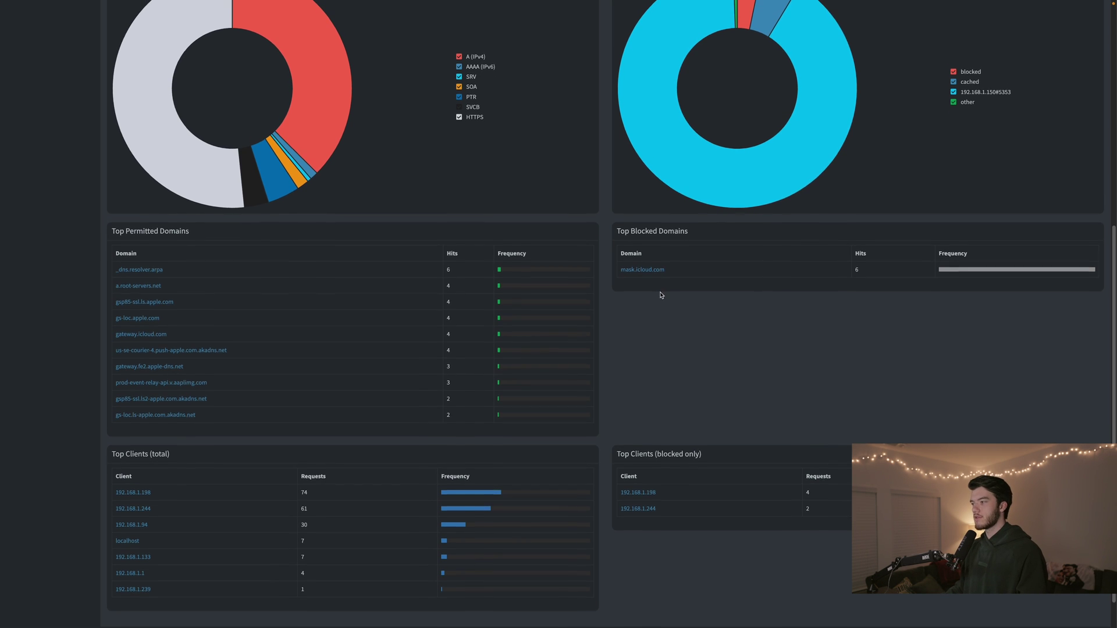
pyautogui.scroll(1, 661, 293)
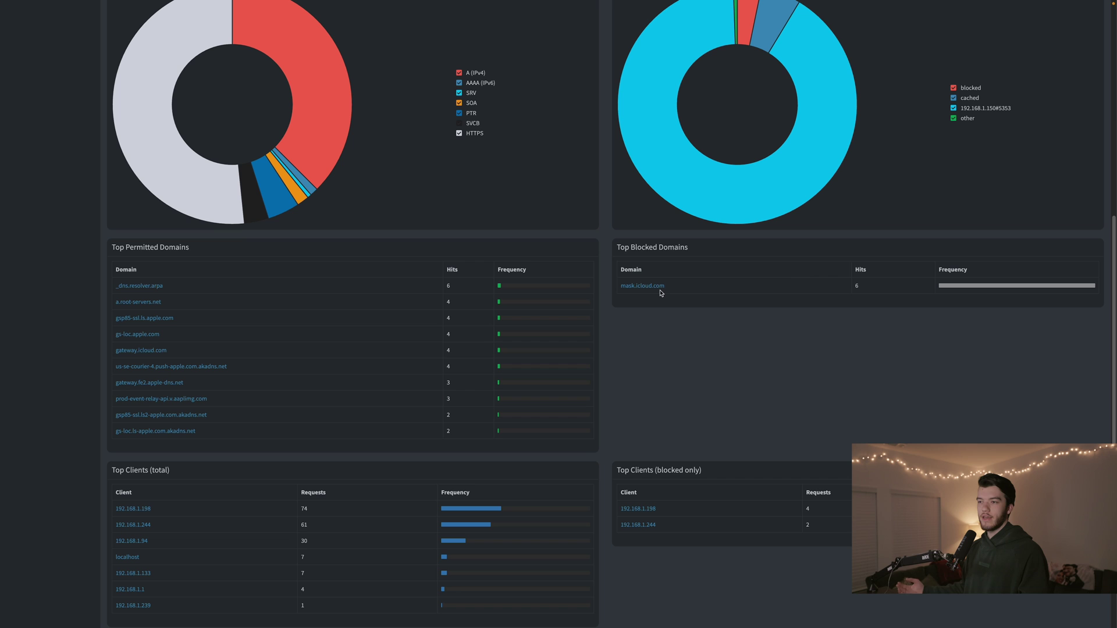
pyautogui.scroll(1, 649, 281)
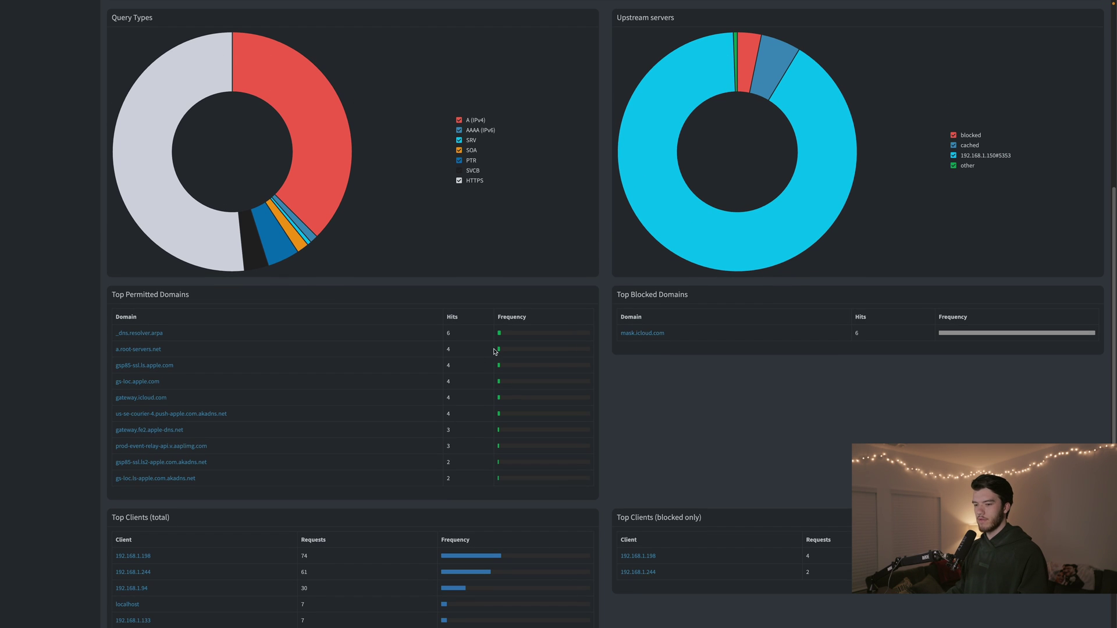
pyautogui.scroll(-3, 323, 419)
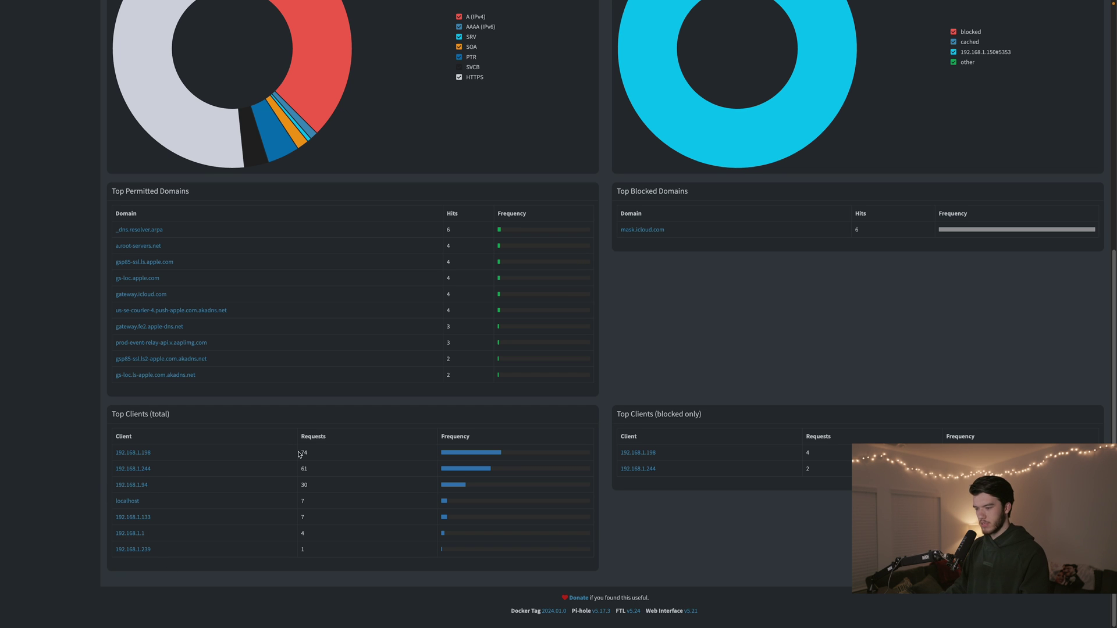
pyautogui.scroll(10, 301, 455)
pyautogui.click(29, 137)
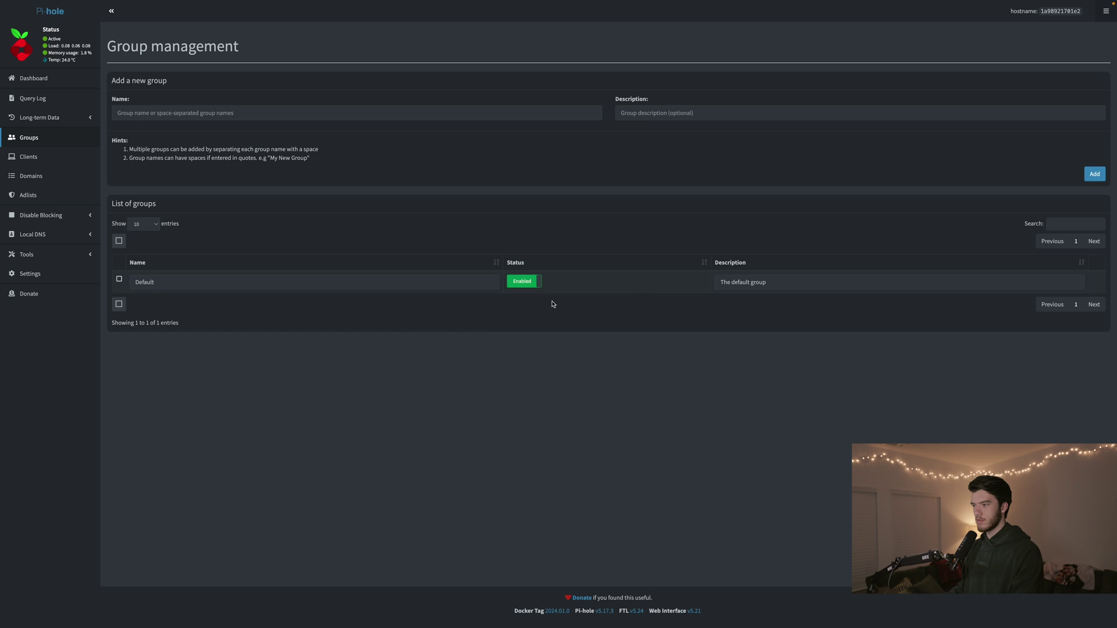
# - Browse Query Log, Adlists, Domains and Clients, then return to the dashboard and Settings
pyautogui.click(32, 99)
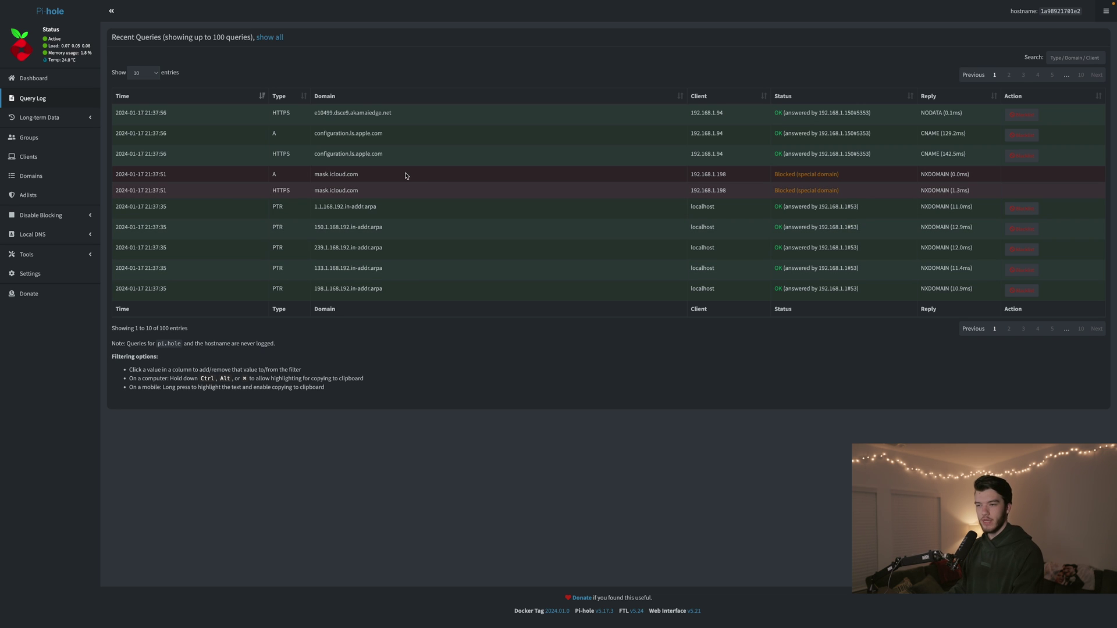
pyautogui.click(27, 195)
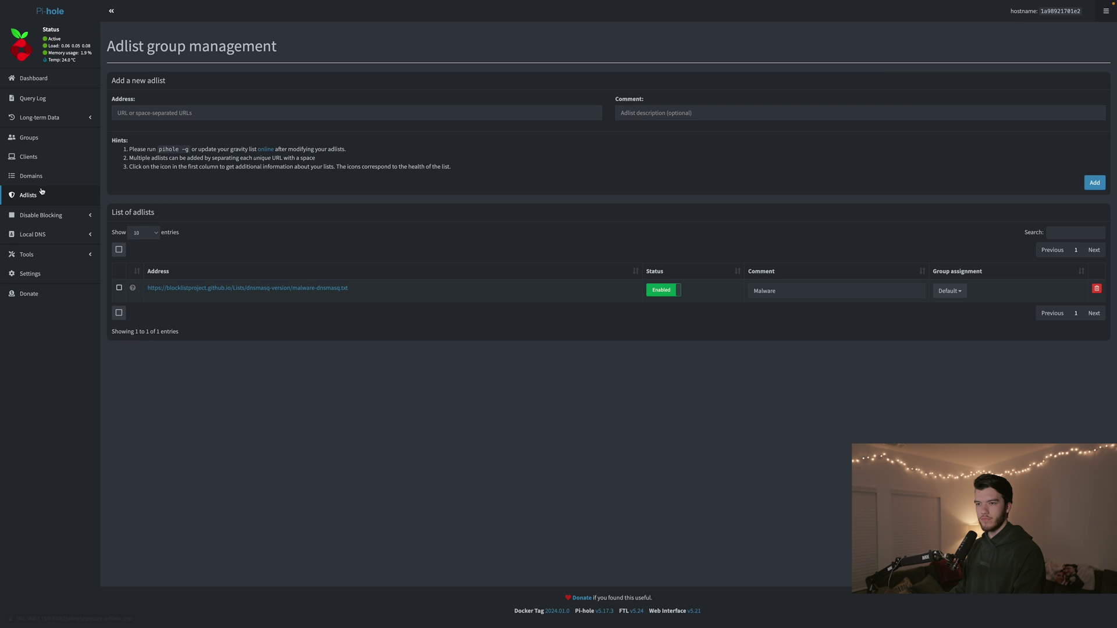
pyautogui.click(31, 176)
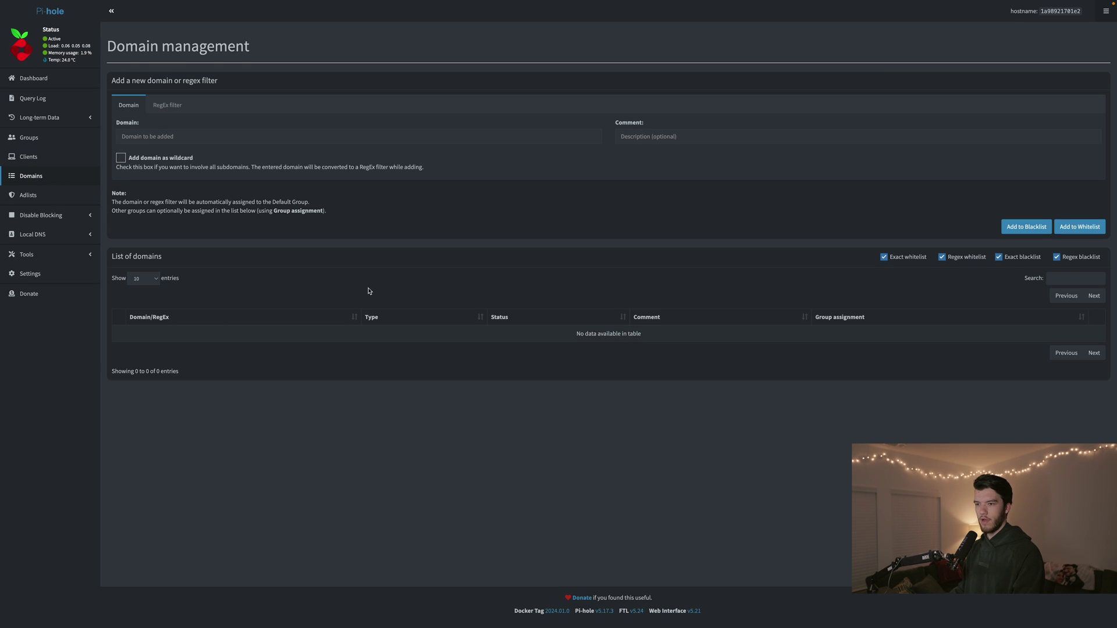
pyautogui.click(28, 156)
pyautogui.click(33, 78)
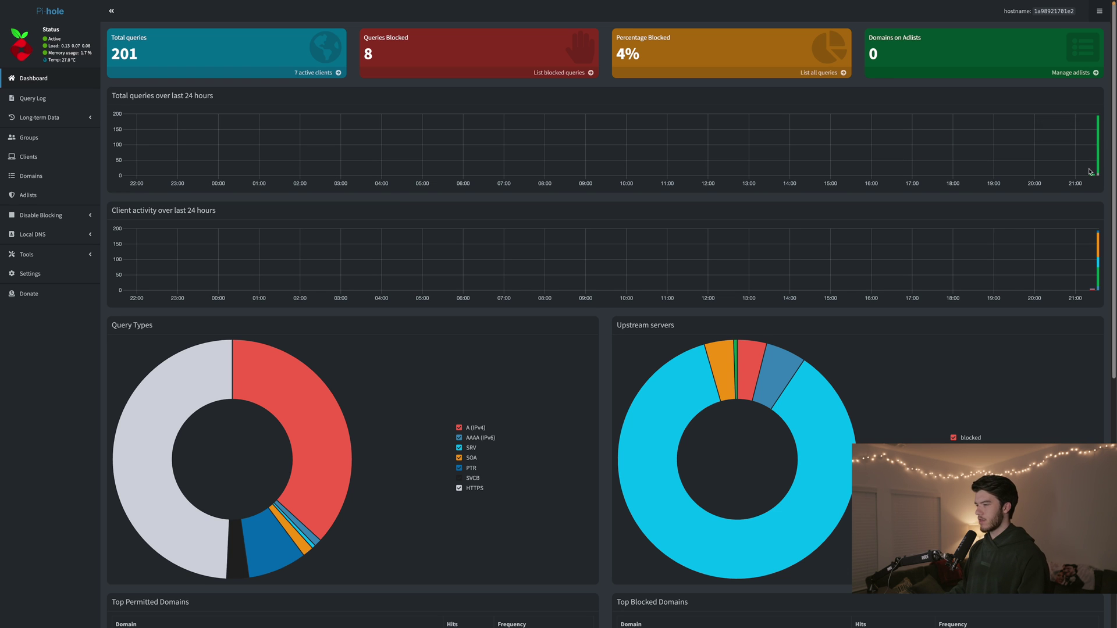
pyautogui.click(29, 274)
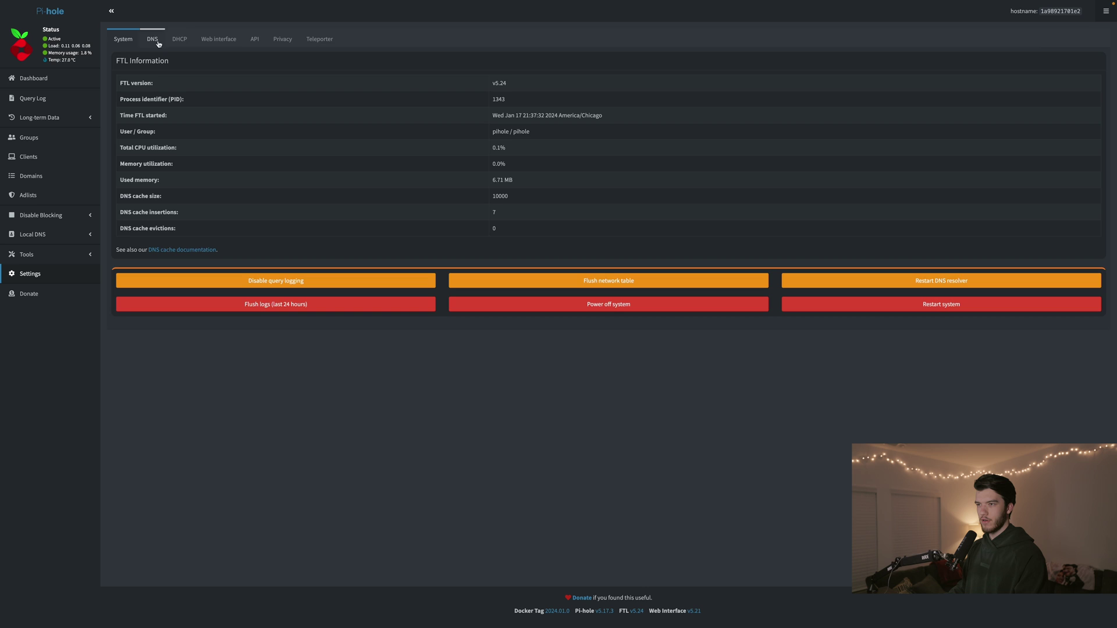
# - Under Web interface, select the Star Trek Picard LCARS theme (dark) and save it
pyautogui.click(218, 39)
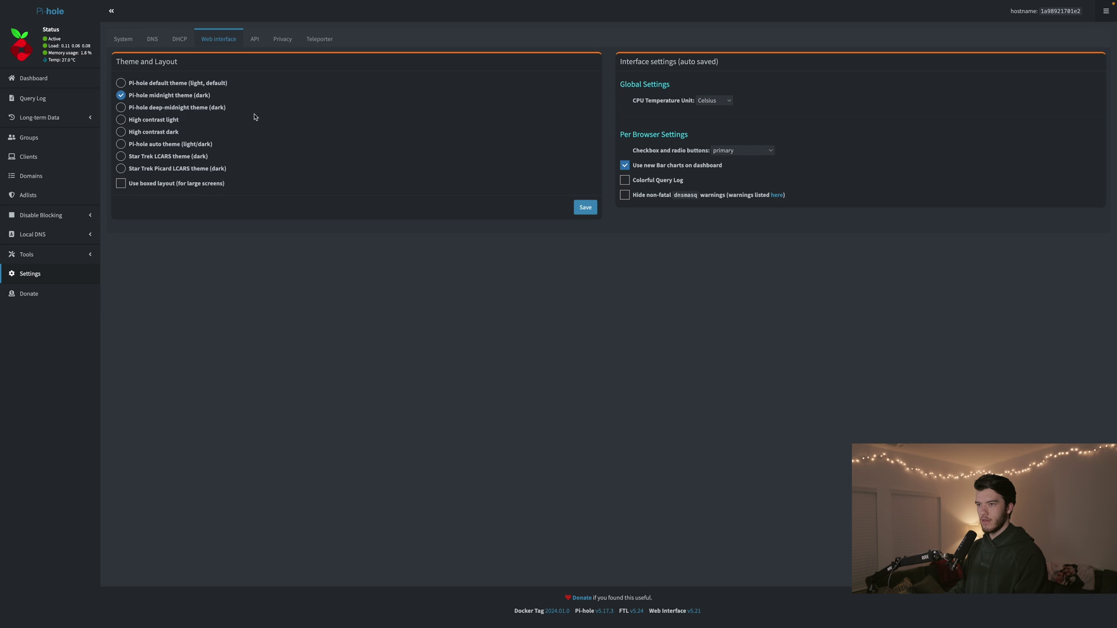
pyautogui.click(121, 168)
pyautogui.click(585, 207)
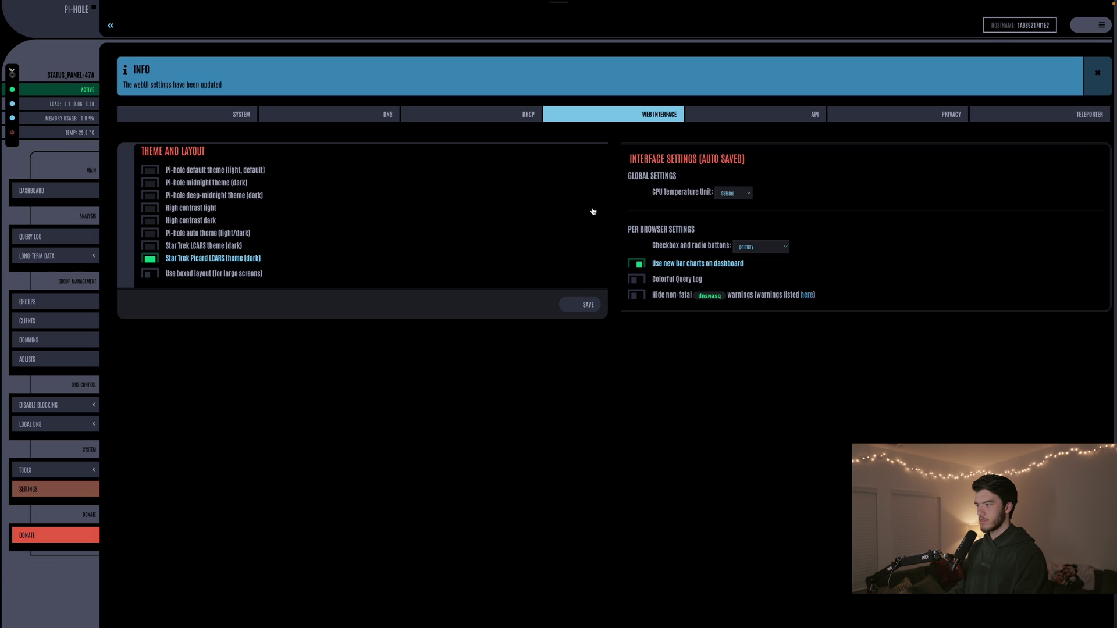
pyautogui.click(35, 191)
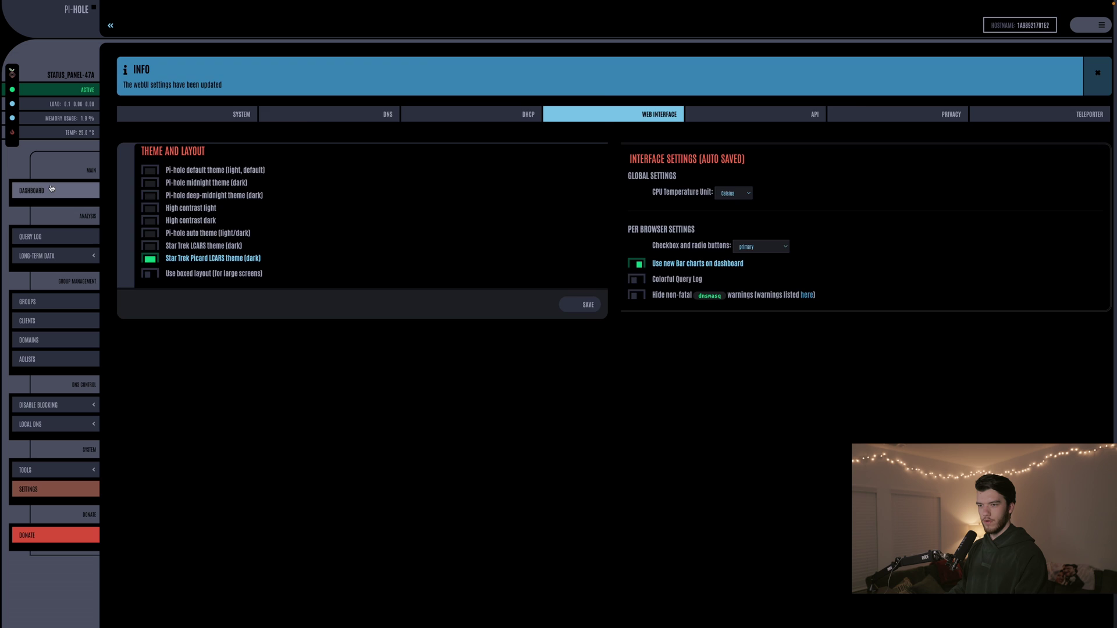